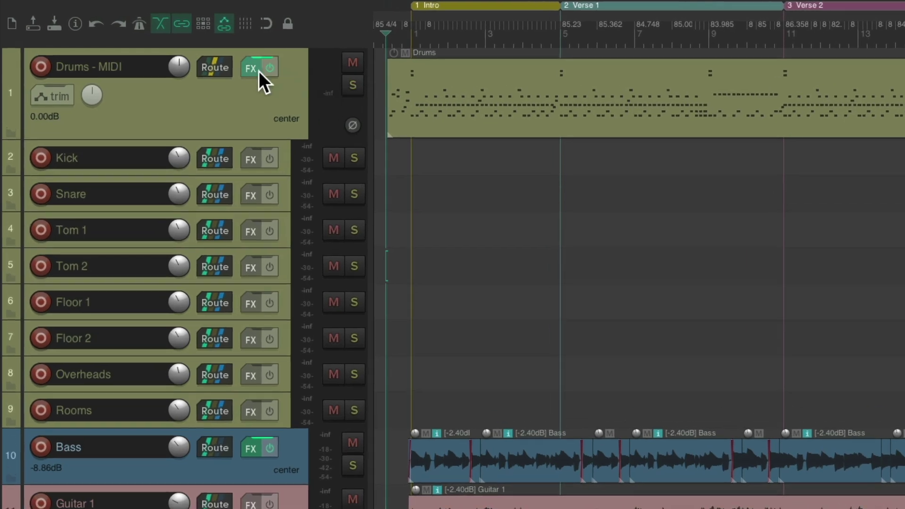
Step: Open the drum sampler on the Drums - MIDI track, examine its kit presets and mixer output routing, and close it
right_click(194, 55)
click(251, 88)
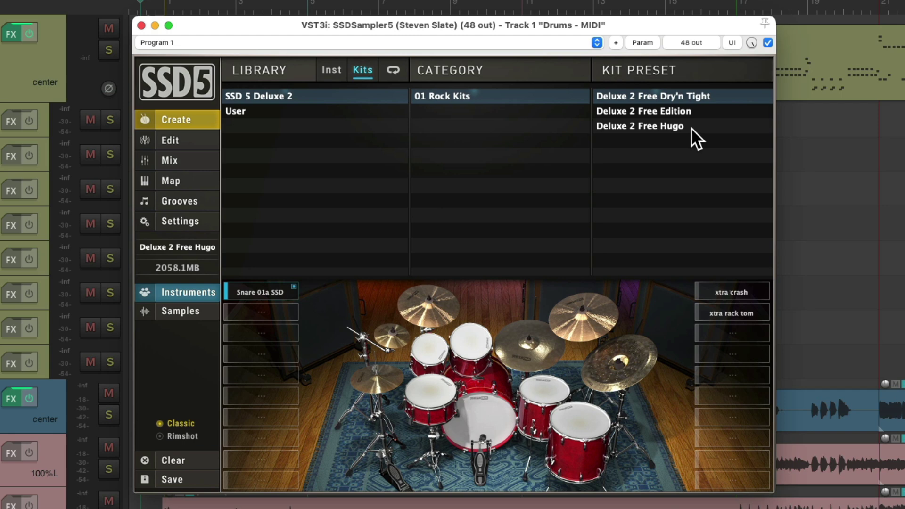
click(201, 162)
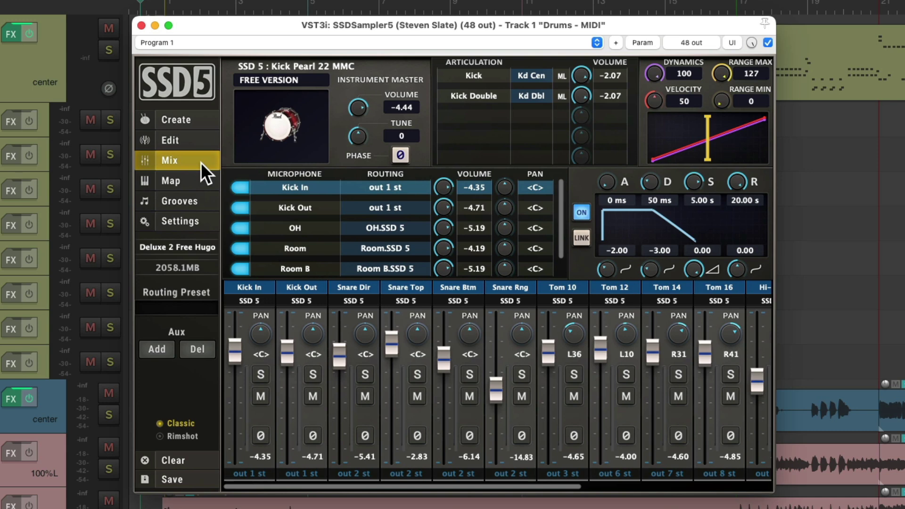
drag(431, 483, 642, 483)
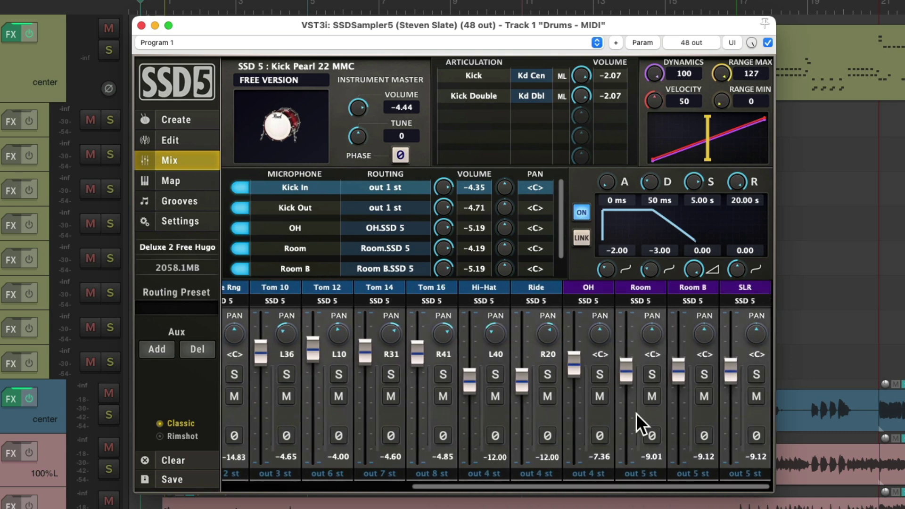
click(142, 25)
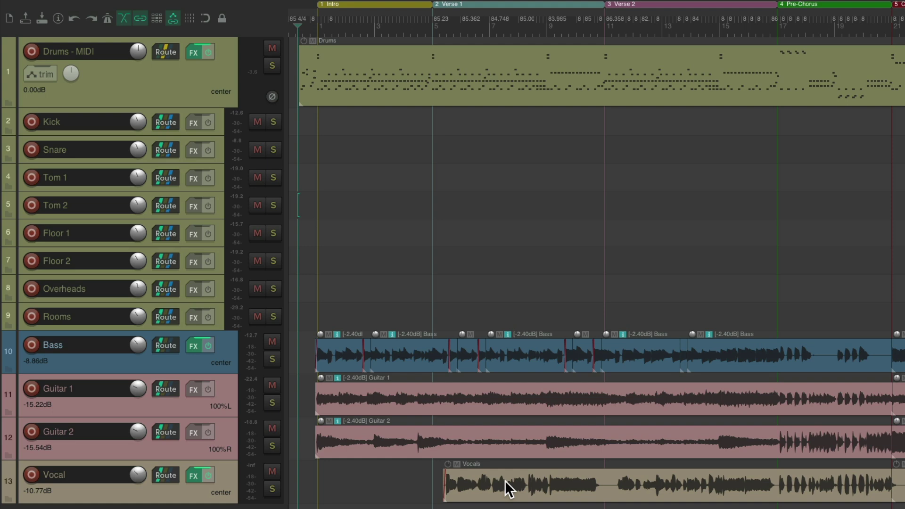
Step: Audition the full mix and the drums alone, temporarily muting the Bass, Guitar 1, Guitar 2 and Vocal tracks
key(space)
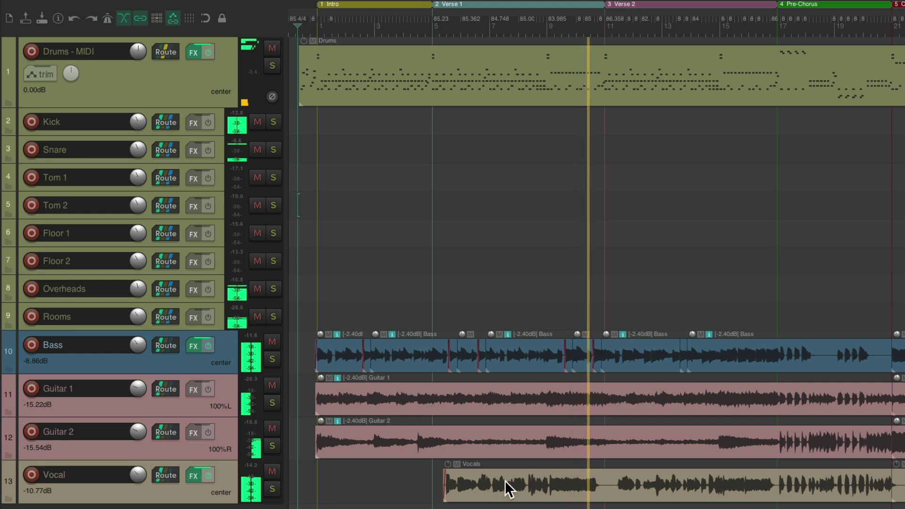
key(space)
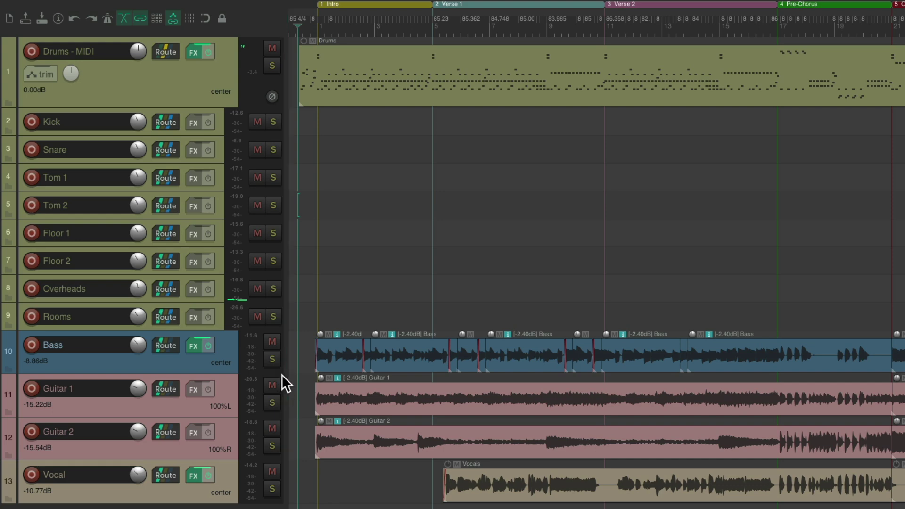
drag(271, 344, 272, 472)
key(space)
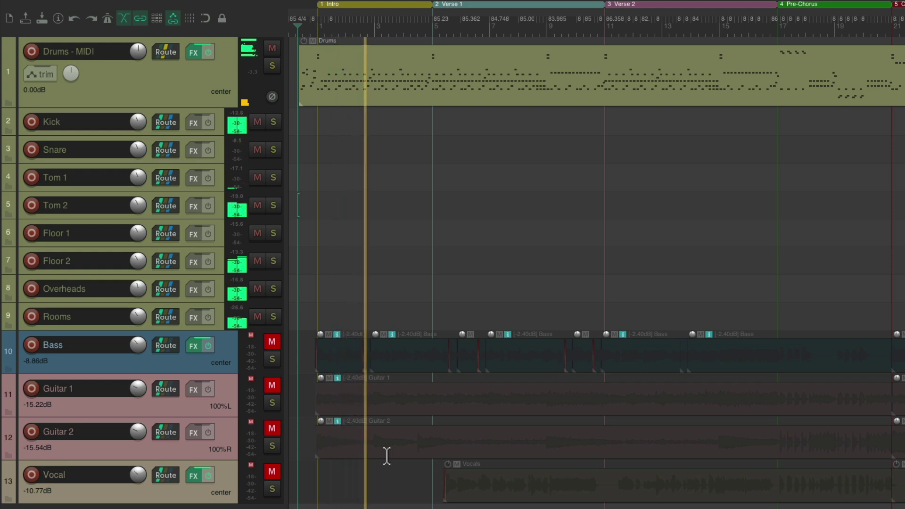
key(space)
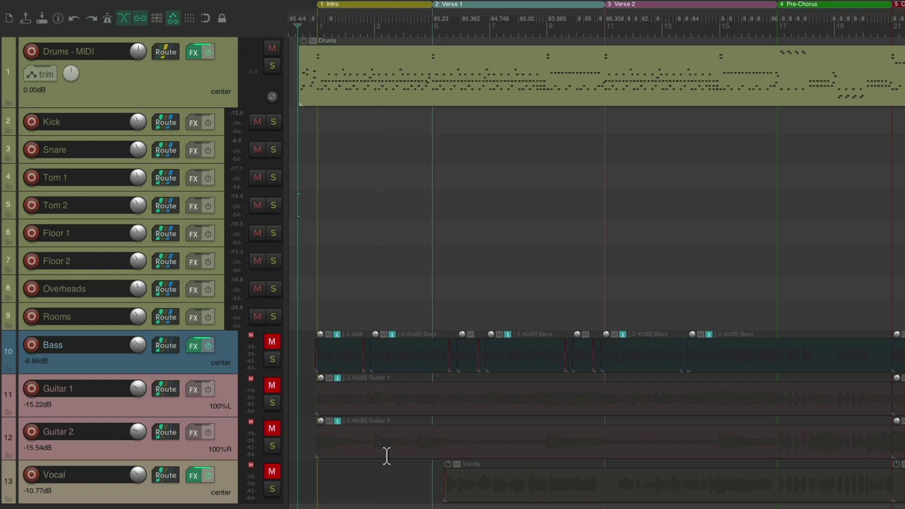
drag(271, 343, 274, 471)
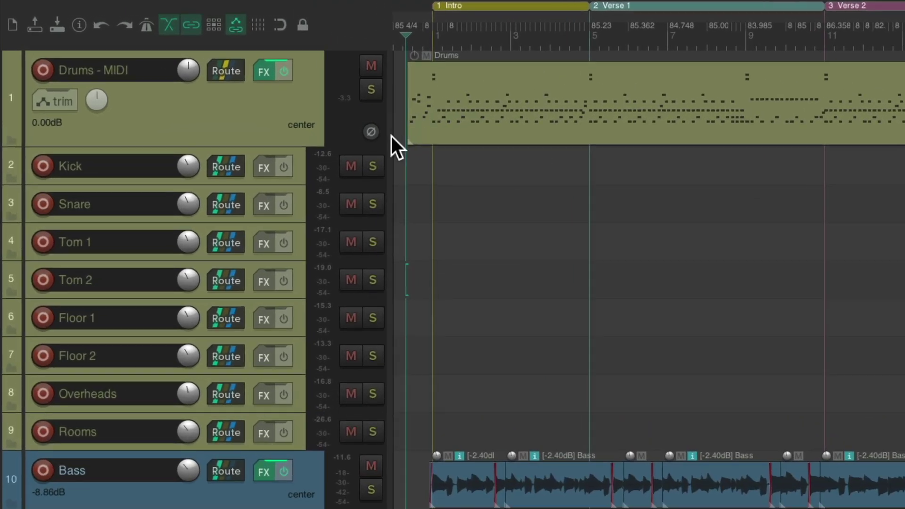
Step: Solo the Kick track and play it back on its own
click(274, 122)
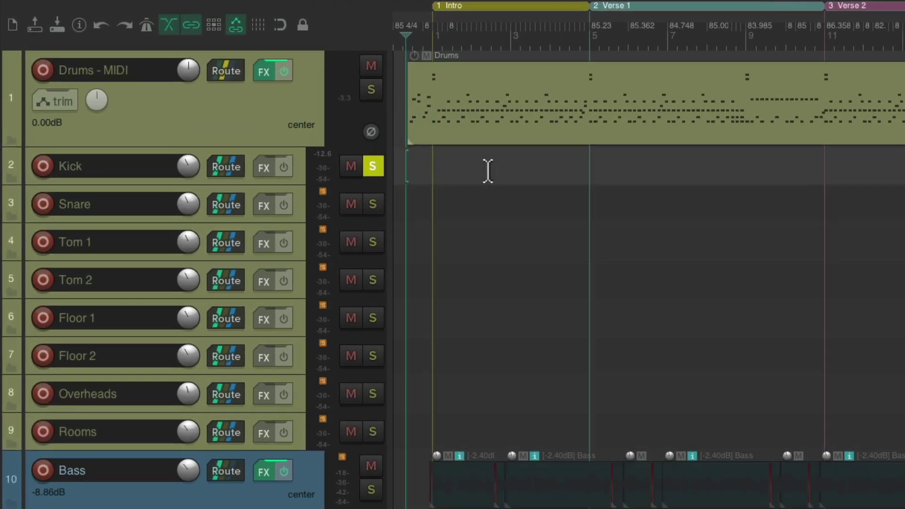
key(space)
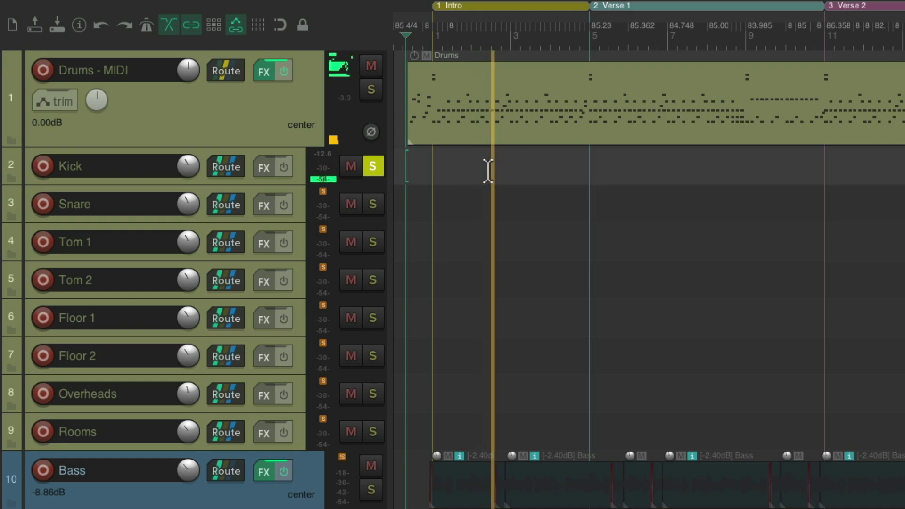
key(space)
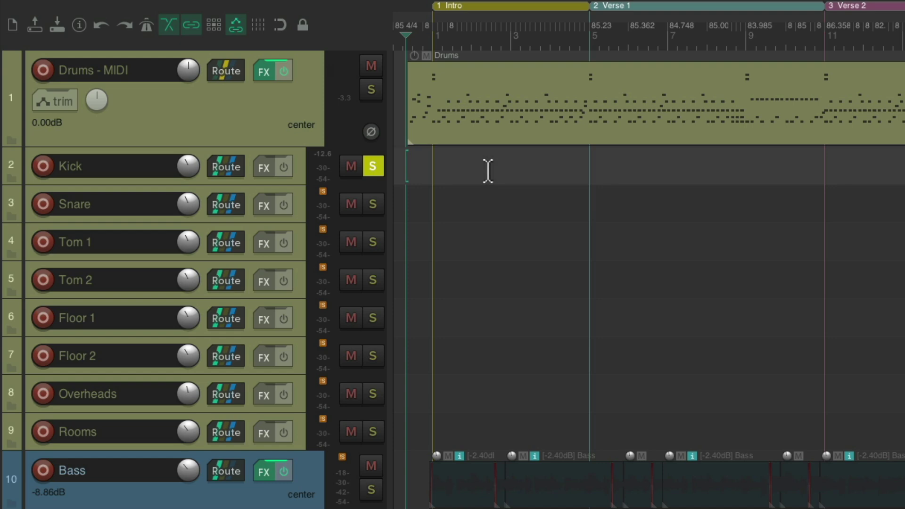
Step: Add the ReaComp compressor from the Favorites folder to the Kick track
click(258, 173)
click(490, 139)
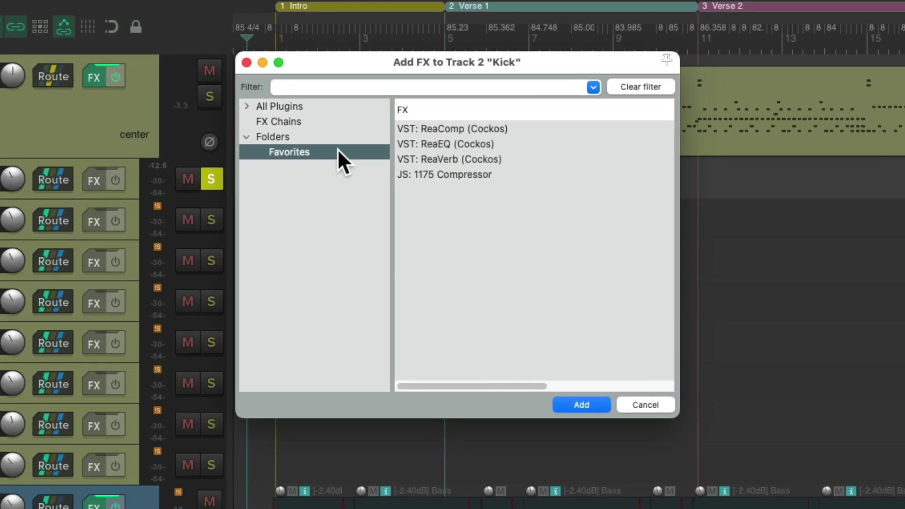
click(518, 127)
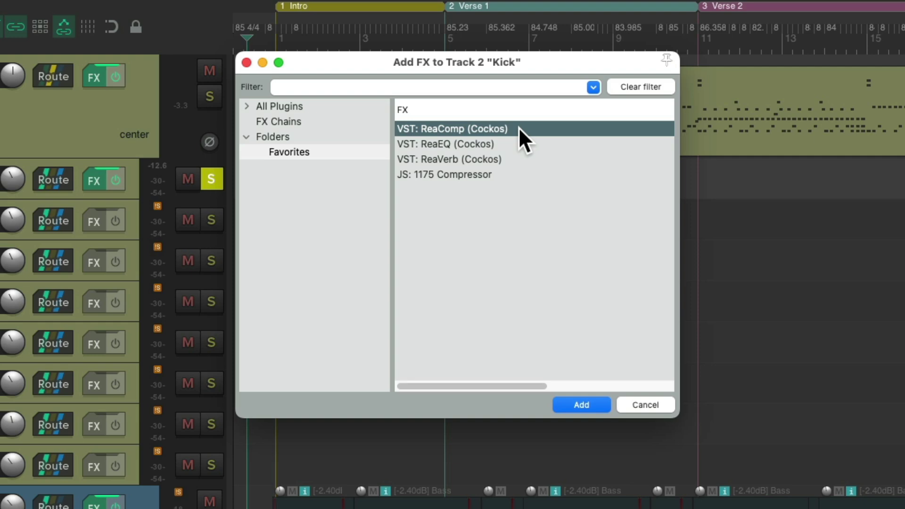
double_click(518, 127)
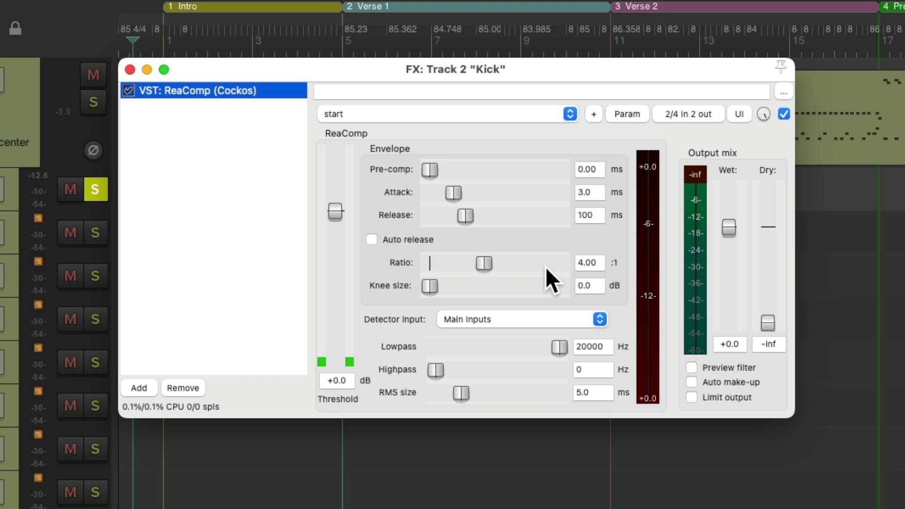
Step: Enable auto make-up in ReaComp and lower the threshold to -16.7 dB while auditioning the kick
click(691, 382)
key(space)
drag(338, 213, 341, 275)
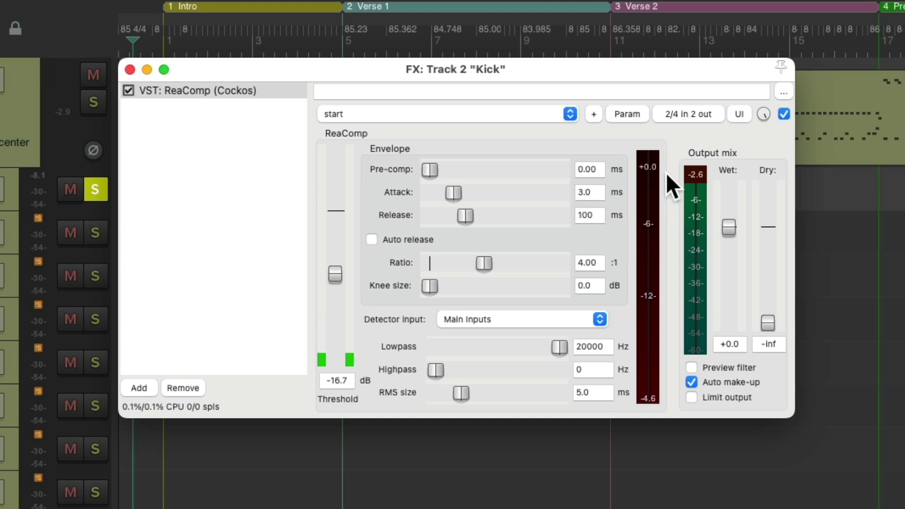
key(space)
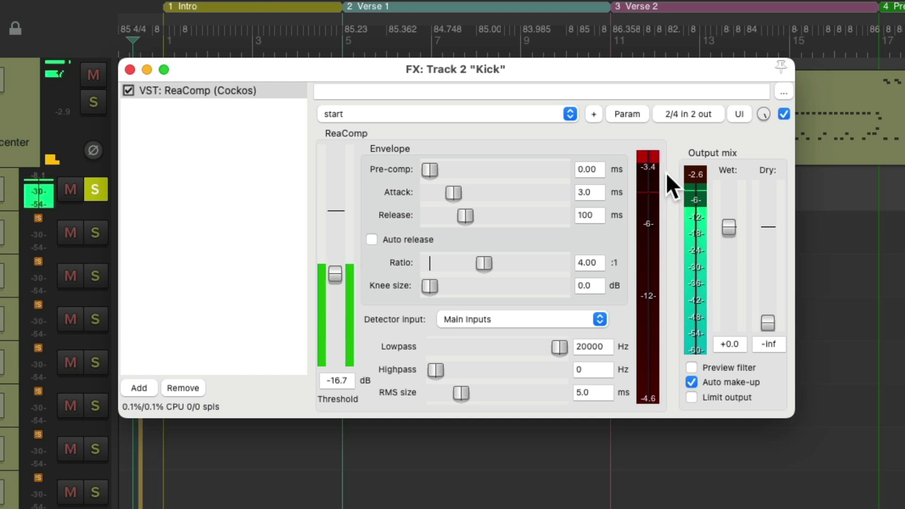
key(space)
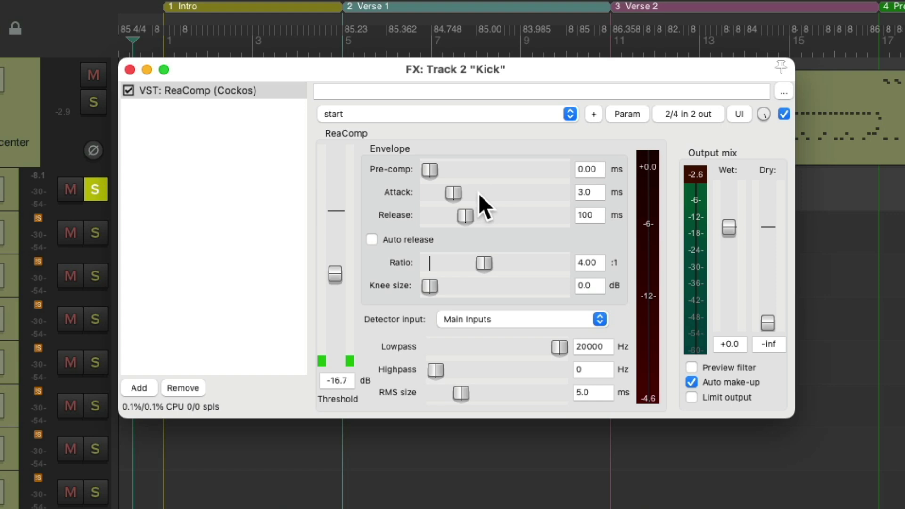
Step: Try ReaComp attack times of 0.00 ms and 88.3 ms on the playing kick, and restore the default 3.0 ms
drag(454, 194, 429, 199)
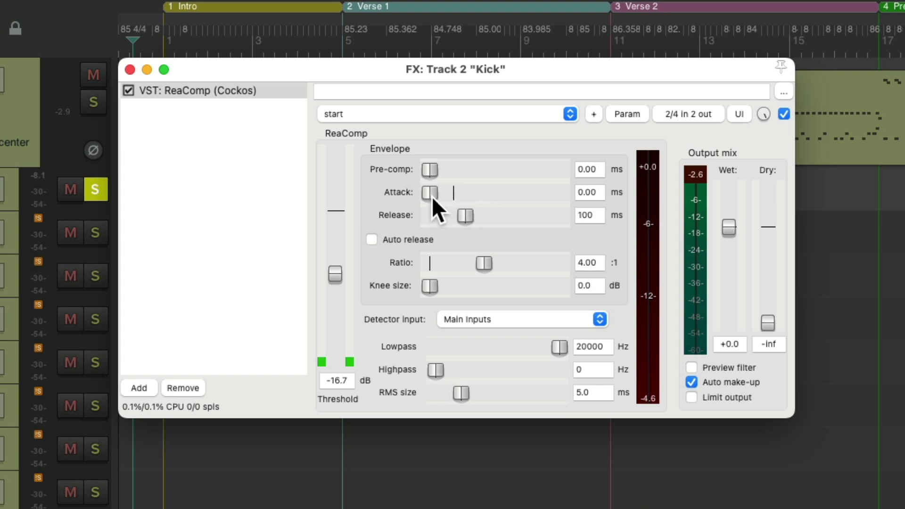
key(space)
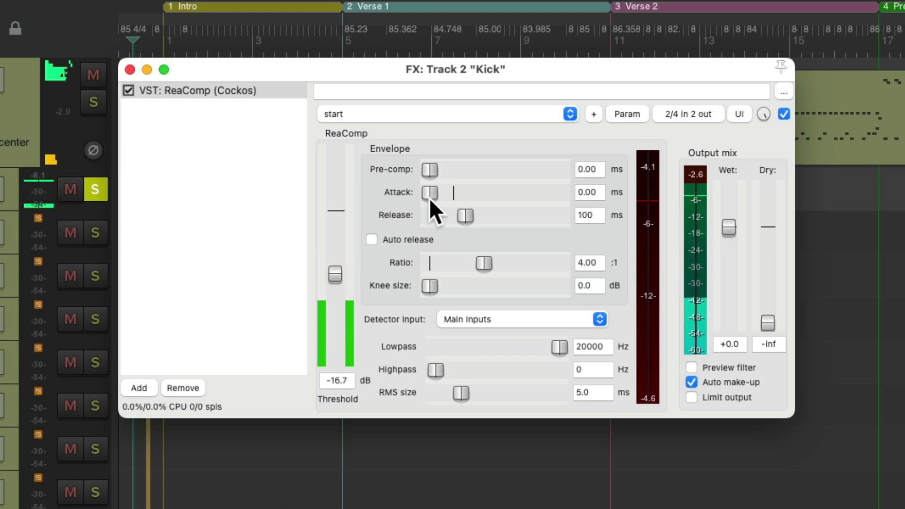
drag(430, 191, 503, 194)
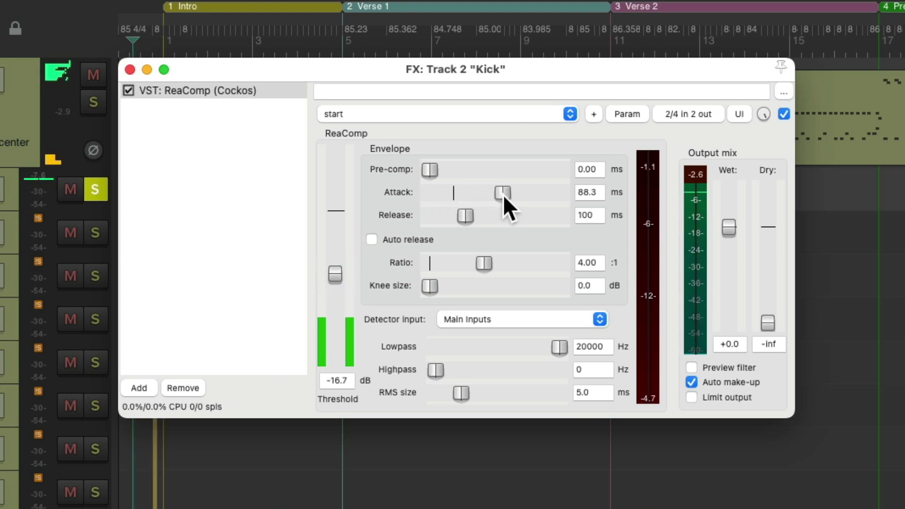
key(space)
double_click(502, 195)
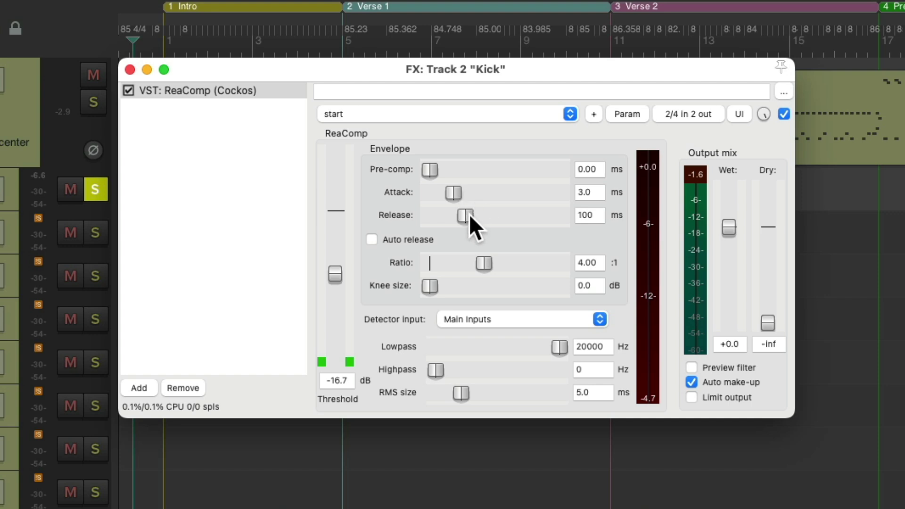
Step: Try a 941 ms release and reset it to 100 ms, and compare thresholds of 0.0 dB and -16.7 dB during playback
drag(463, 219, 502, 217)
key(space)
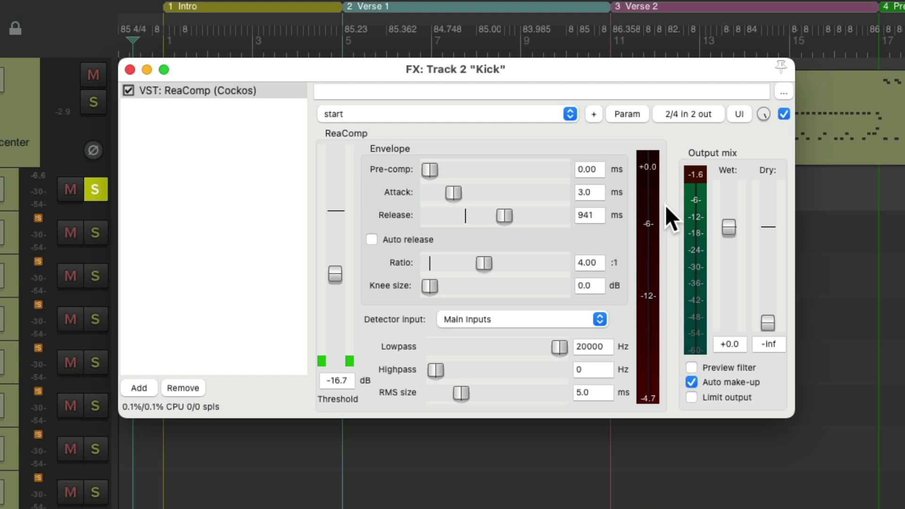
double_click(504, 216)
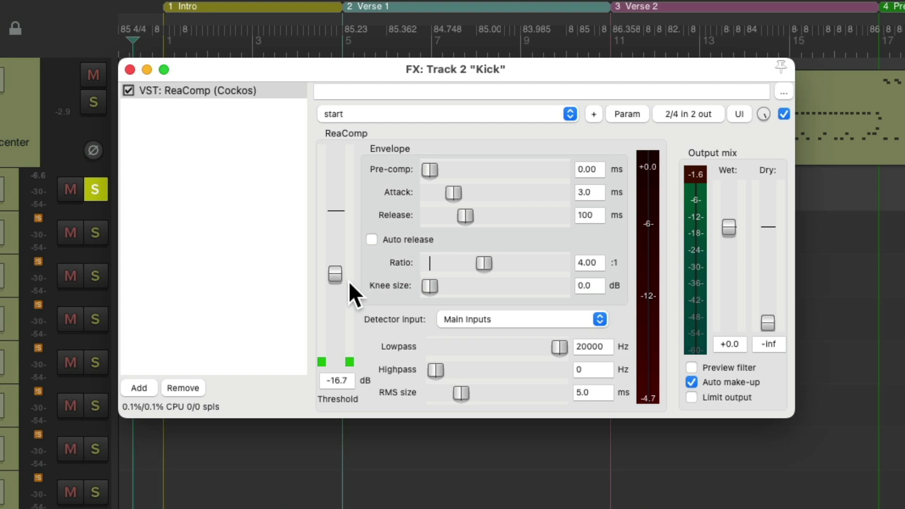
double_click(333, 273)
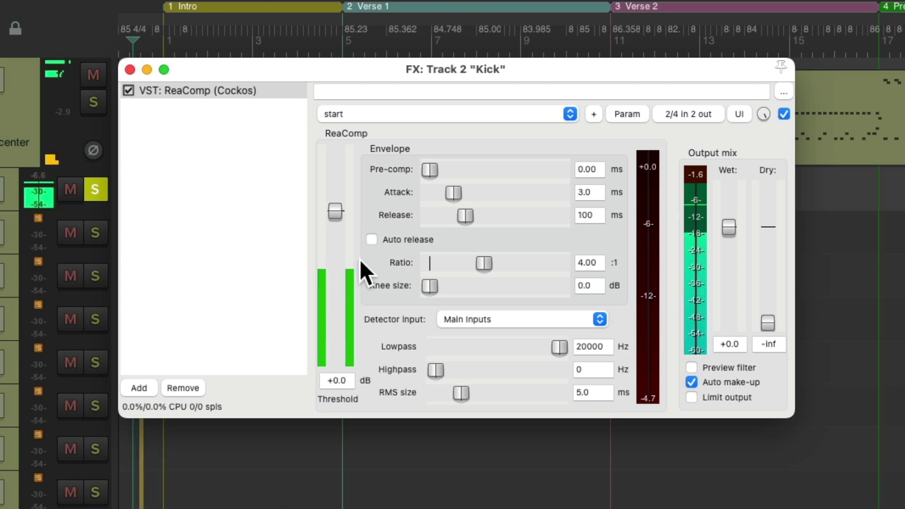
drag(337, 213, 340, 276)
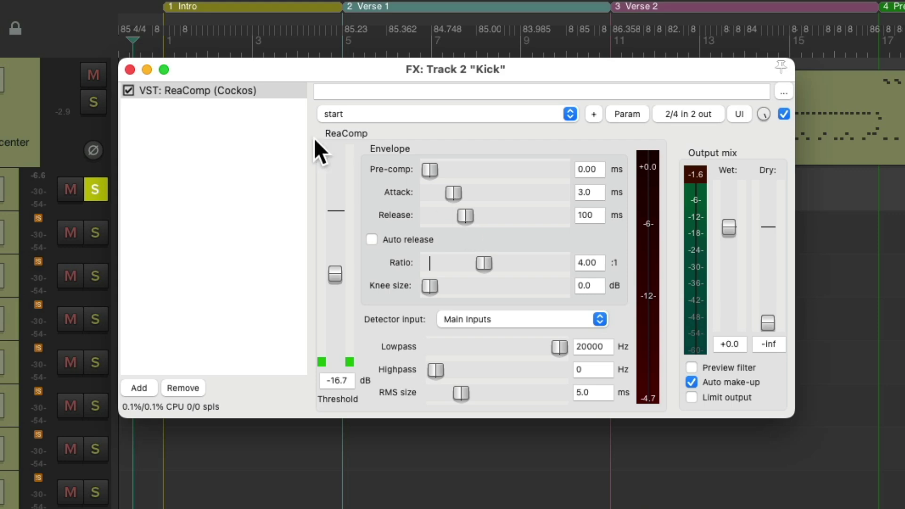
Step: Add the ReaEQ equalizer from the Favorites folder to the Kick track's effects and enlarge the effects window
double_click(255, 139)
click(344, 148)
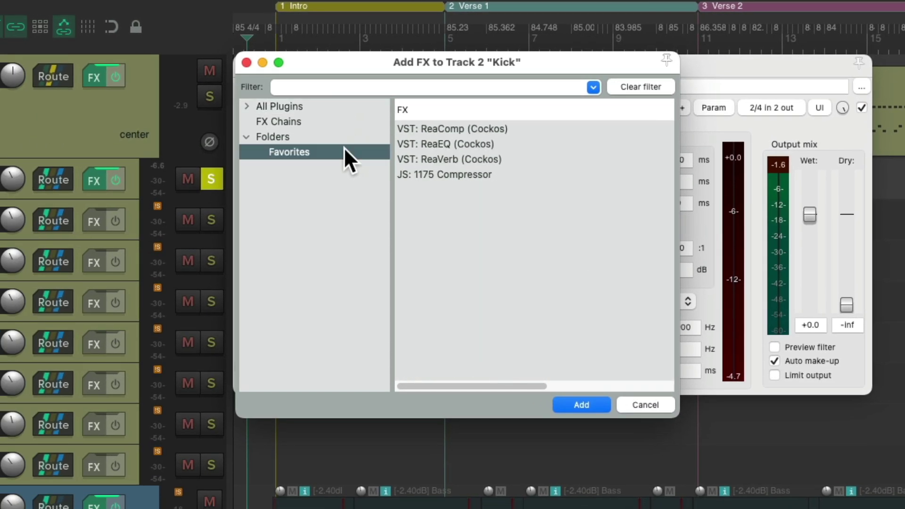
click(492, 145)
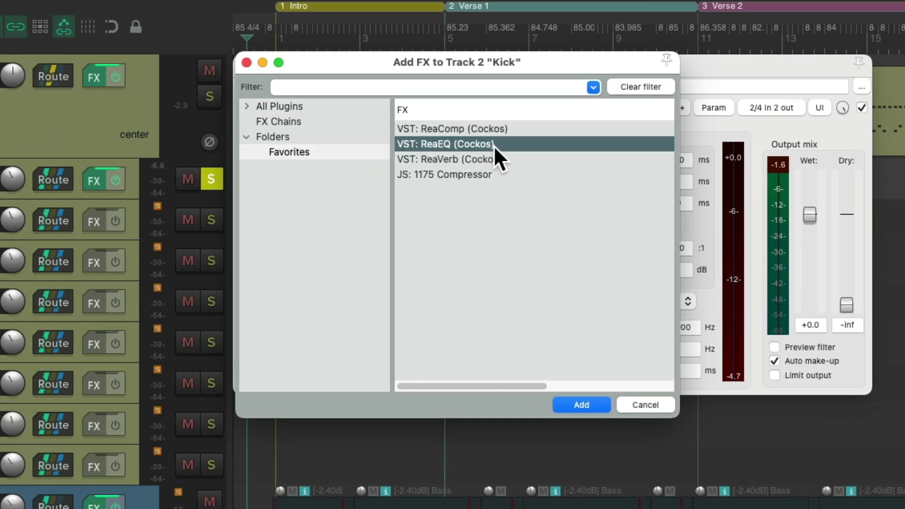
double_click(526, 146)
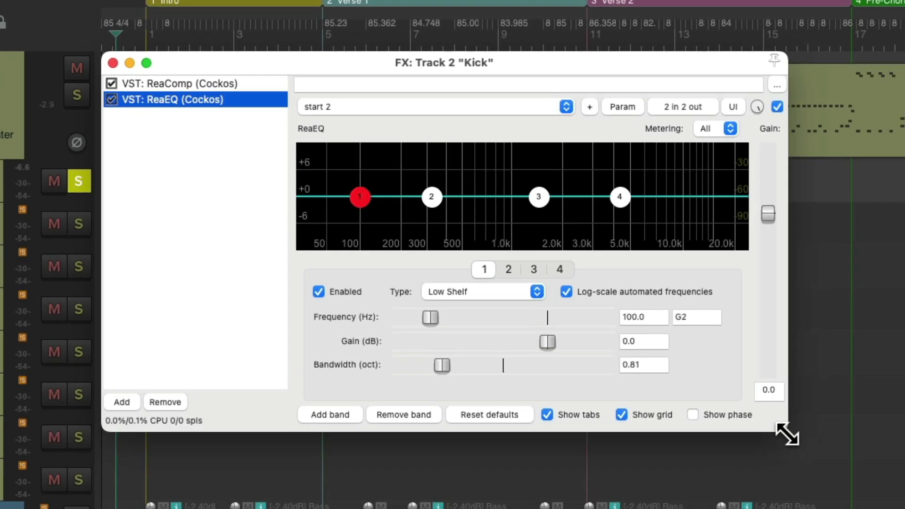
drag(797, 436, 904, 508)
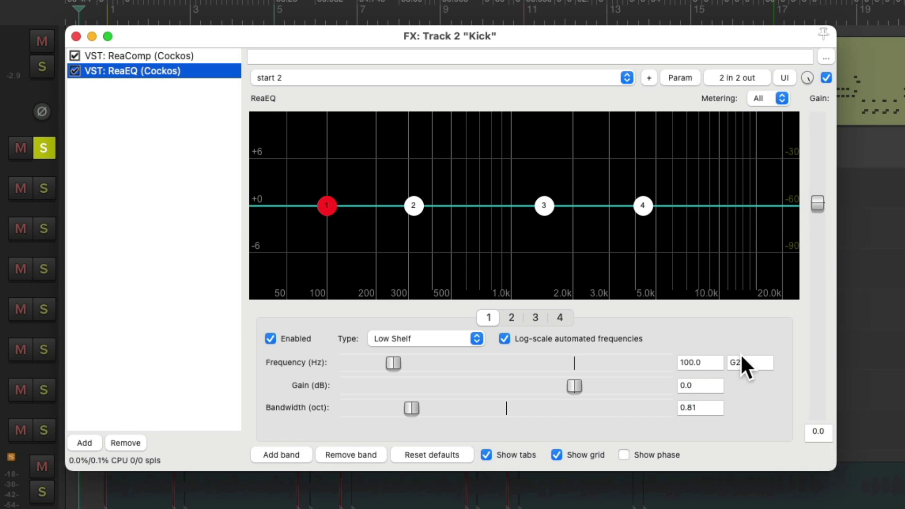
Step: Remove the high shelf band 4 from the Kick track's ReaEQ
click(643, 205)
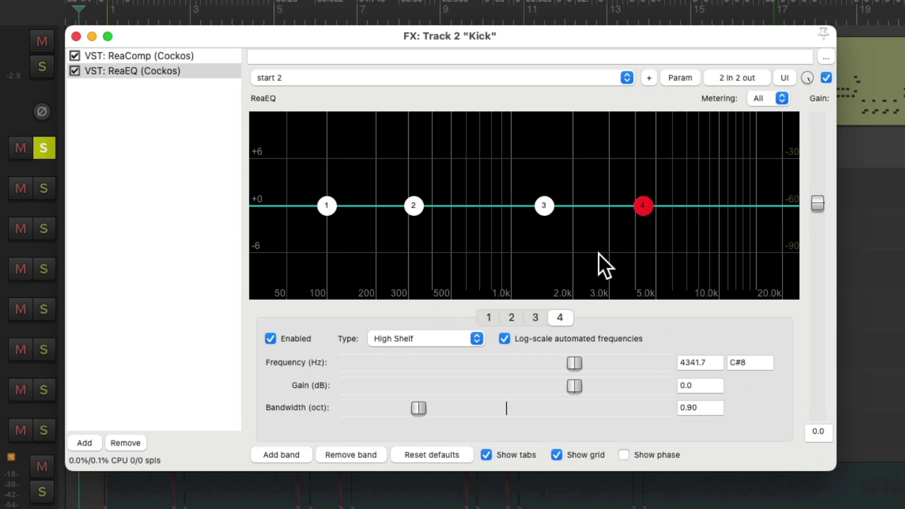
click(364, 453)
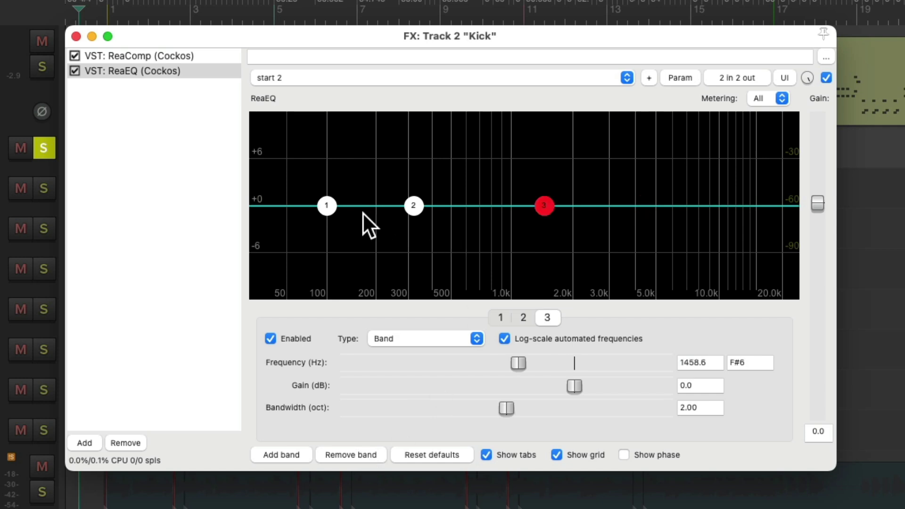
Step: Try a 5.7 dB low shelf boost at 150 Hz, flatten it at 131.1 Hz, and raise band 2 to 4.7 dB at 386.1 Hz
drag(327, 206, 355, 161)
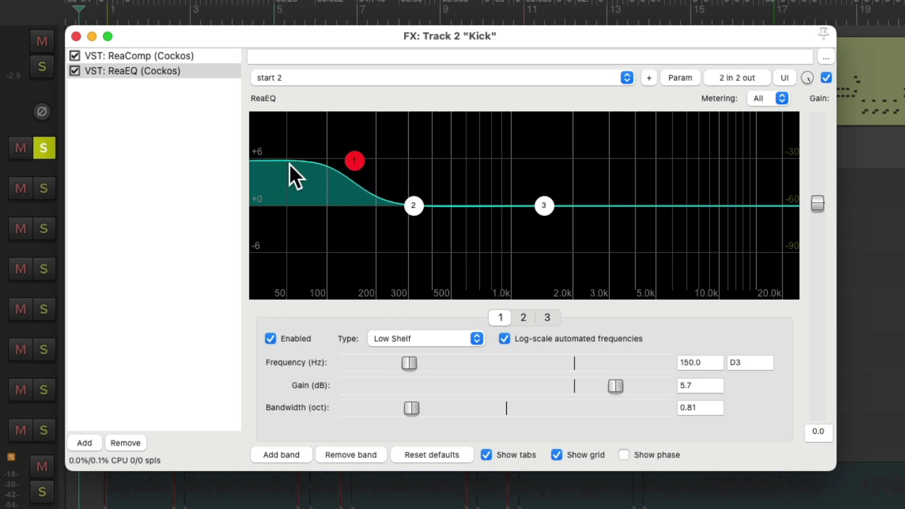
drag(349, 161, 345, 205)
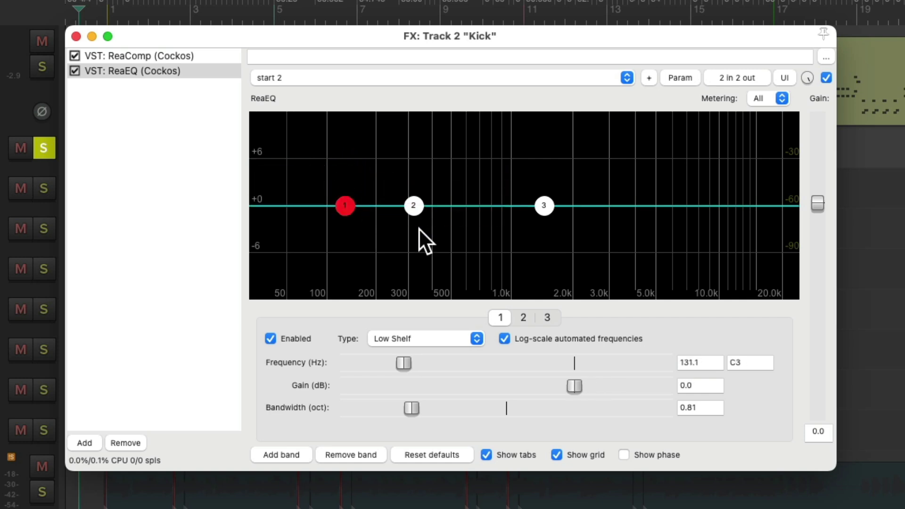
drag(417, 207, 432, 171)
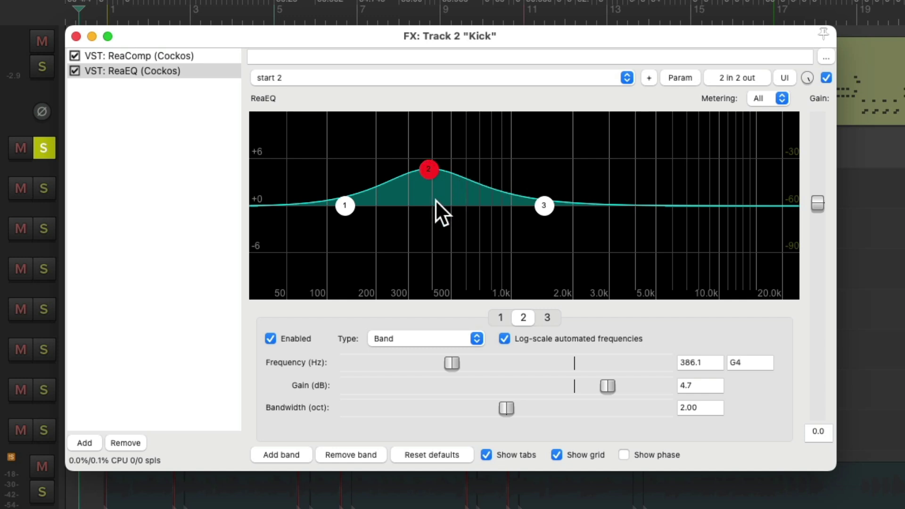
Step: Flatten band 2 to -0.1 dB and set the low shelf to 4.3 dB at 166.2 Hz, comparing it on and off during playback
drag(429, 170, 423, 209)
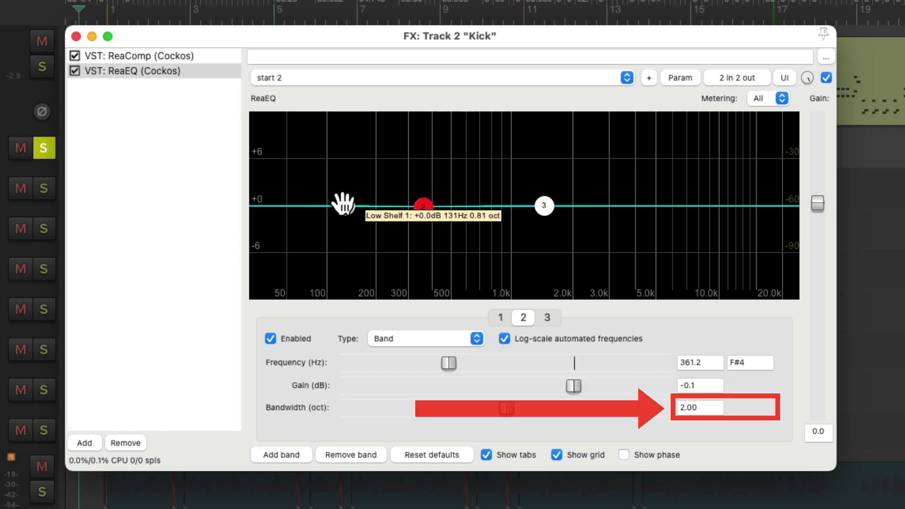
key(space)
mouse_move(346, 204)
mouse_down()
mouse_move(356, 205)
mouse_move(362, 185)
mouse_move(353, 187)
mouse_move(368, 186)
mouse_move(368, 172)
mouse_up()
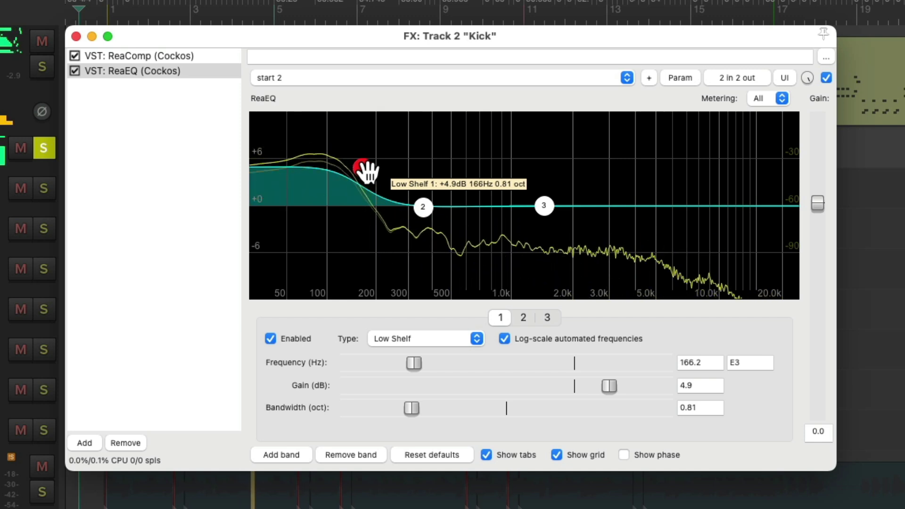
double_click(364, 170)
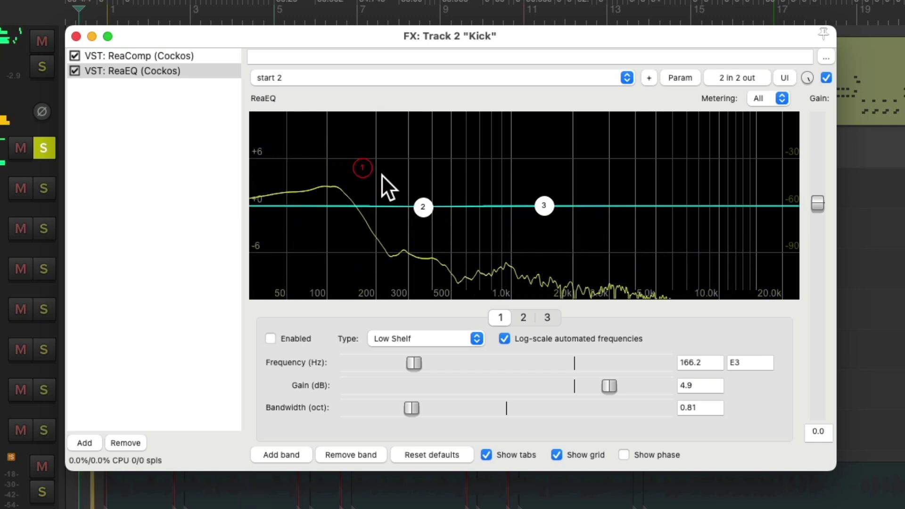
double_click(364, 169)
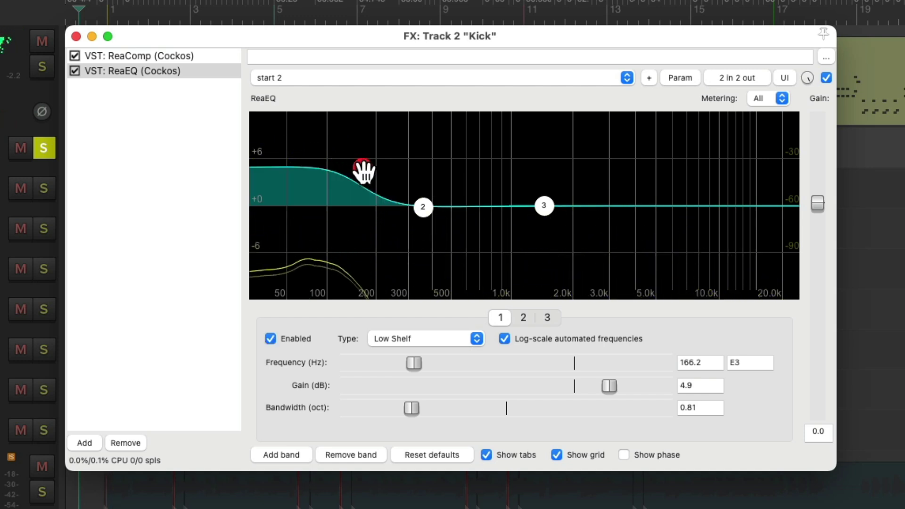
drag(364, 173, 364, 177)
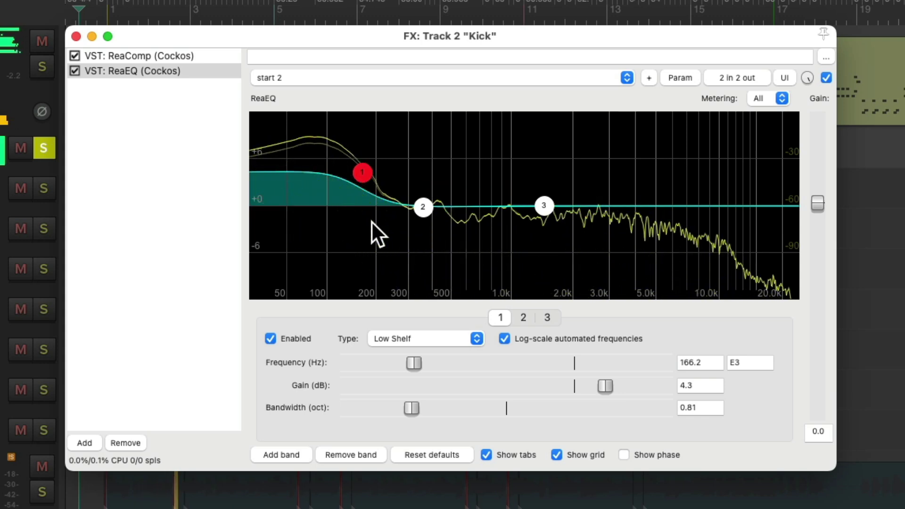
key(space)
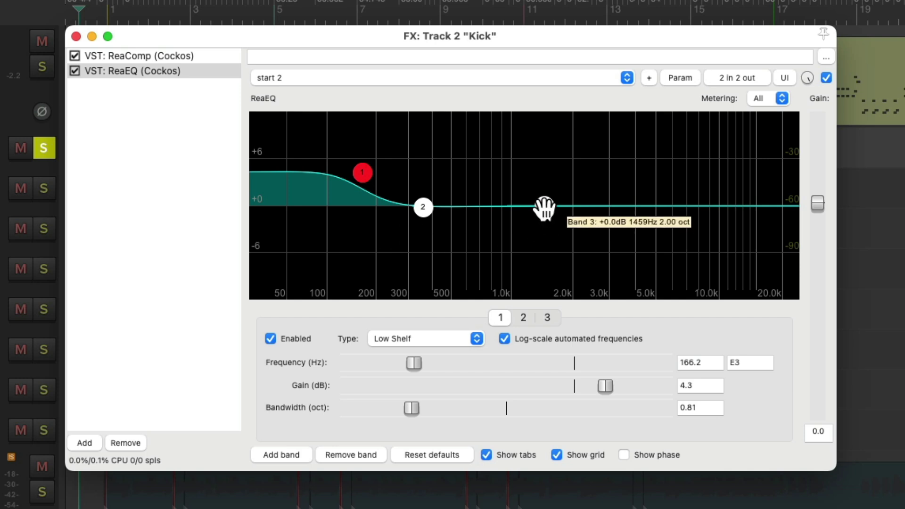
Step: Boost band 3 by 4.3 dB at 1407.9 Hz and narrow its bandwidth to 0.97 octaves
drag(547, 206, 541, 172)
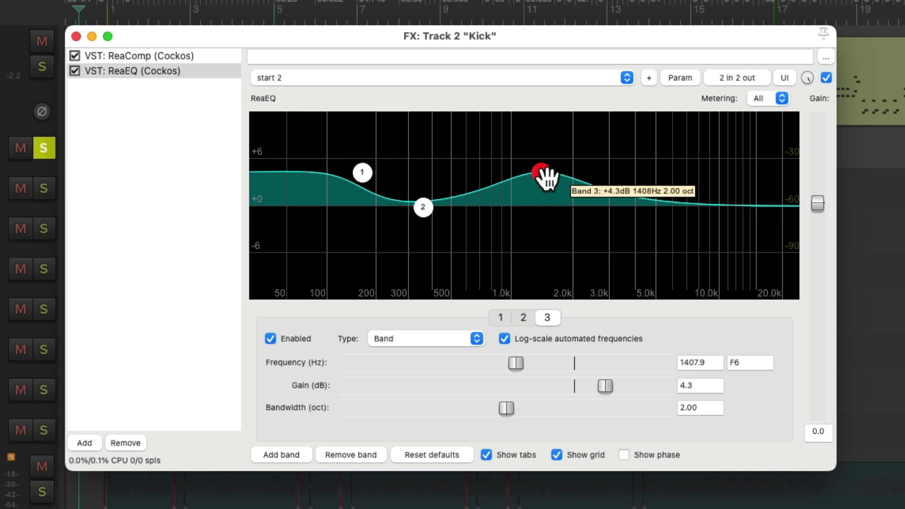
drag(542, 175, 484, 181)
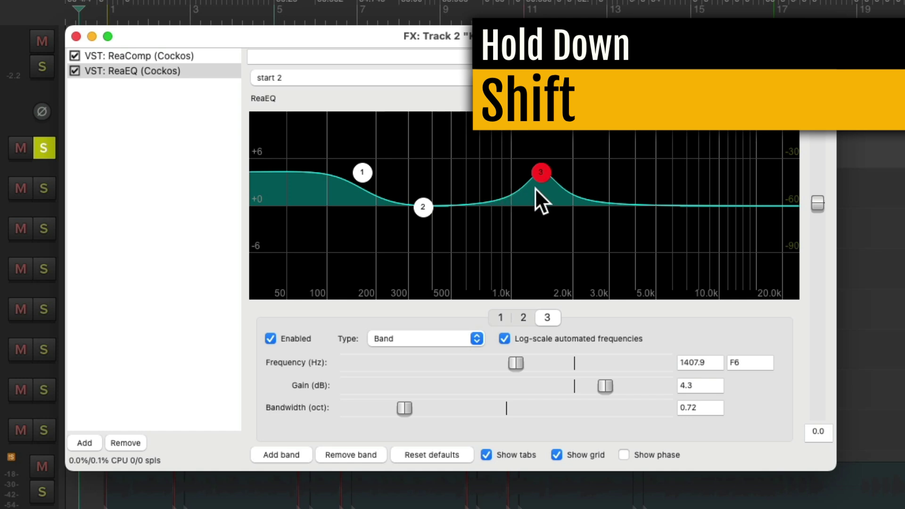
drag(545, 182, 609, 175)
drag(542, 173, 495, 174)
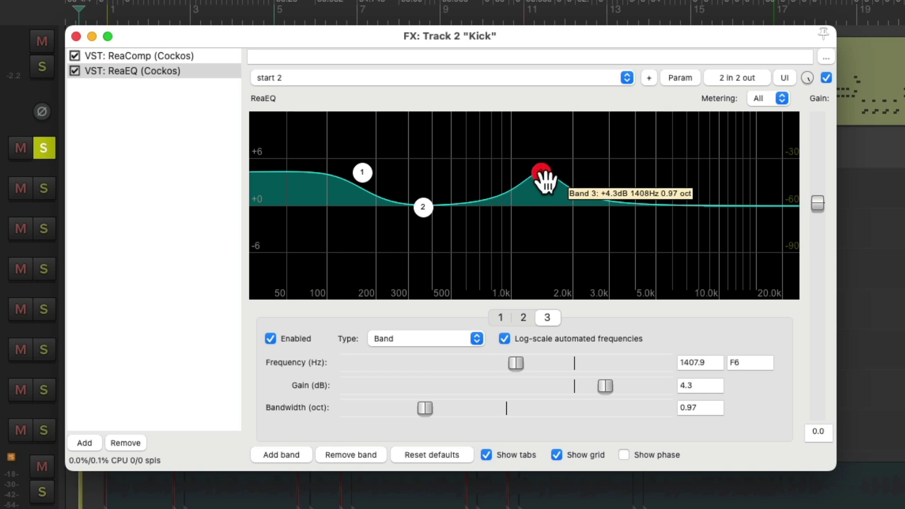
Step: Move band 3 to 1968.1 Hz during playback, compare it on and off, and set its gain to 3.5 dB
drag(542, 175, 575, 190)
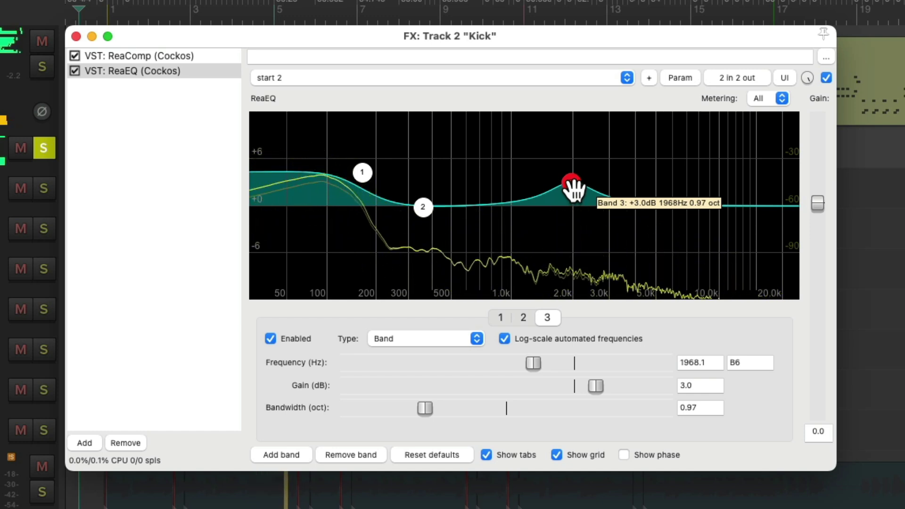
double_click(571, 185)
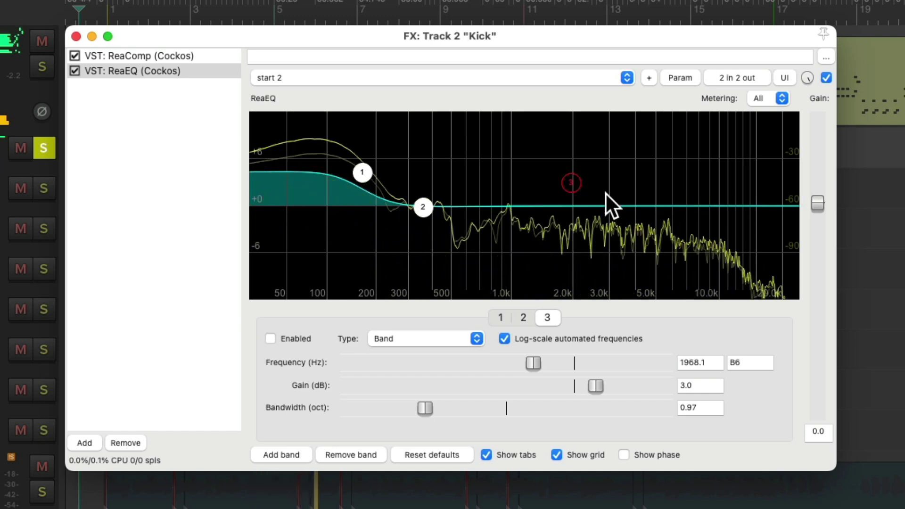
double_click(572, 187)
mouse_move(572, 186)
mouse_down()
mouse_move(573, 168)
mouse_move(571, 179)
mouse_up()
key(space)
Step: Narrow band 2 to 0.76 octaves, cut it to -9.8 dB at 219.6 Hz, and compare the cut on and off
mouse_move(425, 208)
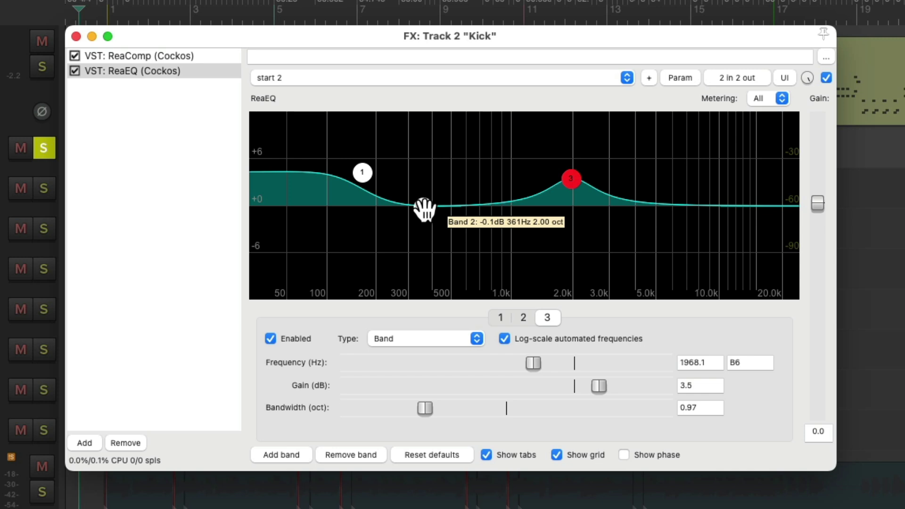
drag(425, 209, 390, 257)
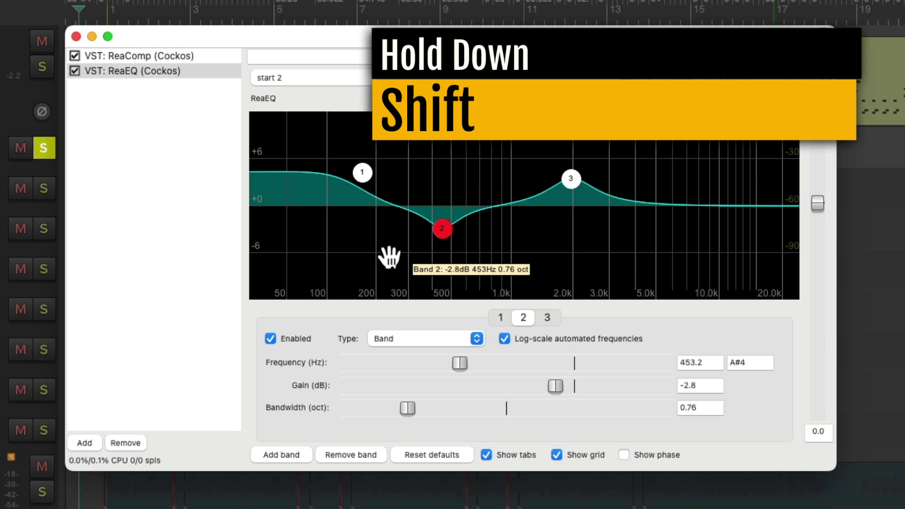
drag(440, 230, 388, 286)
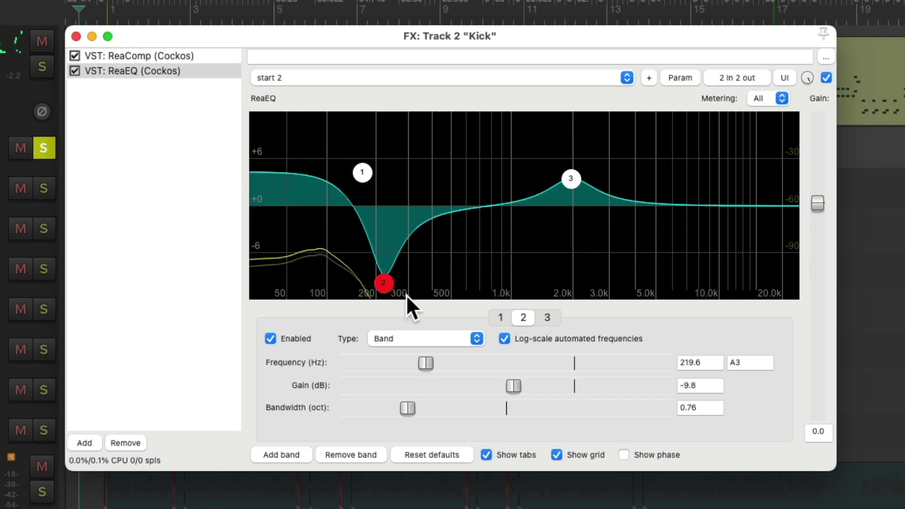
double_click(387, 283)
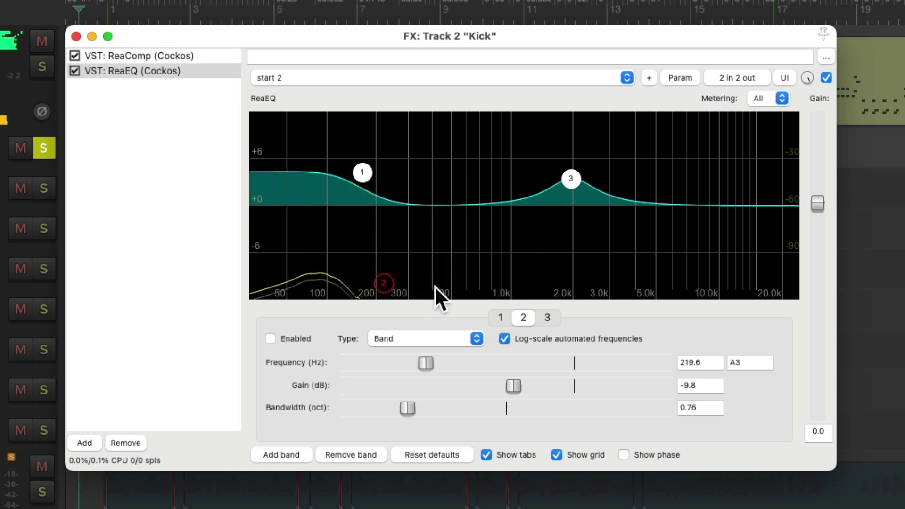
double_click(384, 283)
Step: Ease band 2's cut to -3.9 dB at 250.2 Hz, and refine it during playback to -2.8 dB at 255.3 Hz
drag(383, 283, 396, 236)
key(space)
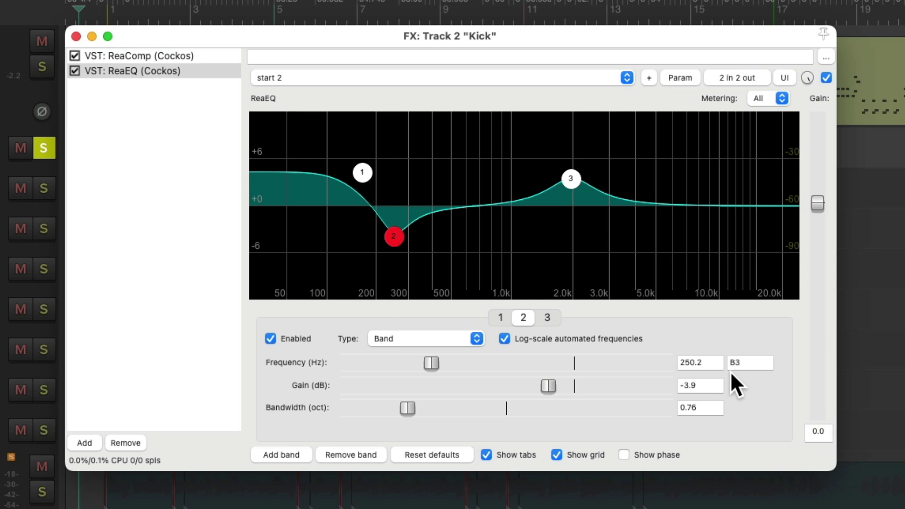
key(space)
mouse_move(393, 236)
mouse_down()
mouse_move(395, 207)
mouse_move(395, 253)
mouse_move(394, 232)
mouse_up()
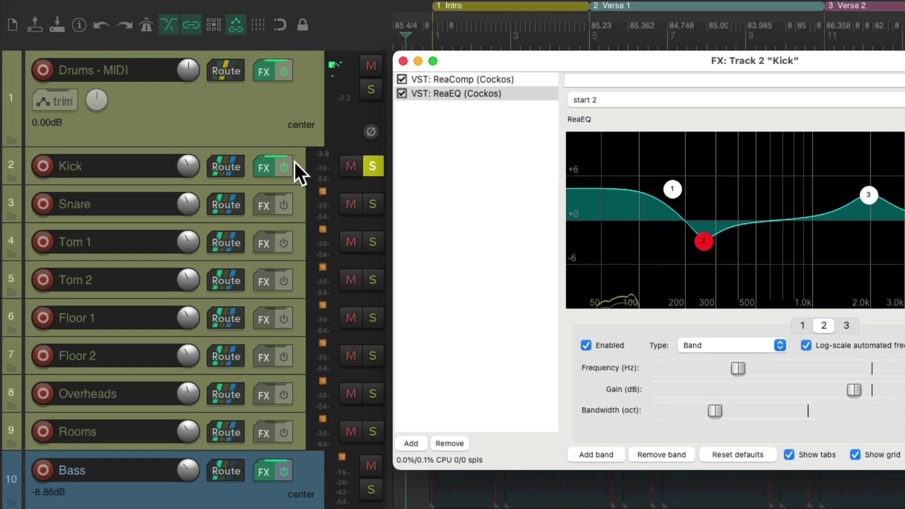
Step: Compare the Kick track with its effects bypassed and enabled, and close its effects window
click(285, 168)
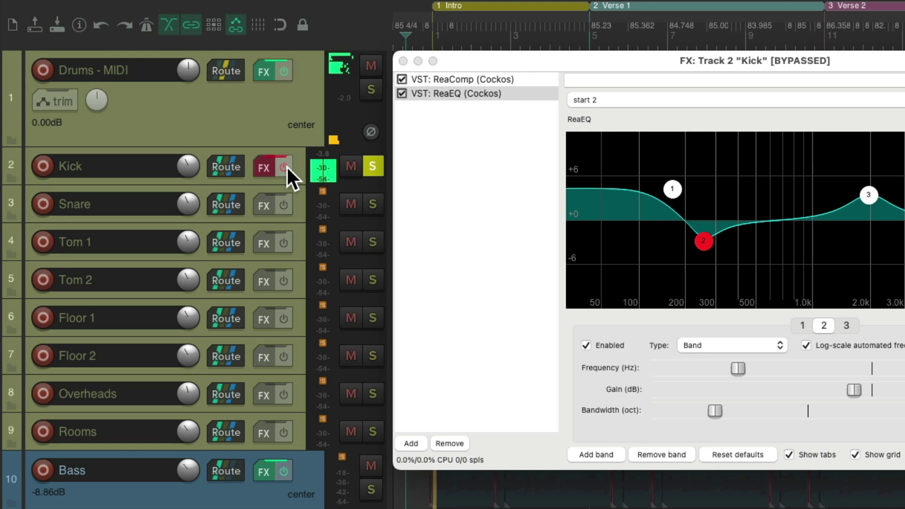
click(285, 167)
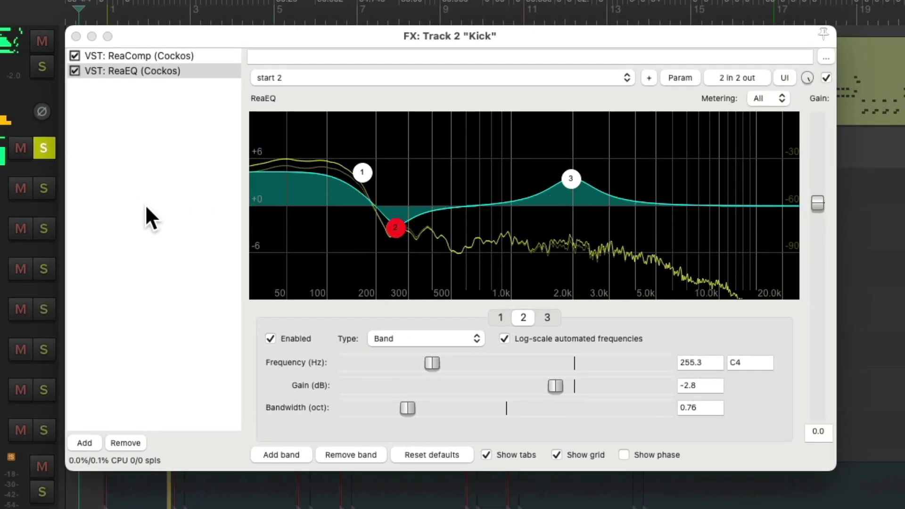
click(76, 36)
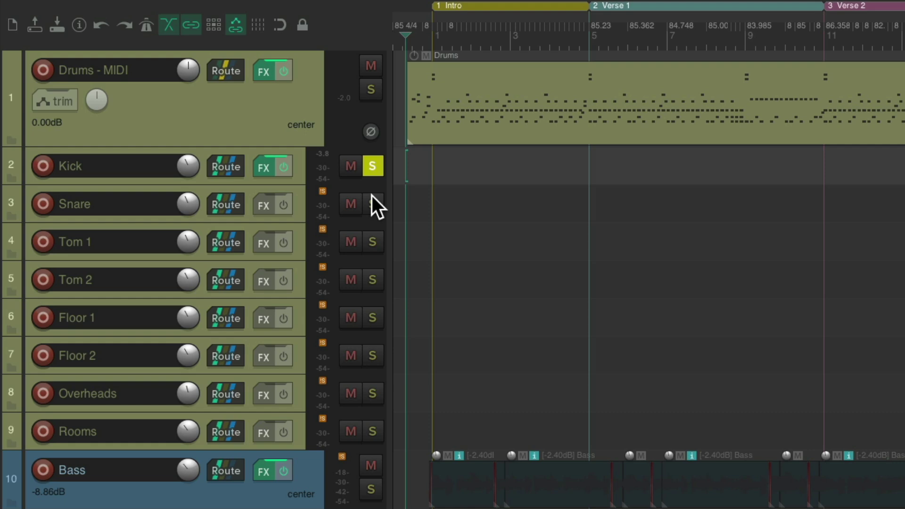
Step: Solo the Snare through Rooms tracks together with the Kick and listen to the full drum kit
drag(372, 197, 382, 423)
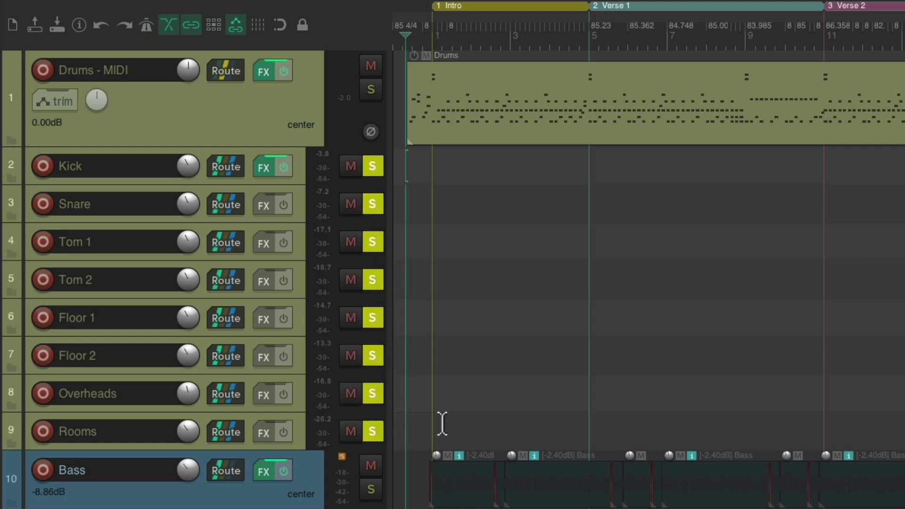
key(space)
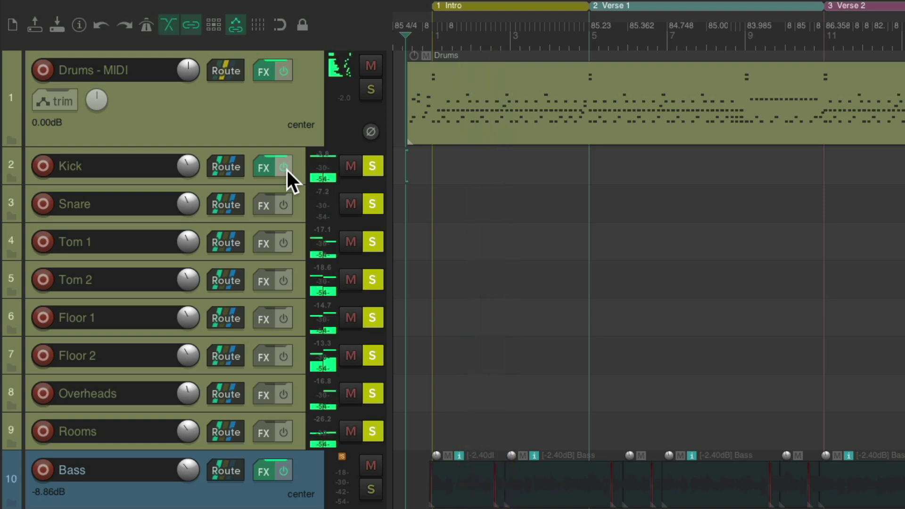
key(space)
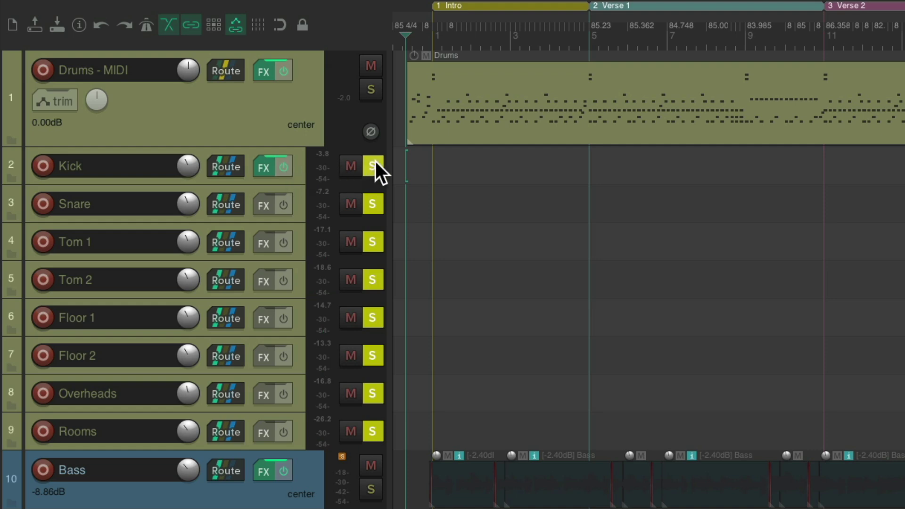
Step: Clear the solos on all drum tracks, solo only the Snare track, and play it back
click(374, 165)
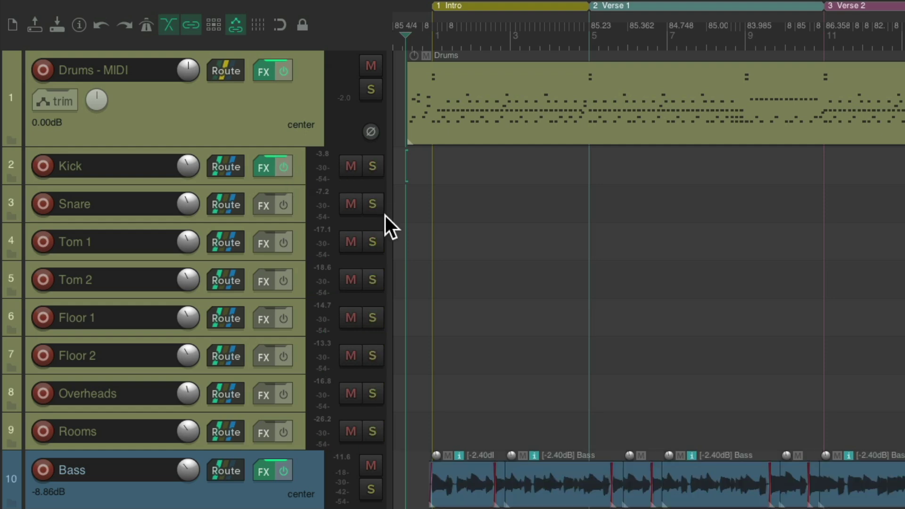
click(373, 205)
key(space)
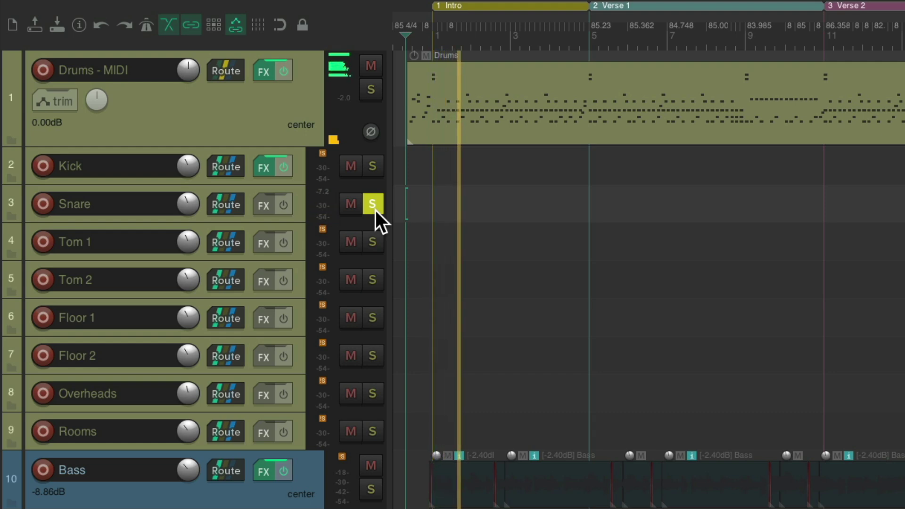
key(space)
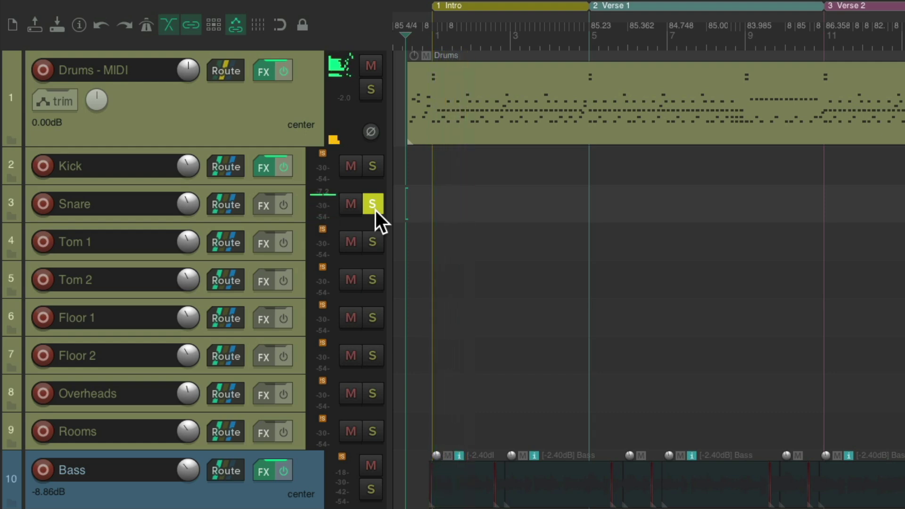
Step: Add the ReaComp compressor from the Favorites folder to the Snare track
click(267, 206)
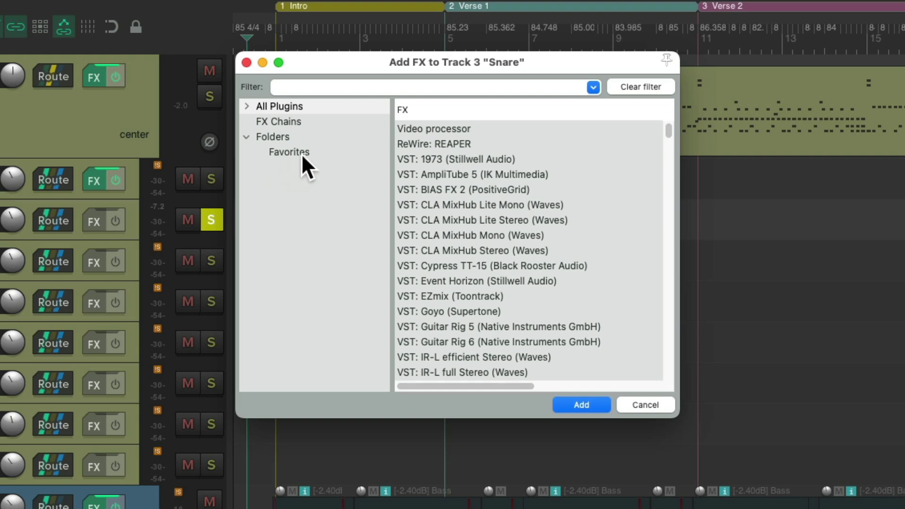
click(309, 153)
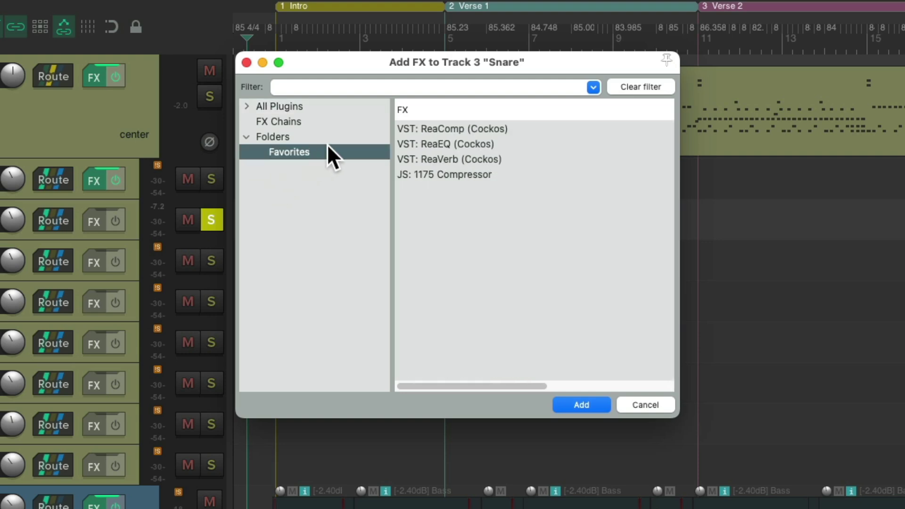
click(495, 129)
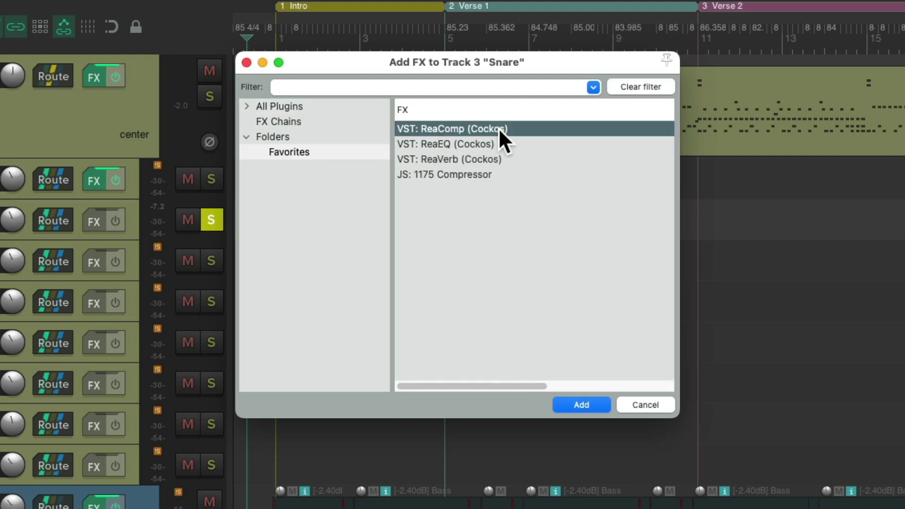
double_click(499, 128)
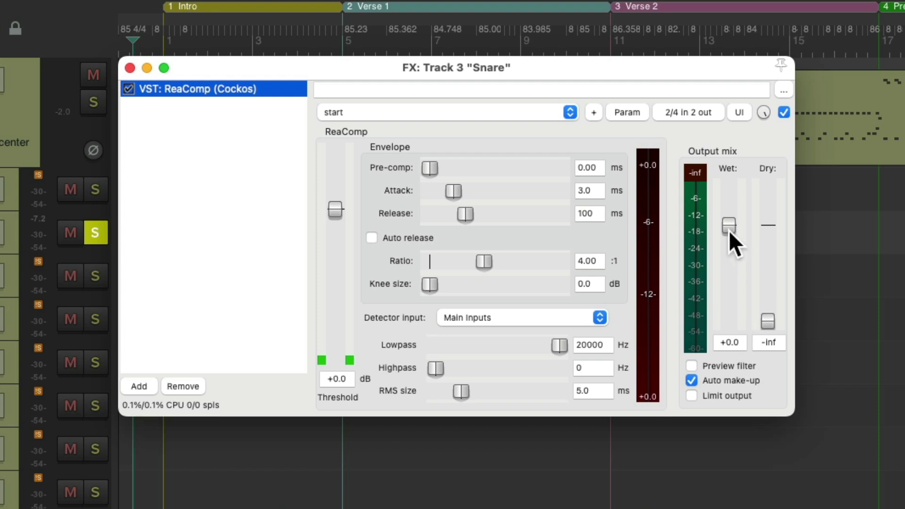
Step: Lower the Snare's ReaComp wet output to -3.7 dB and its threshold to -18.1 dB during playback
drag(729, 230, 729, 240)
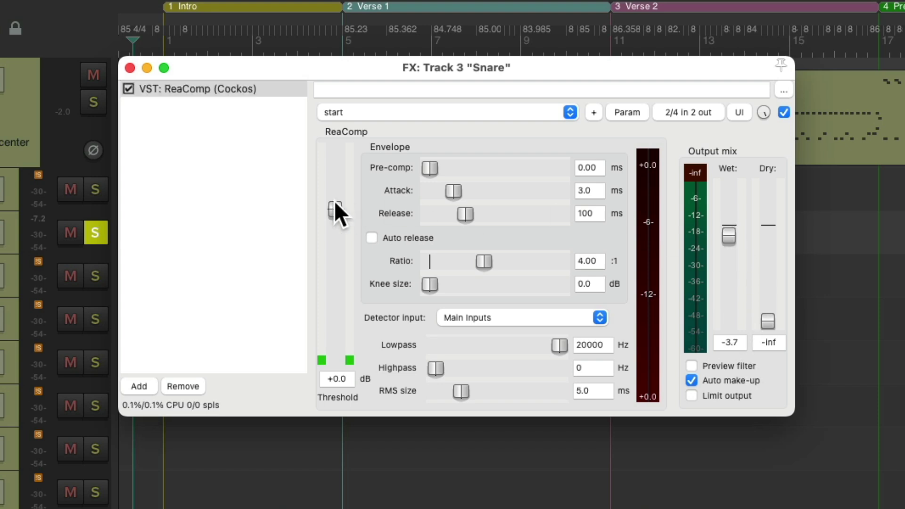
key(space)
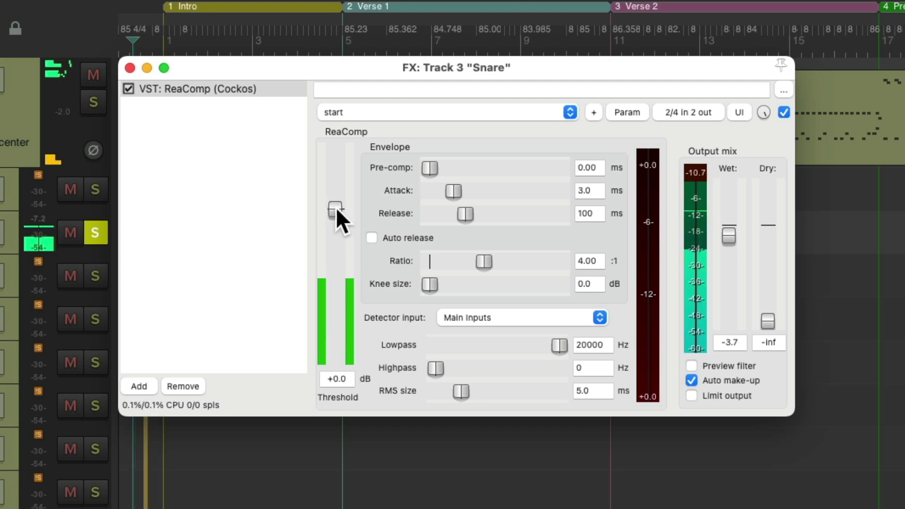
drag(336, 208, 336, 274)
Step: Compare the snare sound with ReaComp bypassed and enabled
click(783, 112)
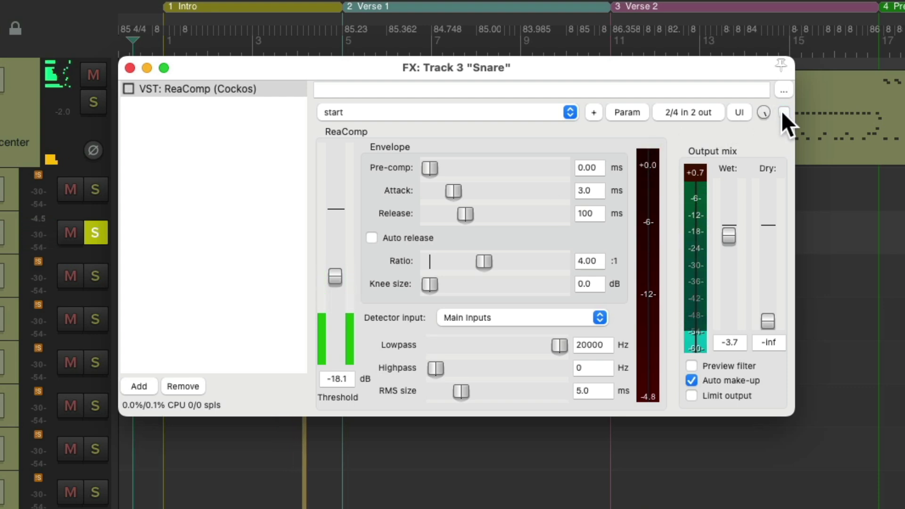
click(782, 112)
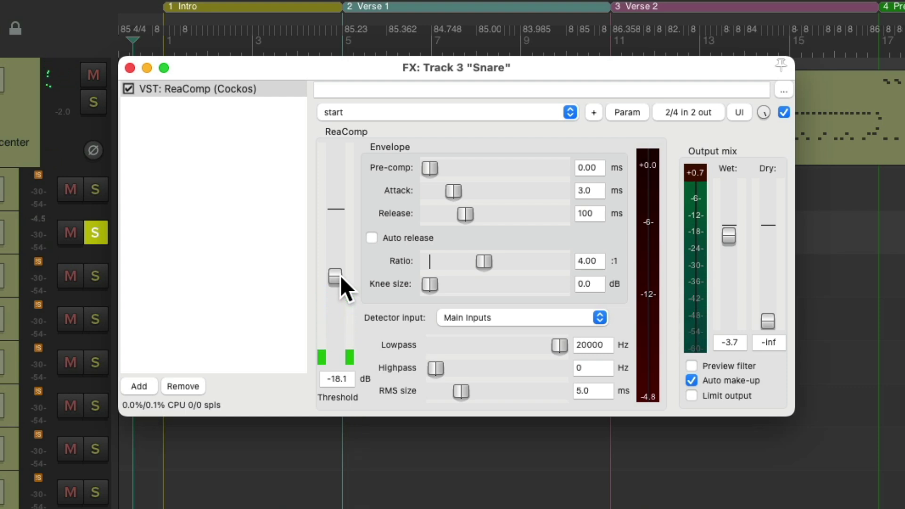
click(784, 112)
Step: Add the ReaEQ equalizer from the Favorites folder to the Snare track
double_click(256, 146)
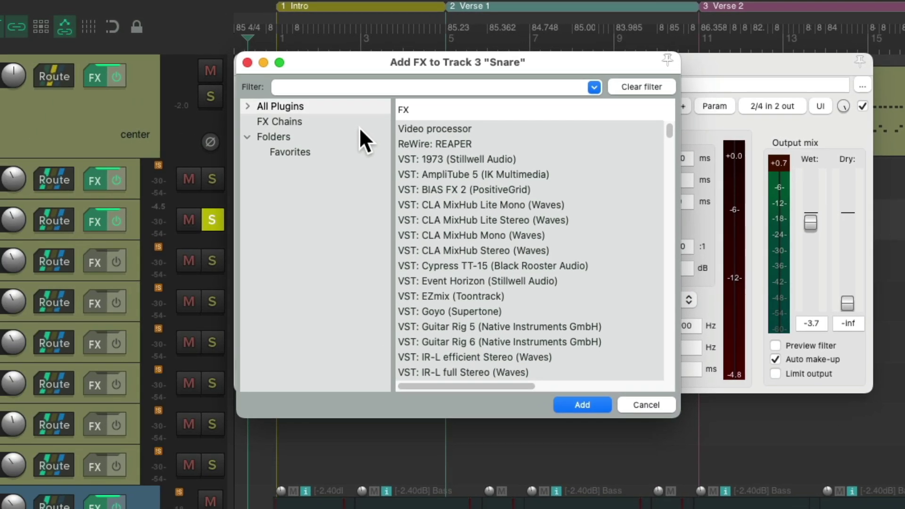
click(354, 152)
double_click(443, 144)
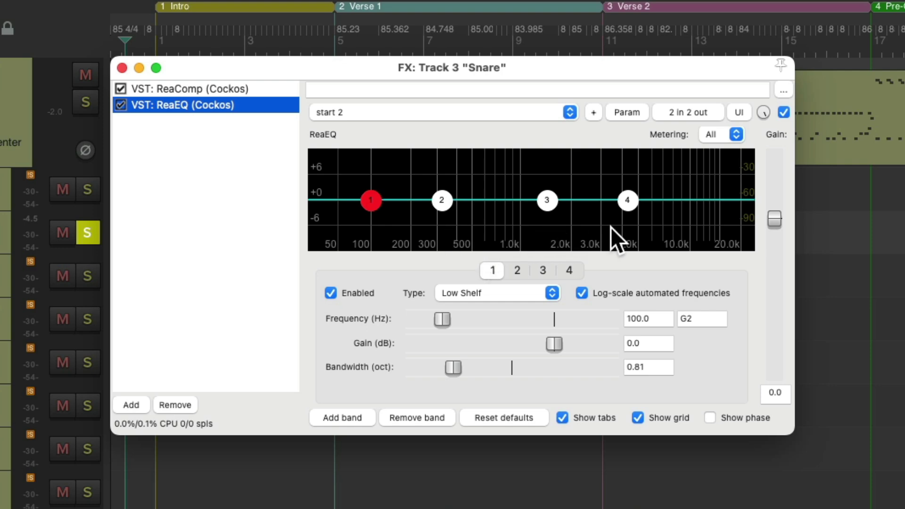
Step: Remove the 100 Hz low shelf band from the Snare's ReaEQ and enlarge the effects window
click(370, 199)
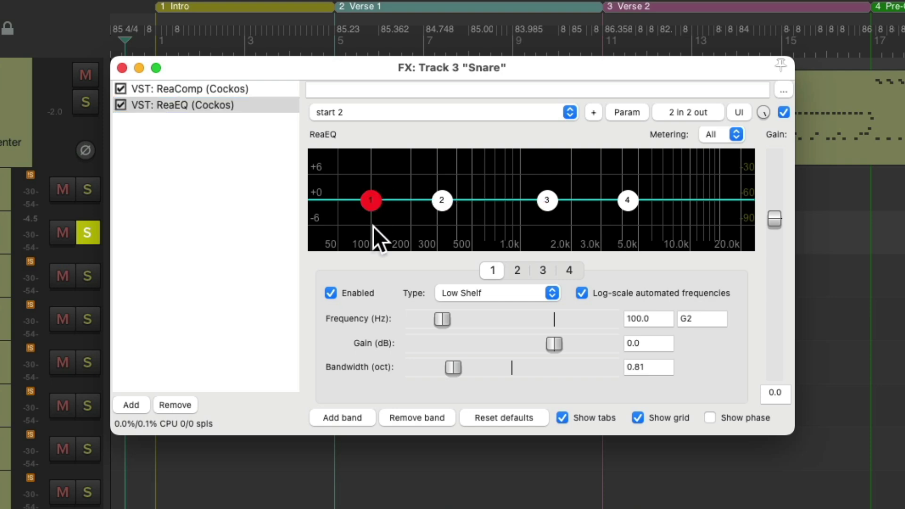
click(417, 418)
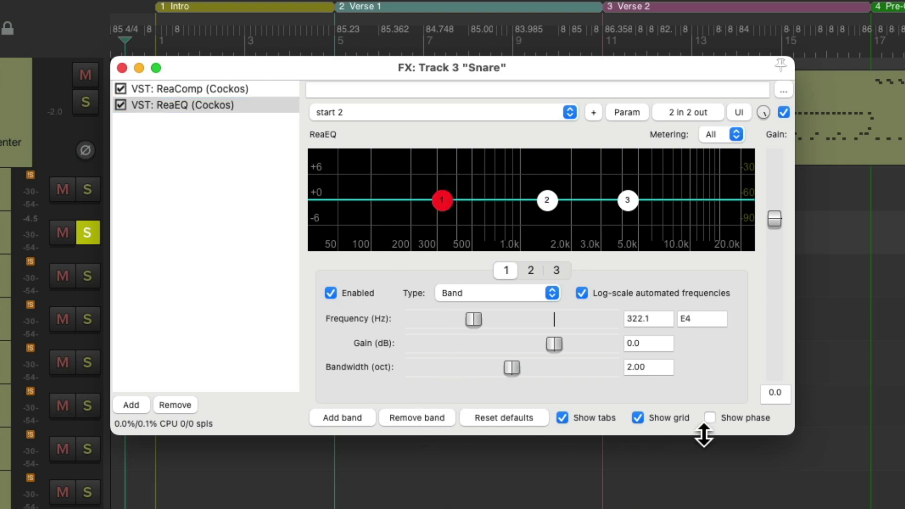
drag(788, 434, 832, 471)
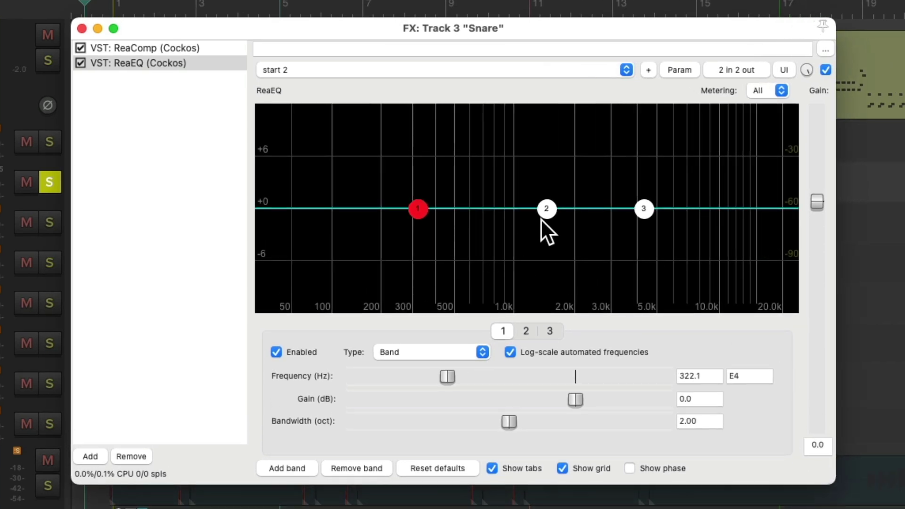
Step: Boost ReaEQ band 2 by 2.6 dB at about 2359 Hz with 0.93 oct bandwidth, comparing the snare with the band disabled and enabled
drag(553, 212, 520, 210)
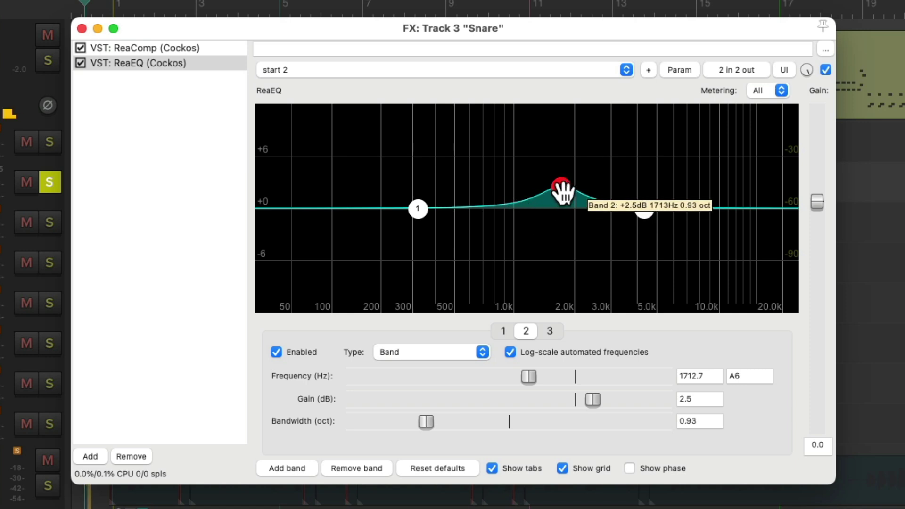
mouse_move(565, 191)
mouse_down()
mouse_move(559, 208)
mouse_move(565, 189)
mouse_move(586, 192)
mouse_up()
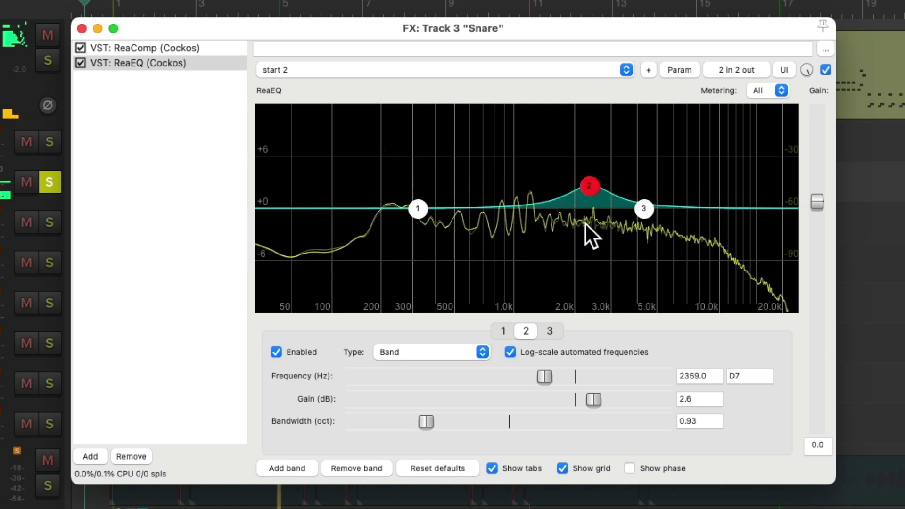
double_click(590, 186)
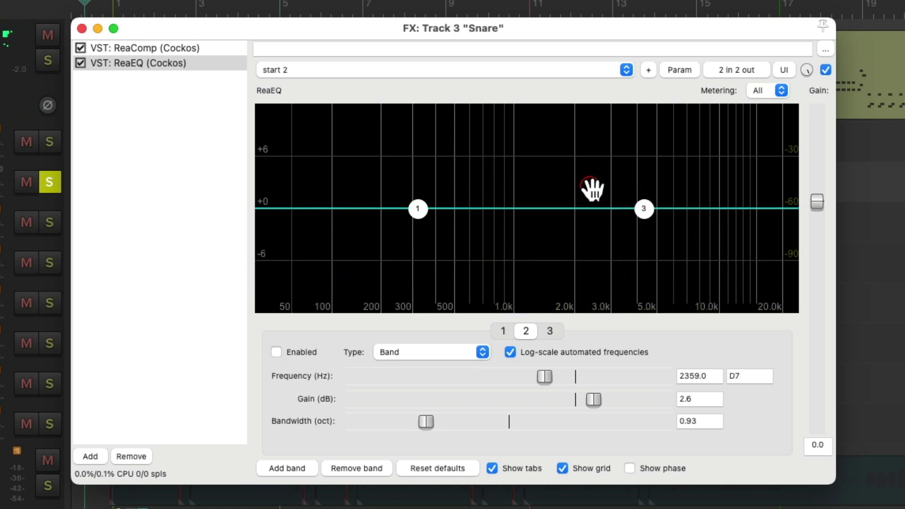
double_click(590, 186)
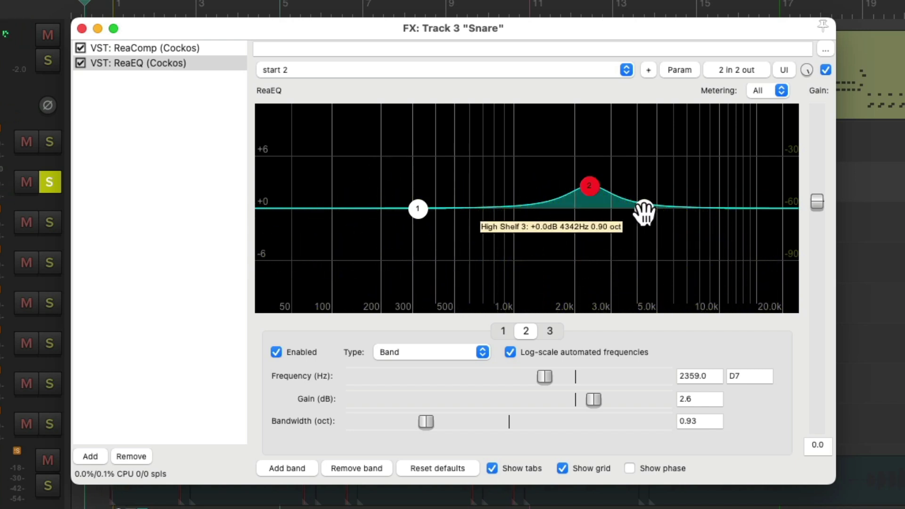
Step: Raise the high shelf band by 5.1 dB at about 4342 Hz and compare the snare with the shelf disabled and enabled
drag(644, 213, 649, 178)
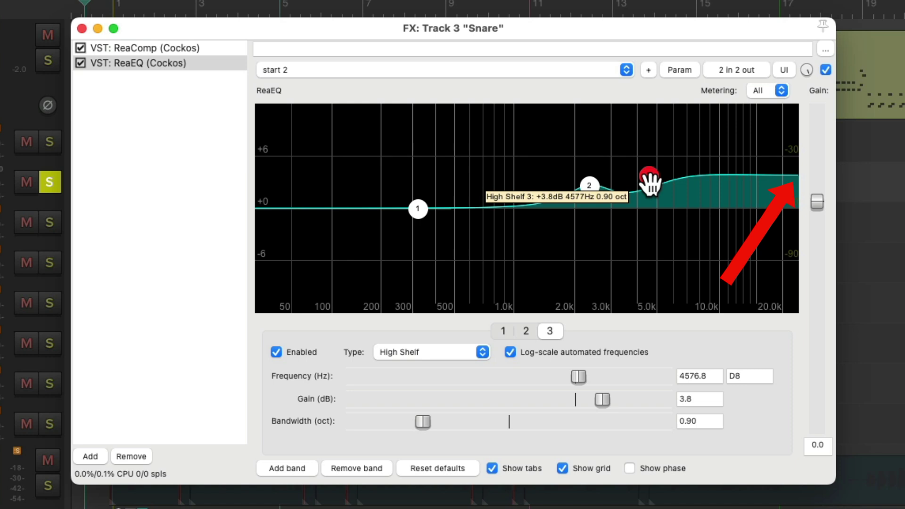
mouse_move(650, 182)
mouse_down()
mouse_move(649, 204)
mouse_move(644, 169)
mouse_up()
double_click(645, 169)
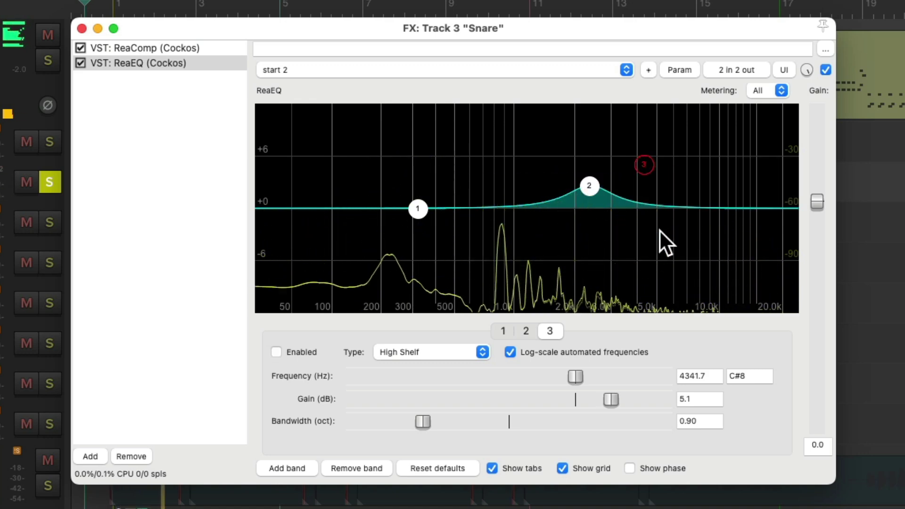
double_click(644, 166)
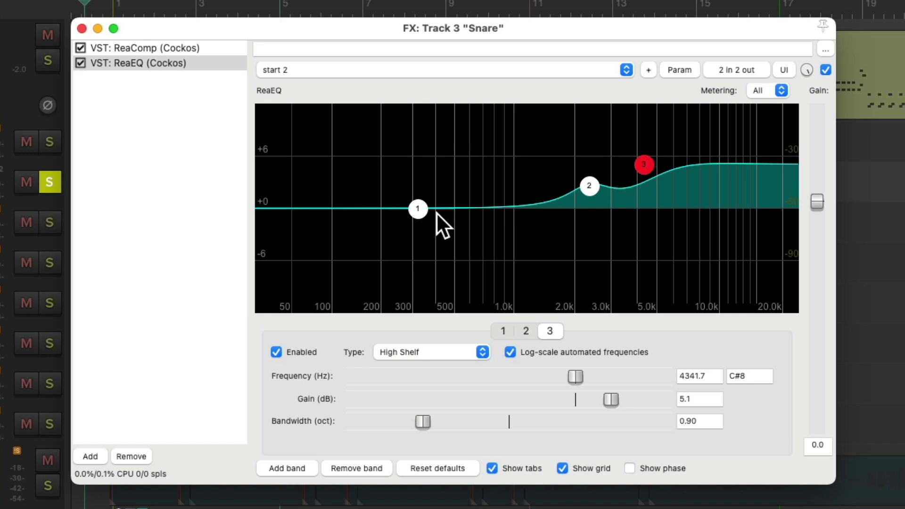
Step: Boost band 1 by 3.8 dB at 289 Hz with 1.30 oct bandwidth, comparing the snare with the band disabled and enabled
drag(419, 209, 410, 177)
scroll(421, 178, down, 6)
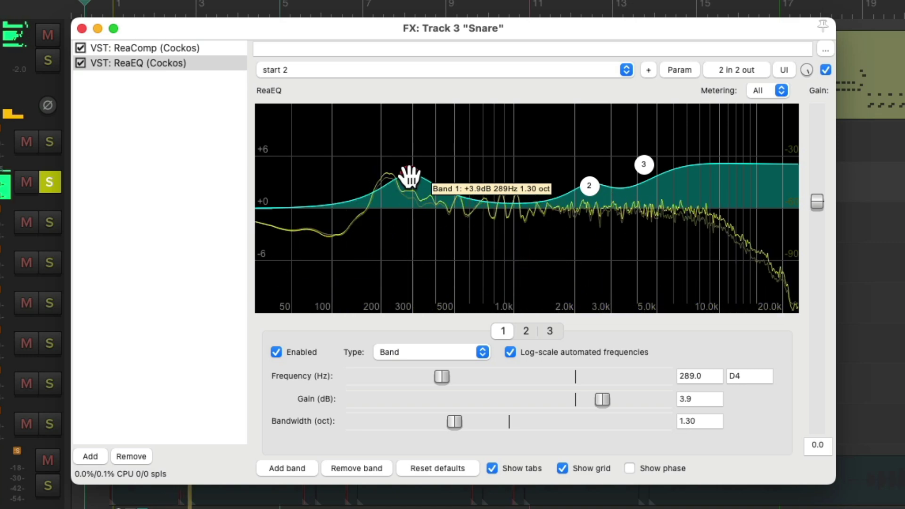
drag(409, 177, 412, 177)
double_click(411, 177)
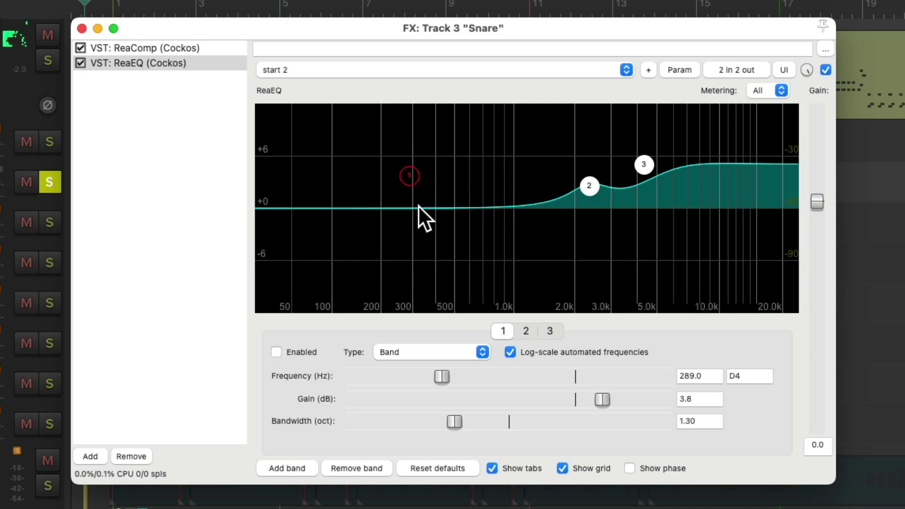
double_click(409, 177)
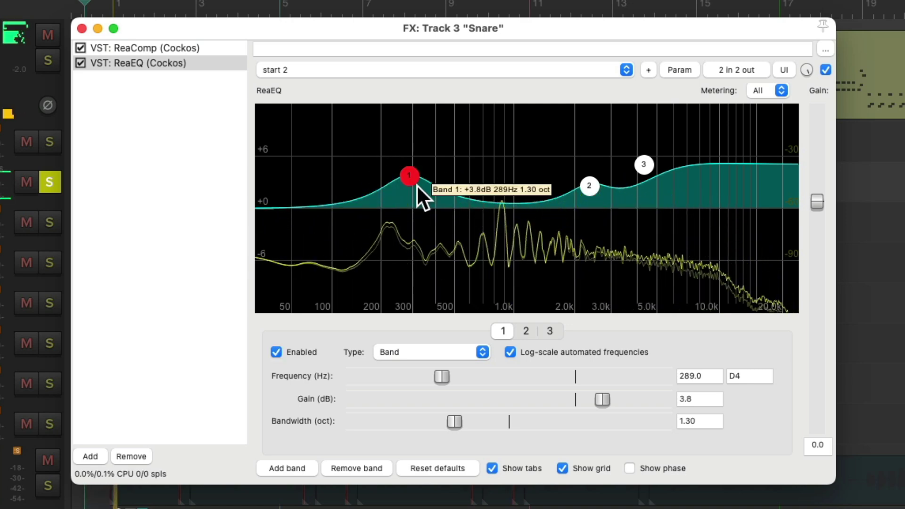
Step: Play the snare with its whole effects chain bypassed and with it enabled to compare the processing
click(825, 69)
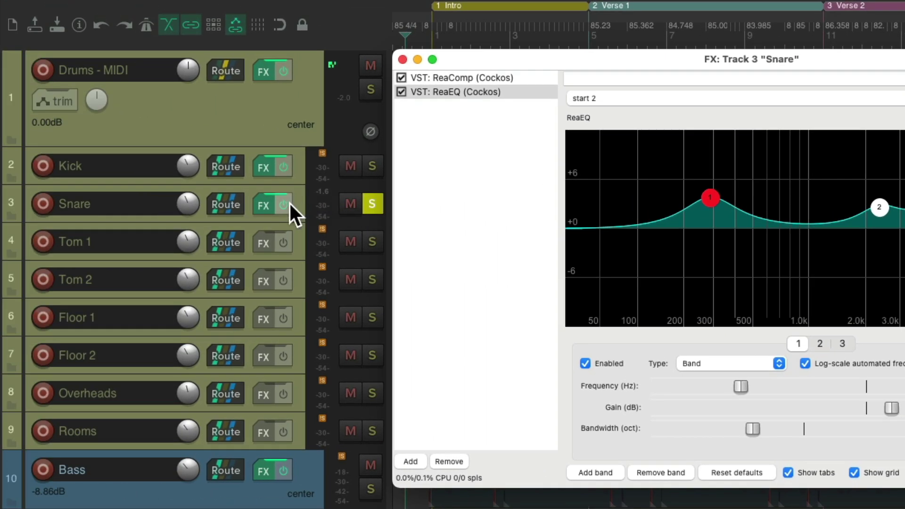
click(285, 205)
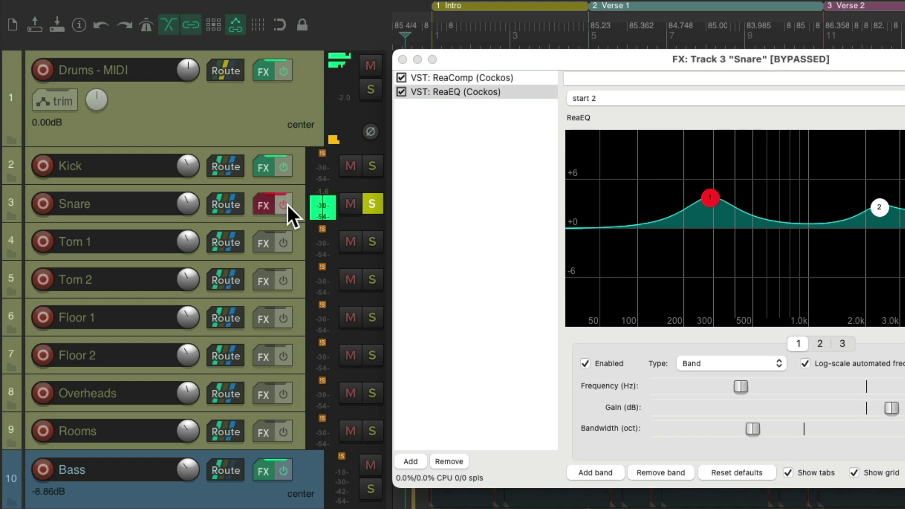
key(space)
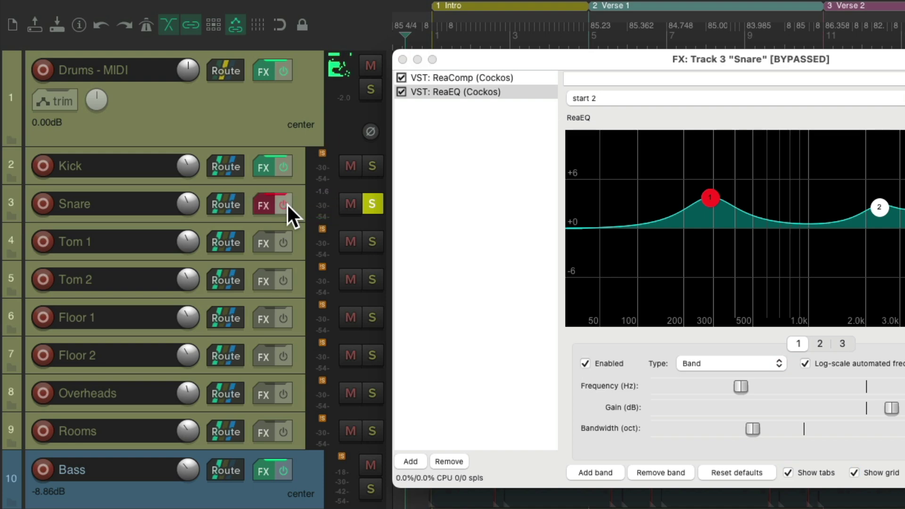
click(288, 205)
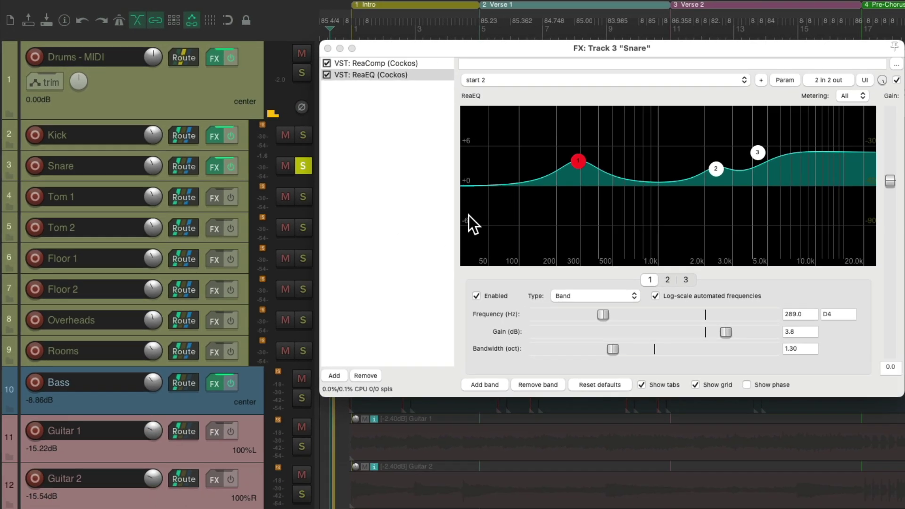
key(space)
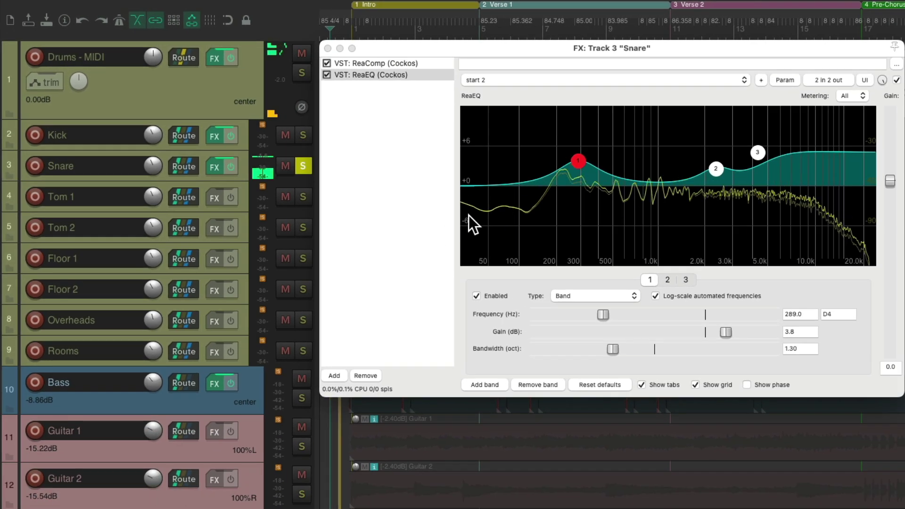
Step: Listen to the Kick soloed together with the Snare, and take the Kick out of solo
click(302, 137)
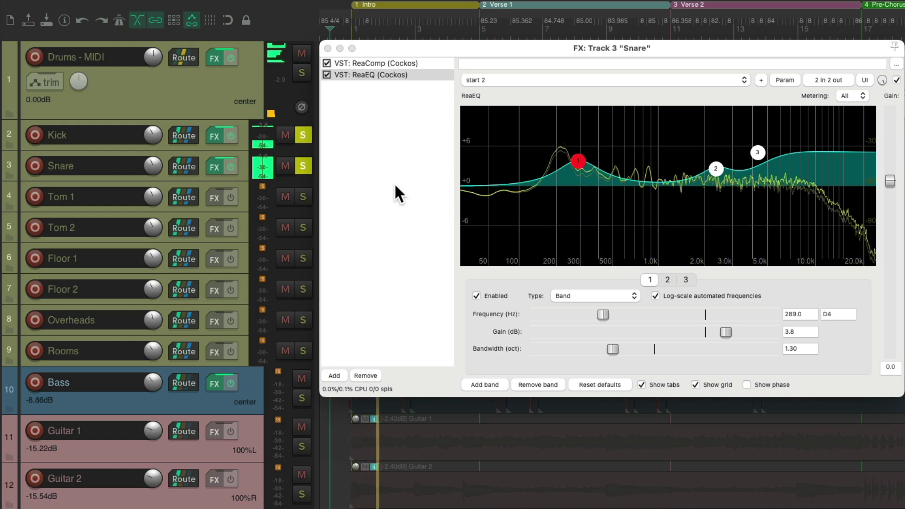
key(space)
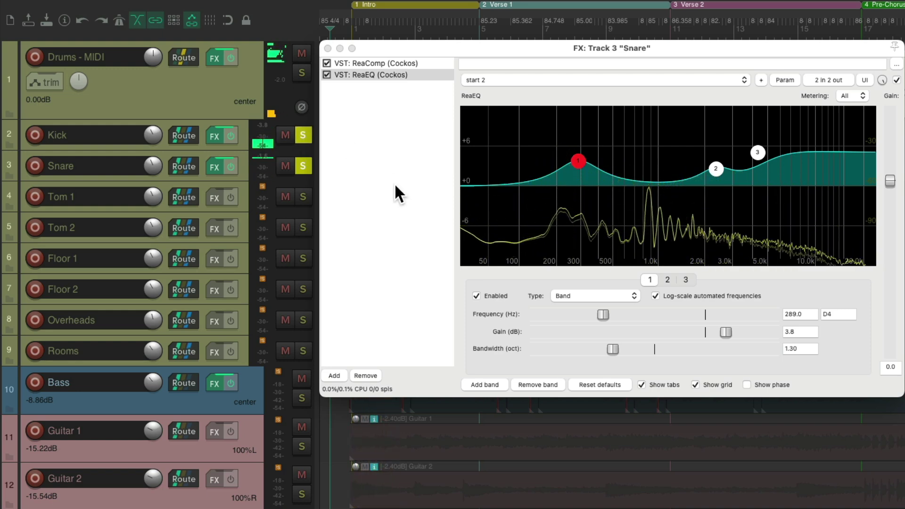
click(308, 136)
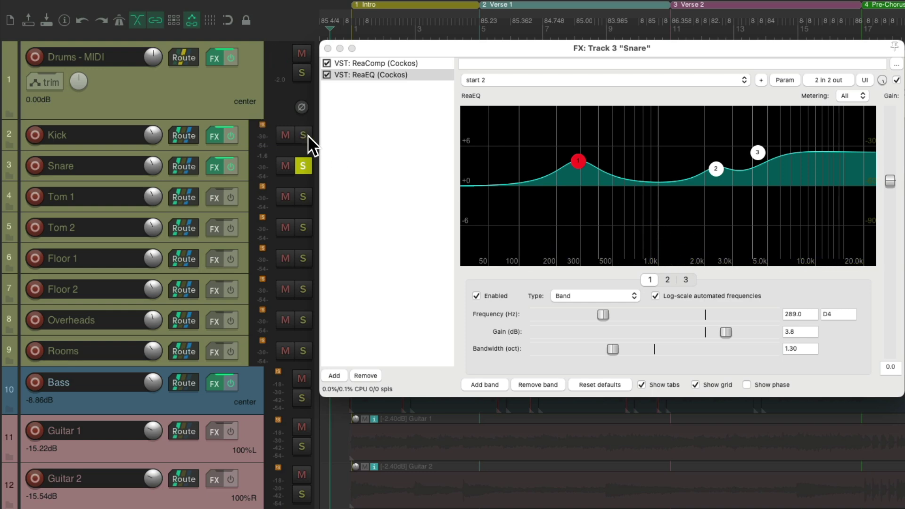
Step: Insert a new track below Rooms and name it Drumverb
click(245, 342)
key(super+t)
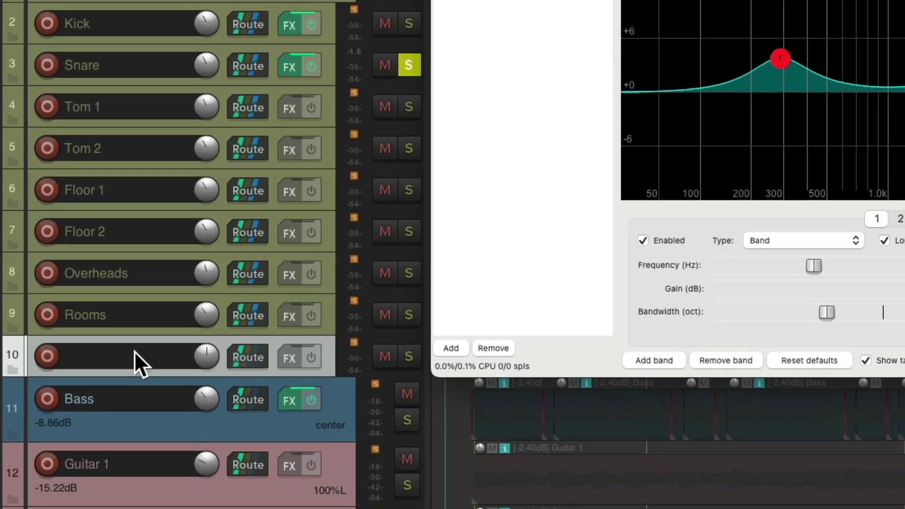
double_click(101, 380)
text(Drumverb)
key(Return)
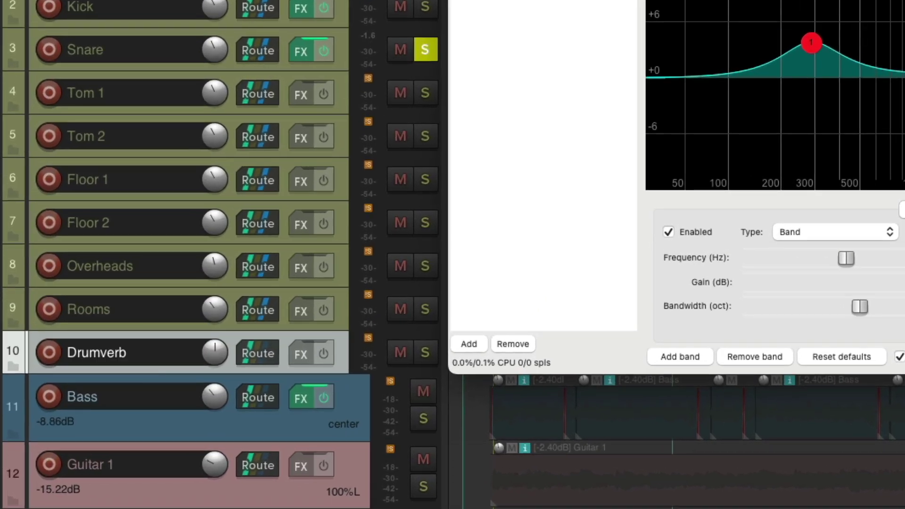
Step: Add the ReaVerb reverb from the Favorites folder to the Drumverb track
click(307, 357)
click(326, 138)
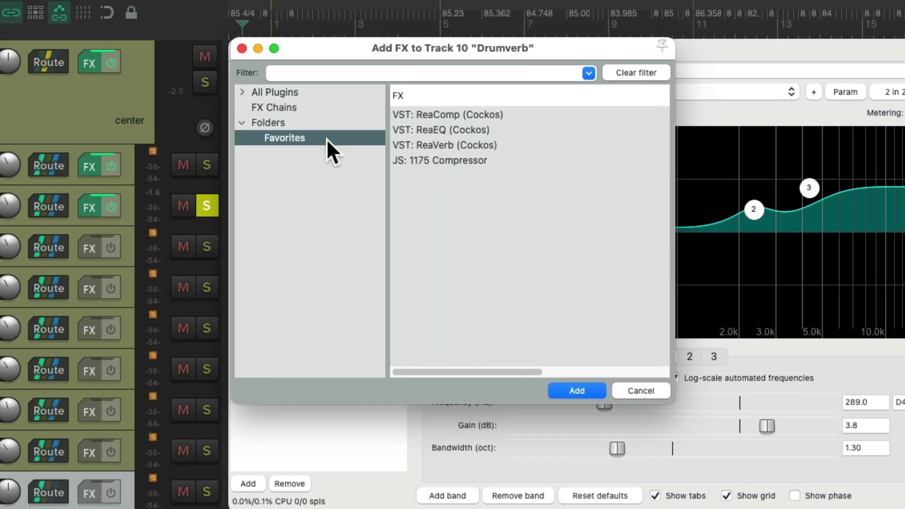
click(505, 146)
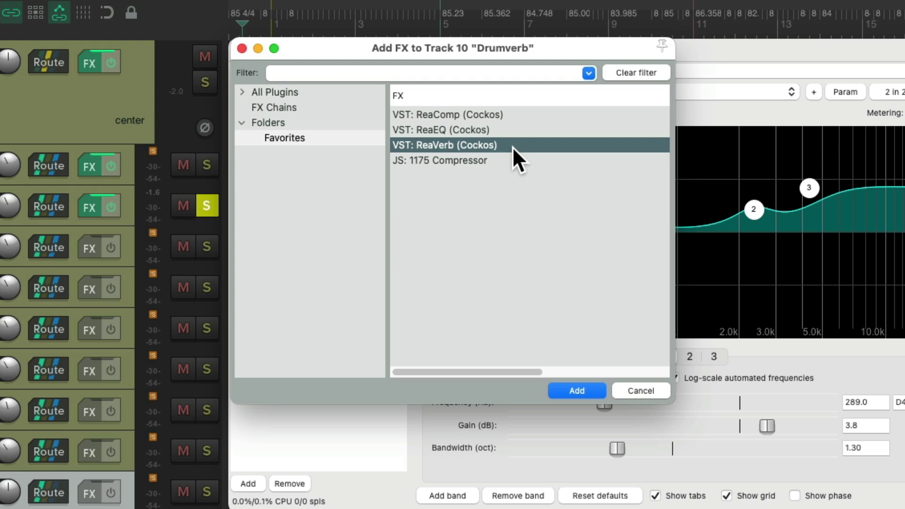
double_click(513, 146)
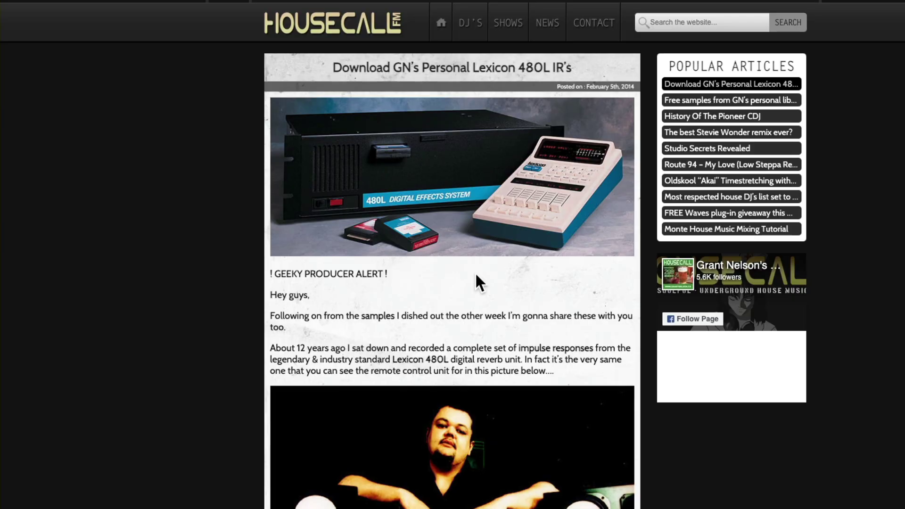
Step: Read through the Housecall FM web page offering the Lexicon 480L impulse responses
scroll(475, 272, down, 20)
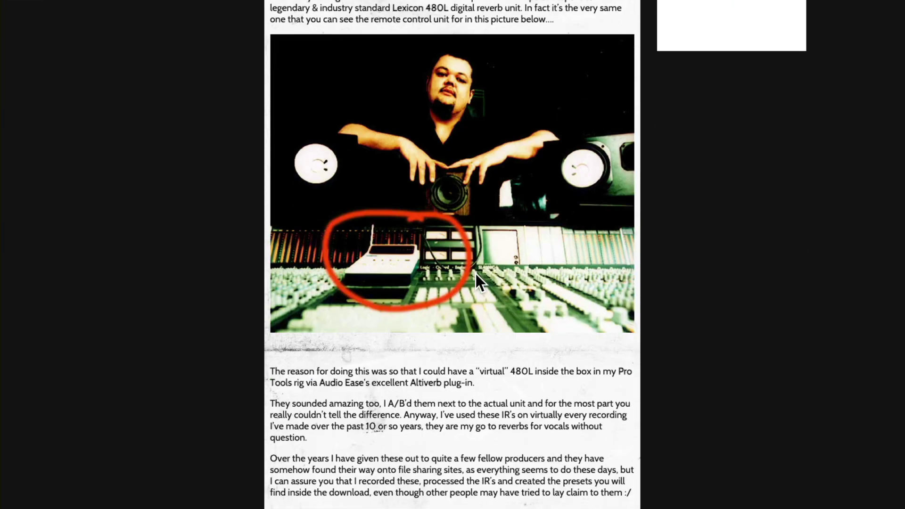
scroll(476, 272, down, 6)
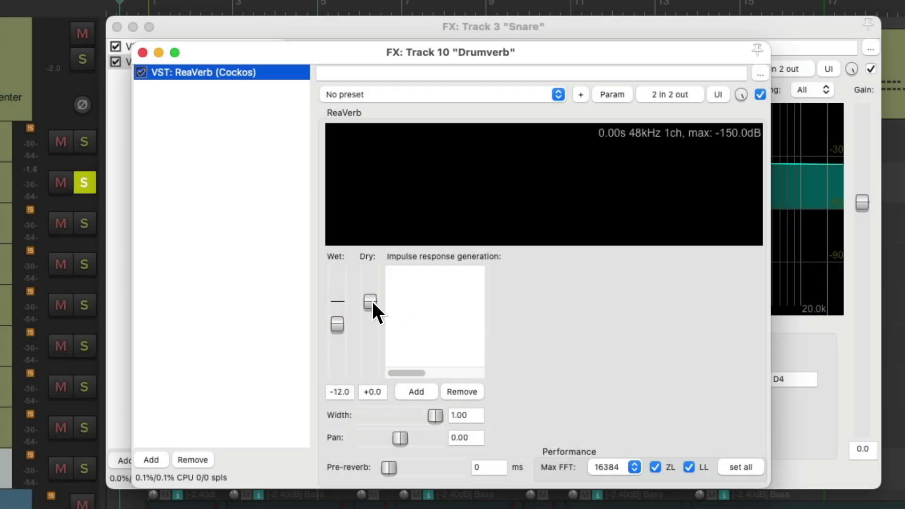
Step: Set the Drumverb's ReaVerb dry level to -inf and its wet level to +0.0 dB
drag(371, 303, 365, 395)
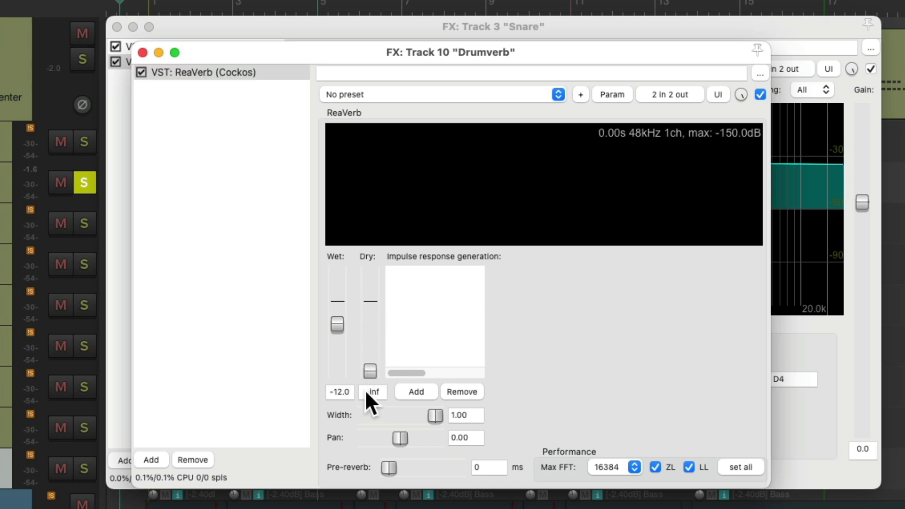
double_click(342, 327)
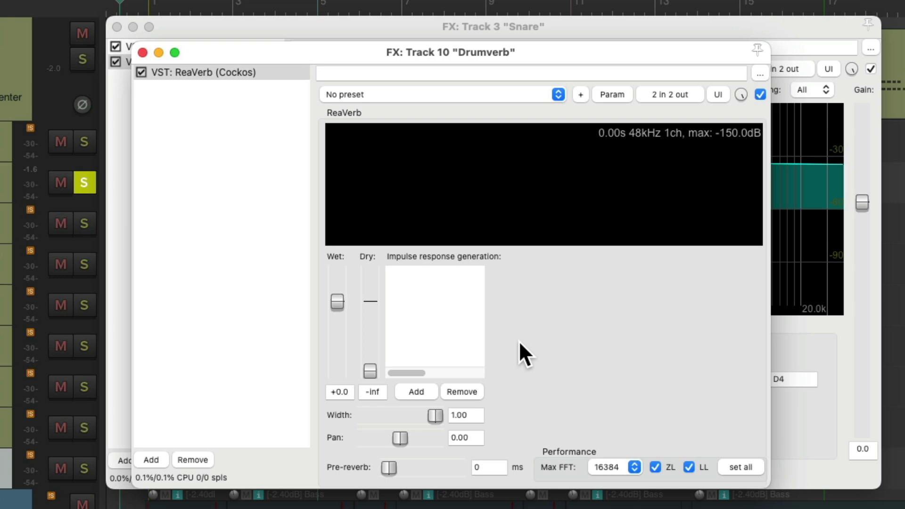
Step: Load the Small Plate.aif impulse response from the Lexicon 480L folder into the Drumverb's ReaVerb and close both effects windows
click(417, 391)
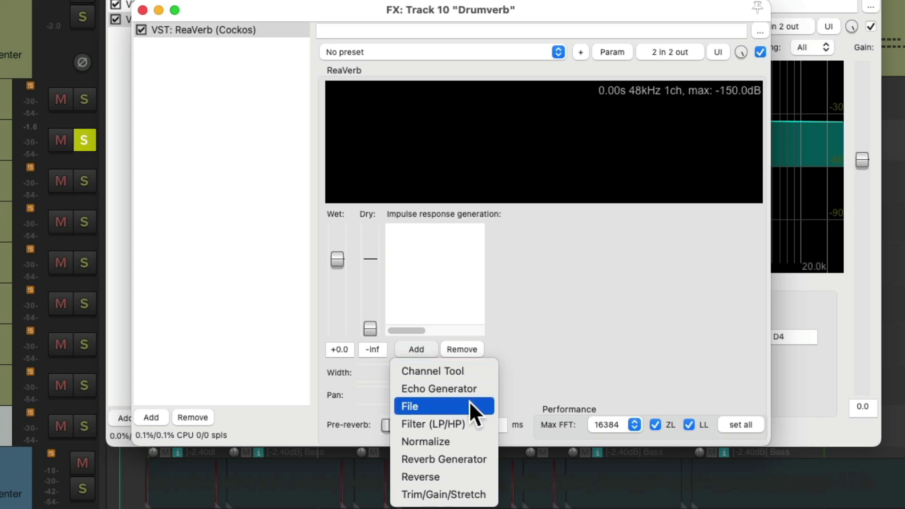
click(470, 404)
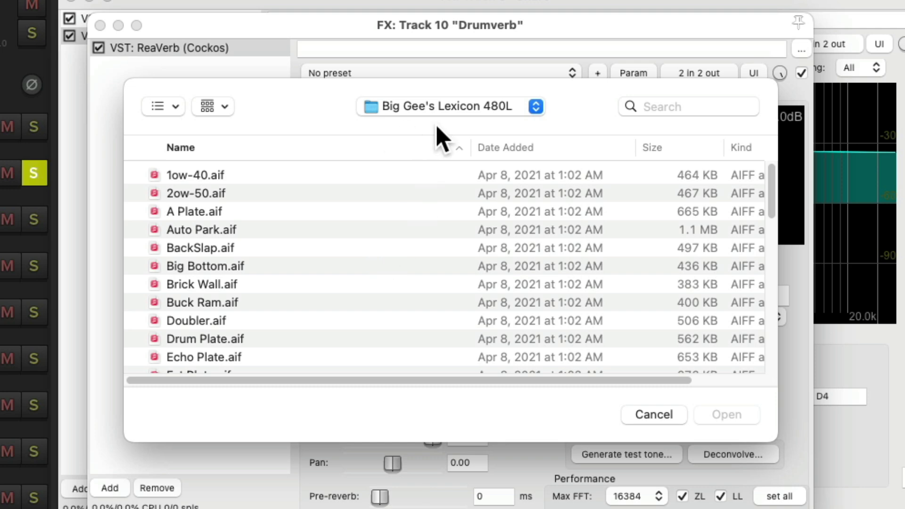
scroll(452, 252, down, 10)
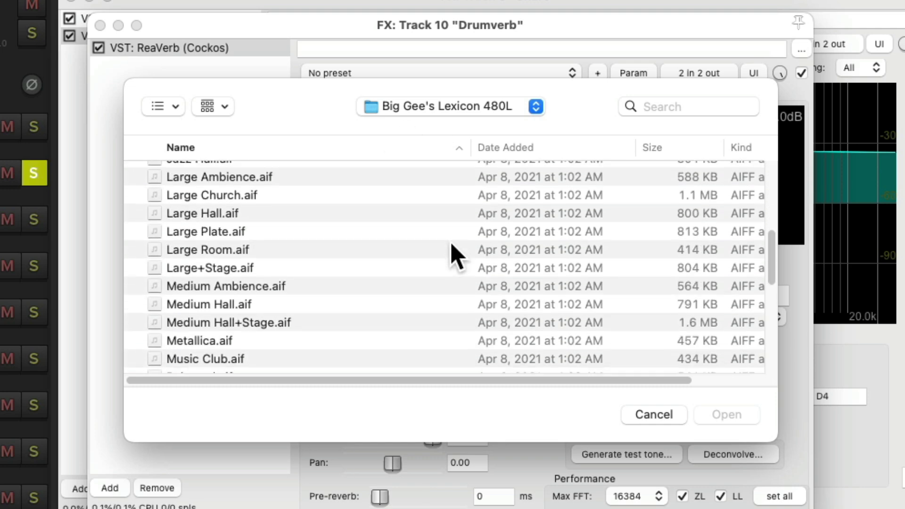
scroll(452, 244, down, 1)
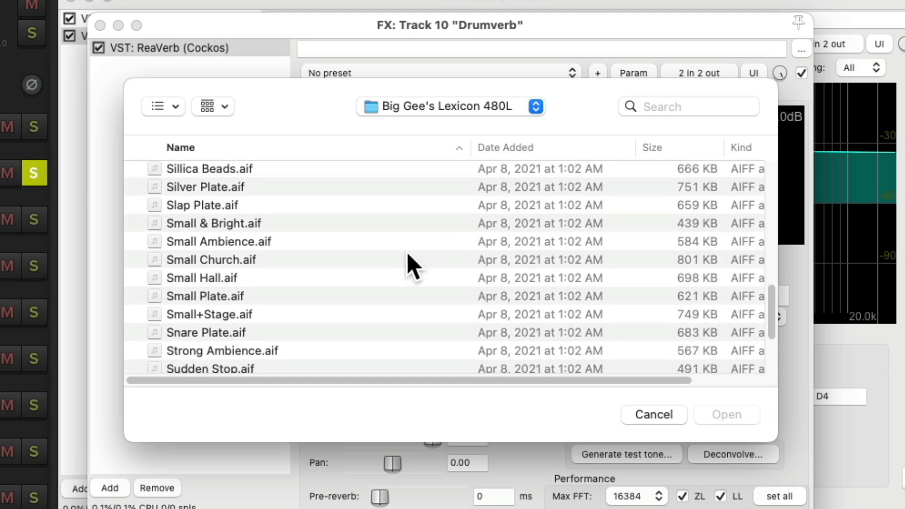
click(348, 297)
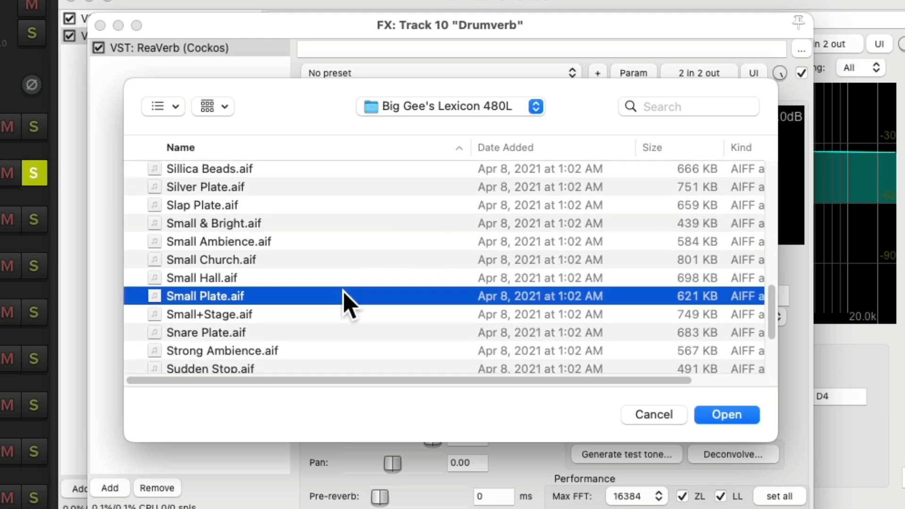
double_click(288, 296)
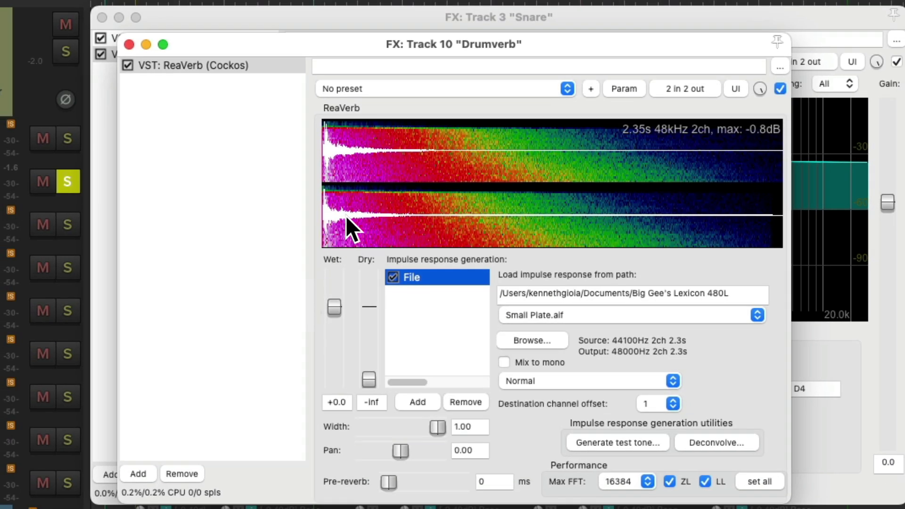
click(129, 45)
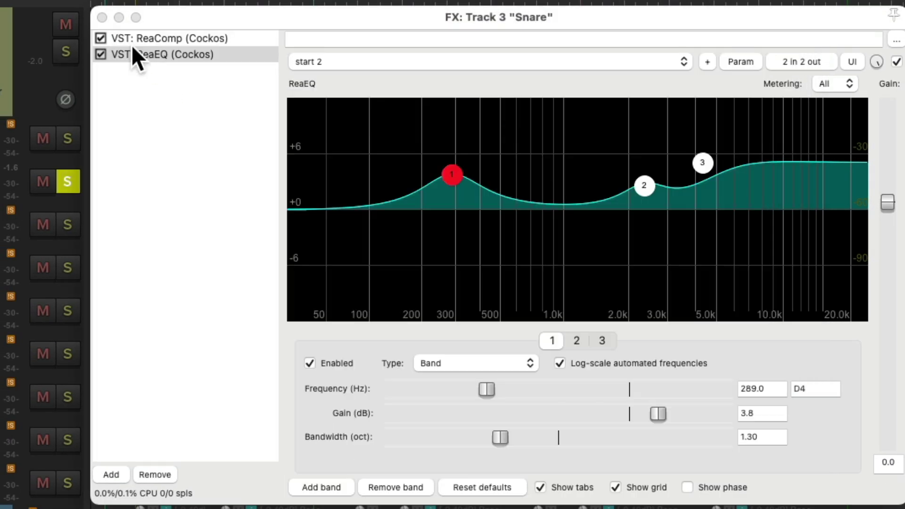
click(102, 17)
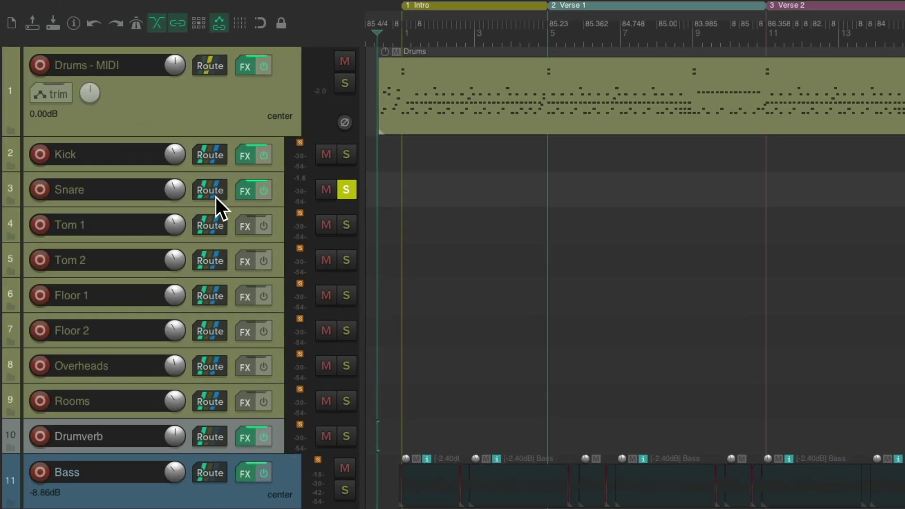
Step: Create a send from the Snare to the Drumverb track and set its level to -30.87 dB during playback
drag(216, 198, 281, 431)
drag(522, 169, 456, 174)
key(space)
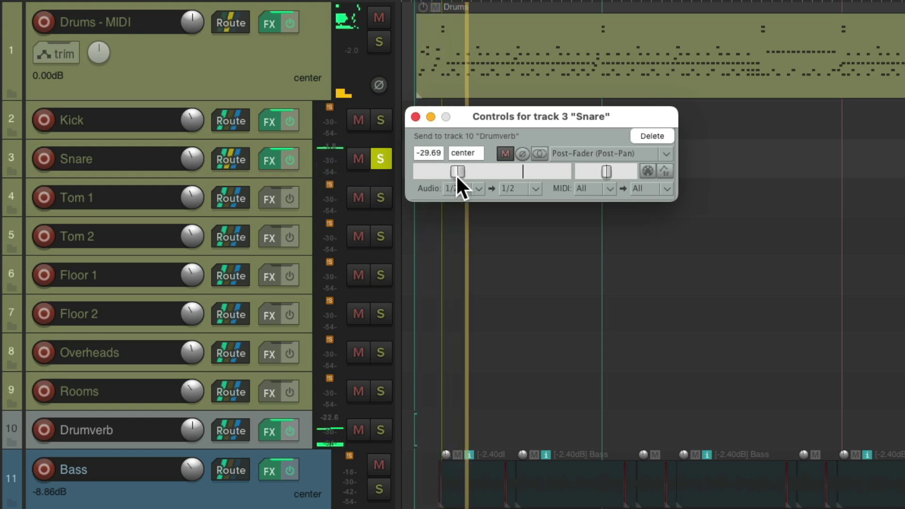
mouse_move(457, 172)
mouse_down()
mouse_move(438, 173)
mouse_move(457, 177)
mouse_up()
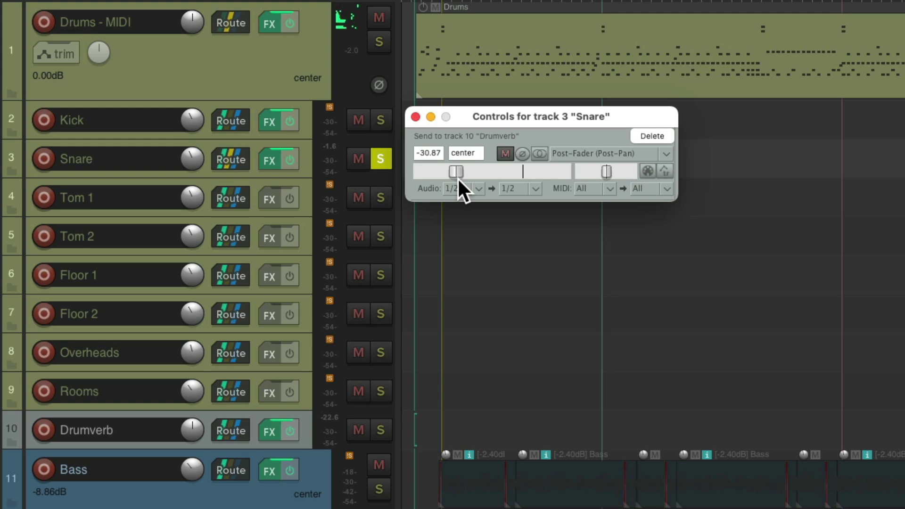
Step: Compare the snare with its Drumverb send muted and unmuted, and close the send controls
click(503, 154)
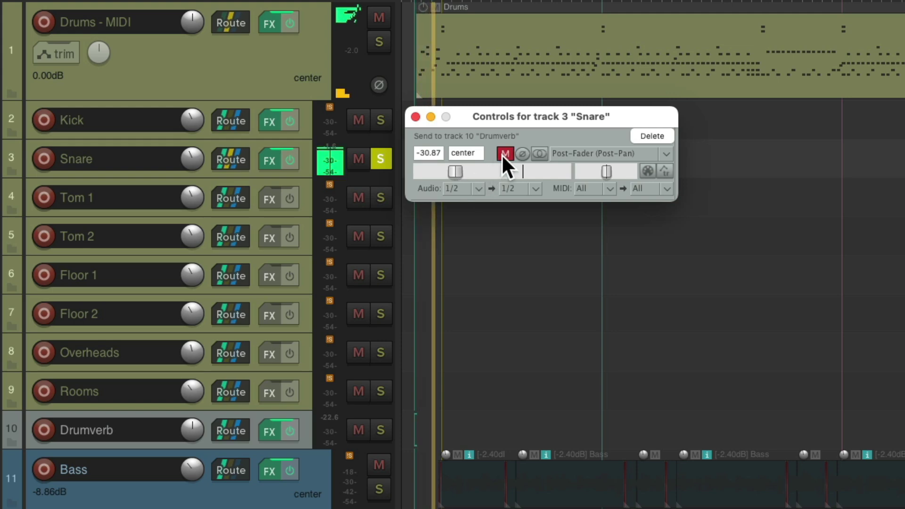
click(502, 154)
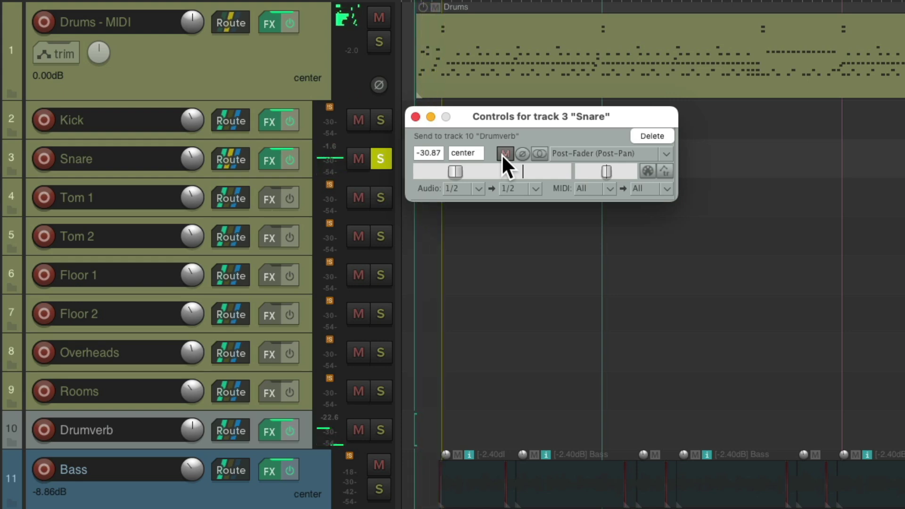
click(503, 154)
click(416, 118)
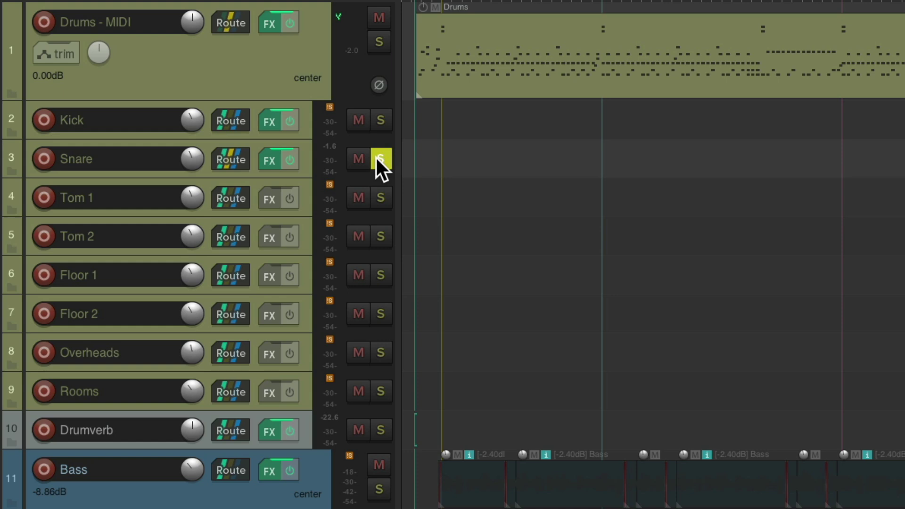
Step: With only the Kick soloed, send it to the Drumverb track at -40.77 dB and clear the solo
click(377, 158)
click(380, 121)
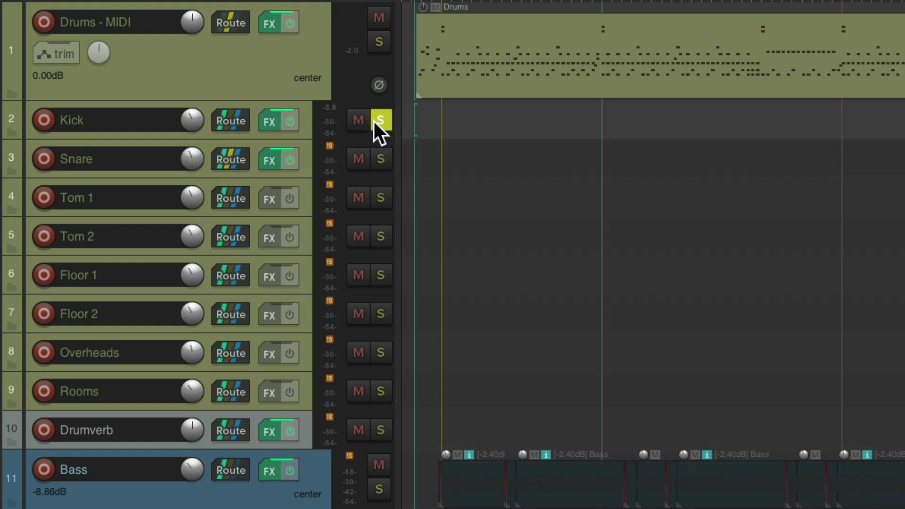
drag(353, 309, 318, 443)
drag(520, 166, 426, 174)
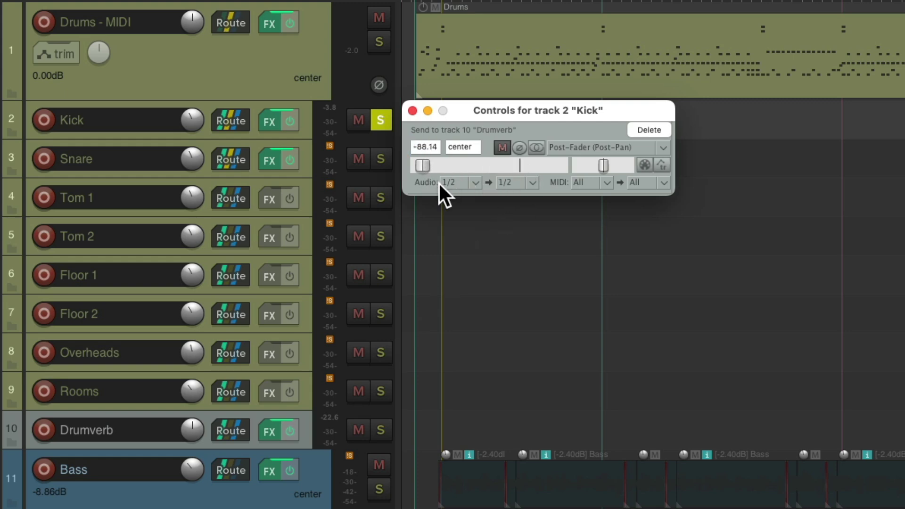
key(space)
drag(423, 169, 442, 171)
key(space)
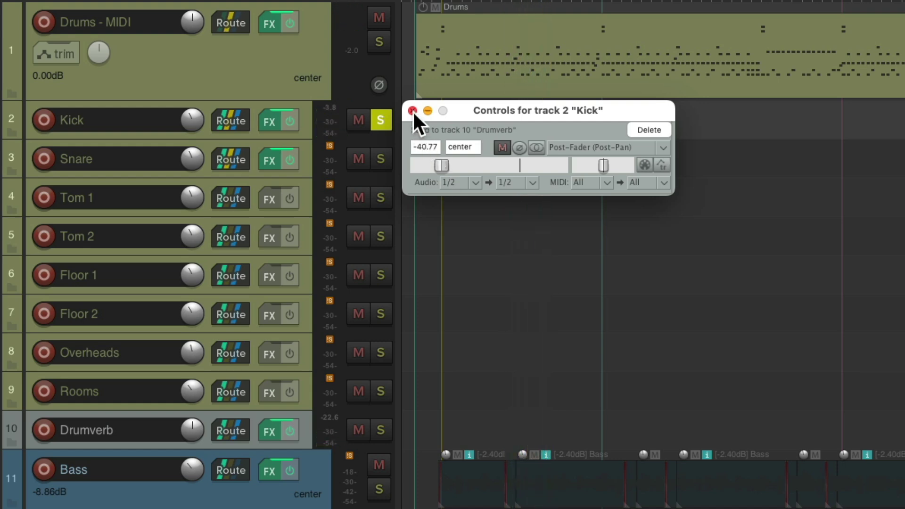
click(412, 110)
click(382, 120)
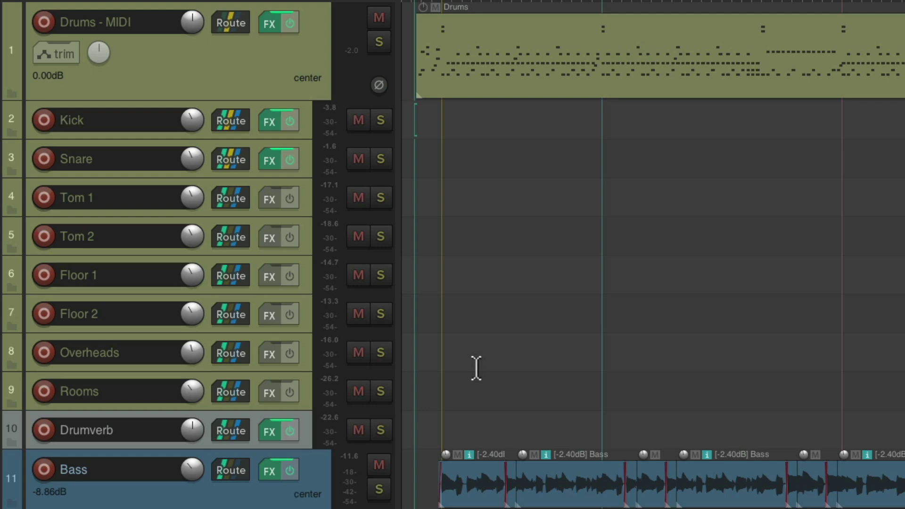
Step: Copy the Snare's Drumverb send to Tom 1, Tom 2, Floor 1, Floor 2, Overheads and Rooms in the mixer
key(super+m)
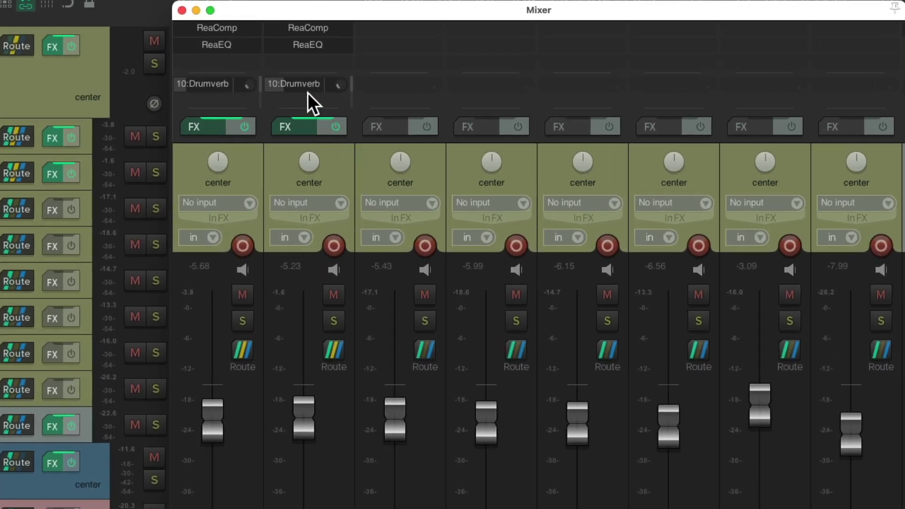
drag(300, 84, 836, 99)
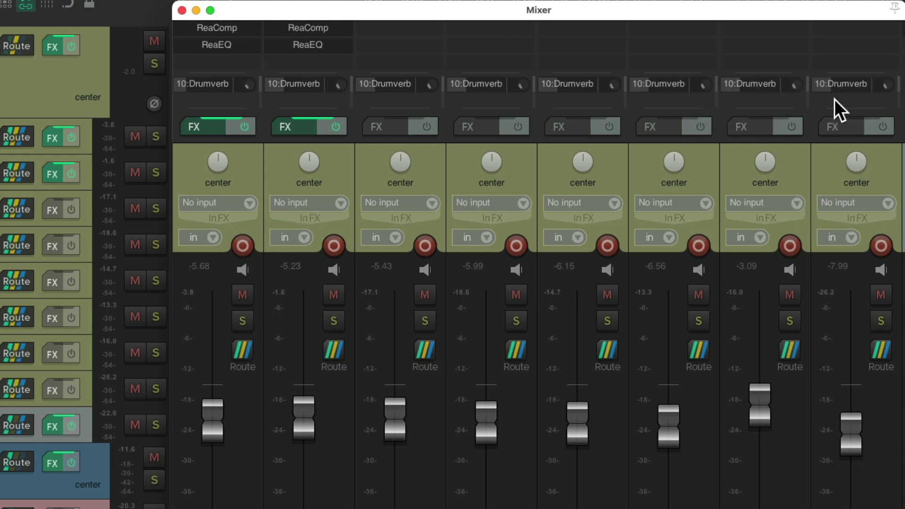
click(181, 10)
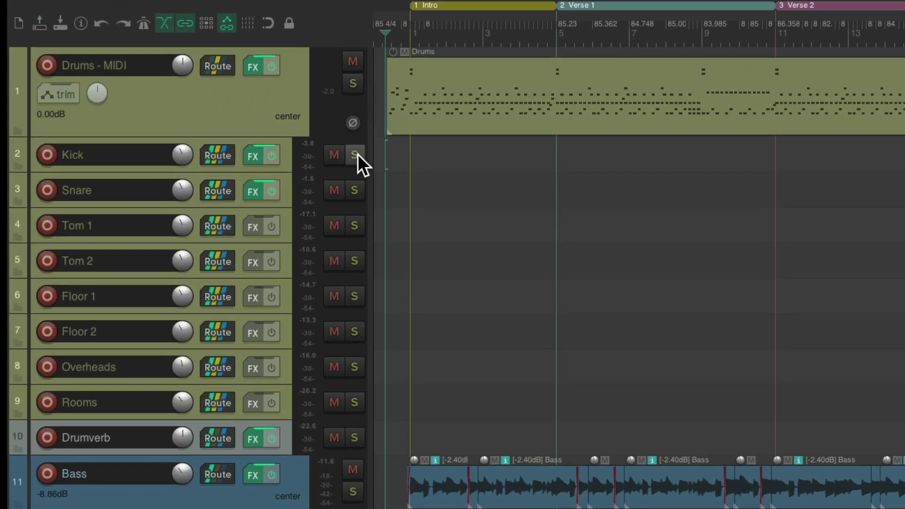
Step: Compare the soloed drum tracks with Drumverb active and muted, and play the full mix with the solos cleared
drag(355, 155, 354, 372)
key(space)
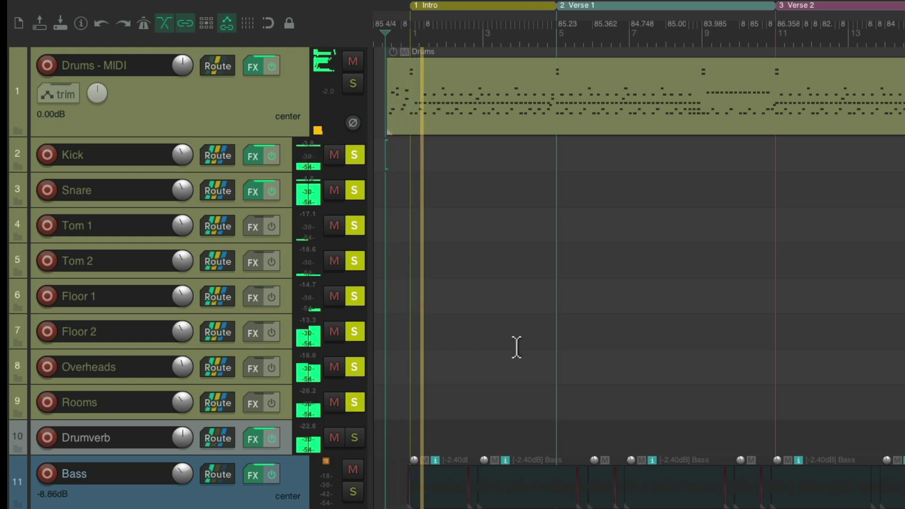
key(space)
click(334, 437)
key(space)
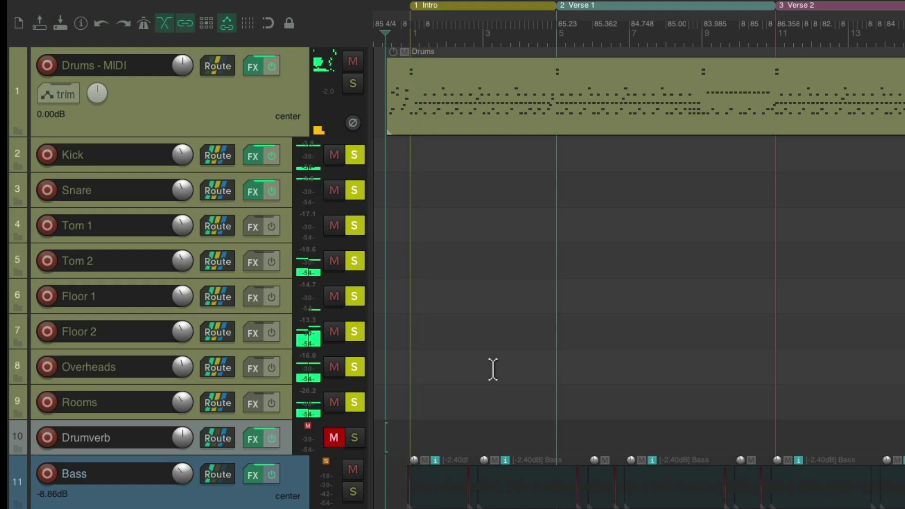
click(333, 438)
key(space)
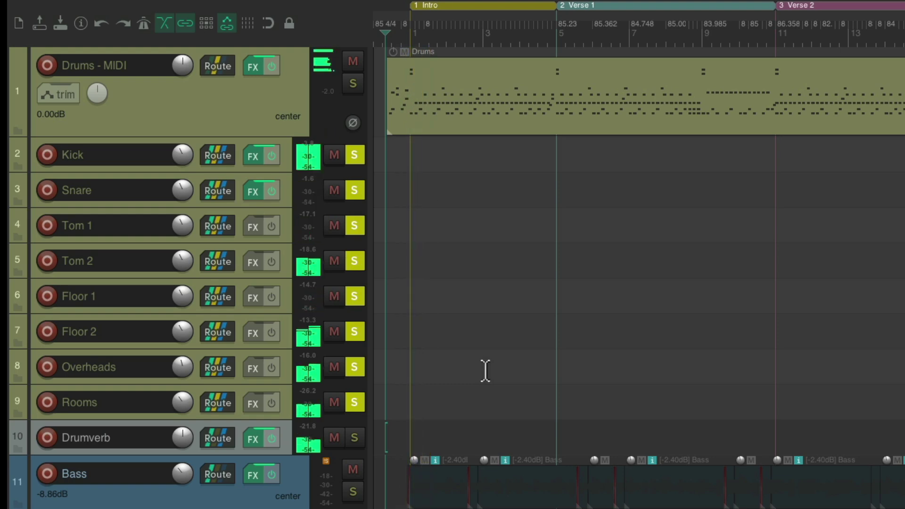
drag(358, 156, 357, 401)
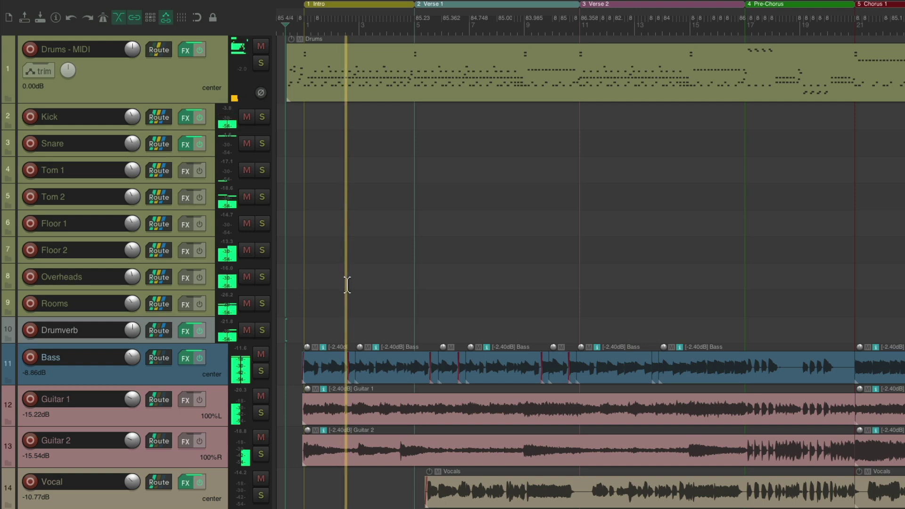
key(space)
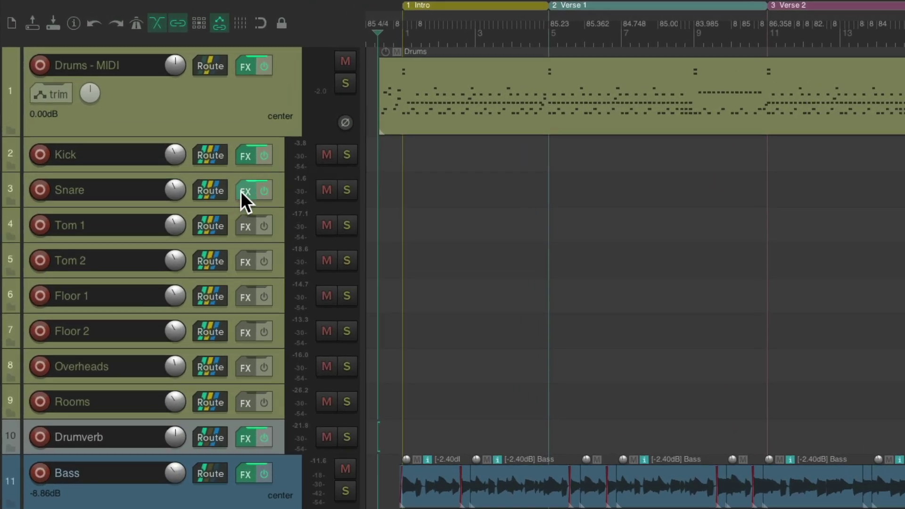
Step: Copy the Snare's effects chain to the Tom 1, Tom 2, Floor 1 and Floor 2 tracks
drag(242, 192, 255, 263)
drag(245, 303, 250, 332)
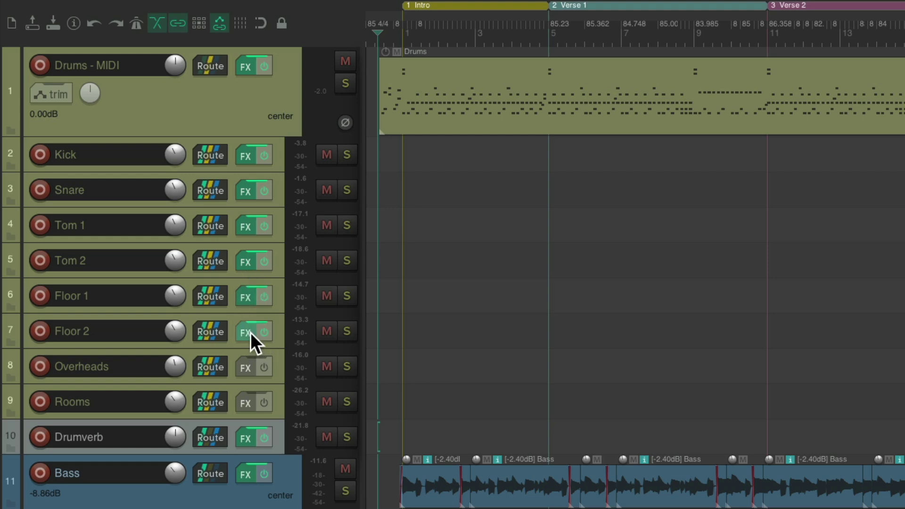
Step: Solo Floor 2, set its ReaComp threshold to -17.6 dB during playback, and compare the sound with and without the compressor
click(346, 331)
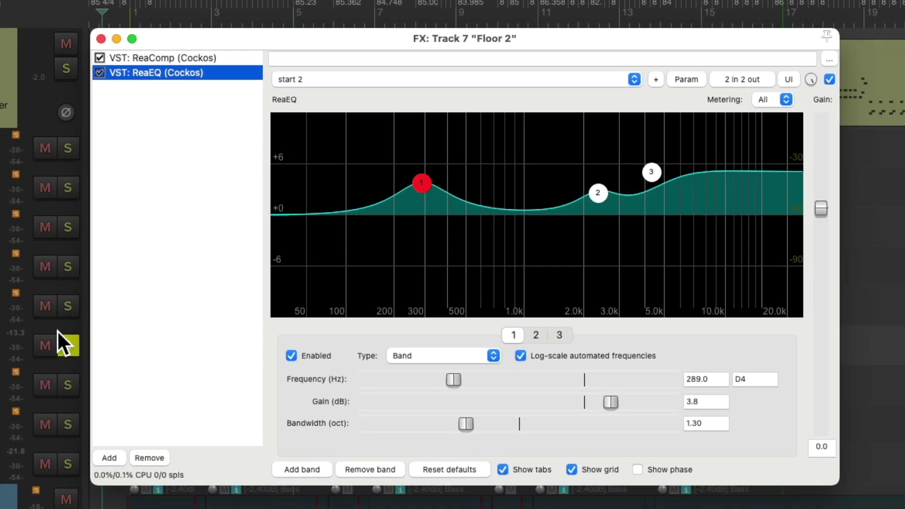
click(235, 59)
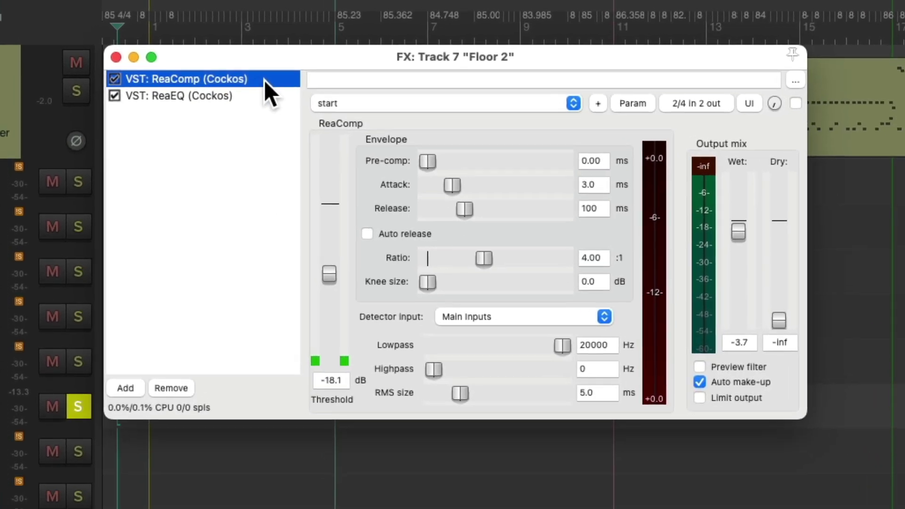
click(230, 74)
click(358, 81)
click(358, 81)
click(242, 57)
key(space)
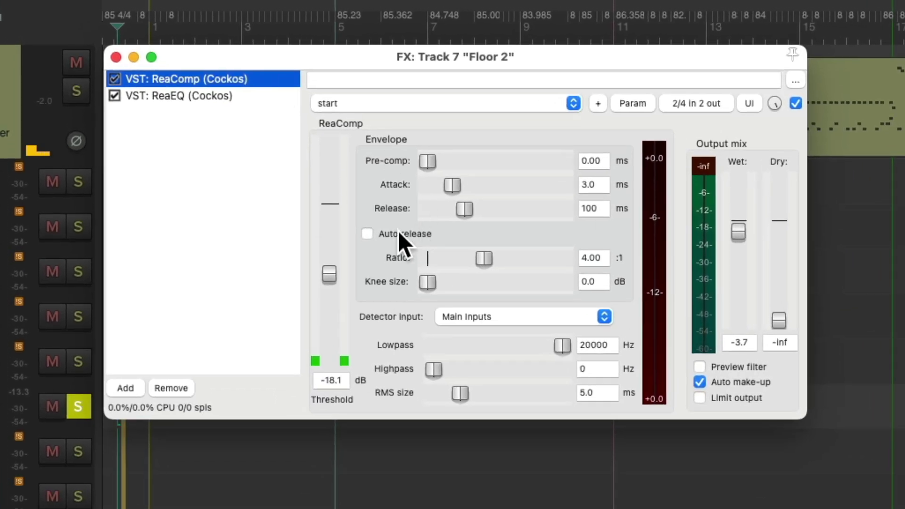
mouse_move(334, 270)
mouse_down()
mouse_move(327, 281)
mouse_move(331, 224)
mouse_move(329, 274)
mouse_up()
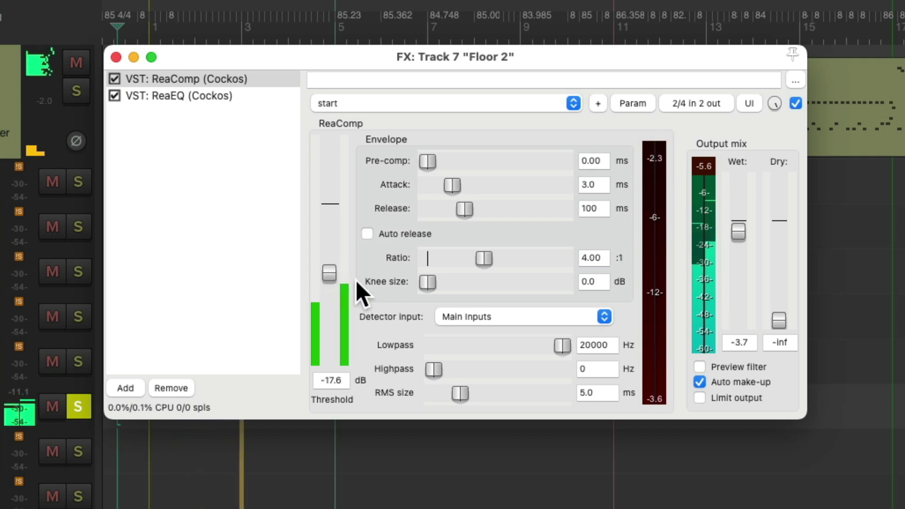
key(space)
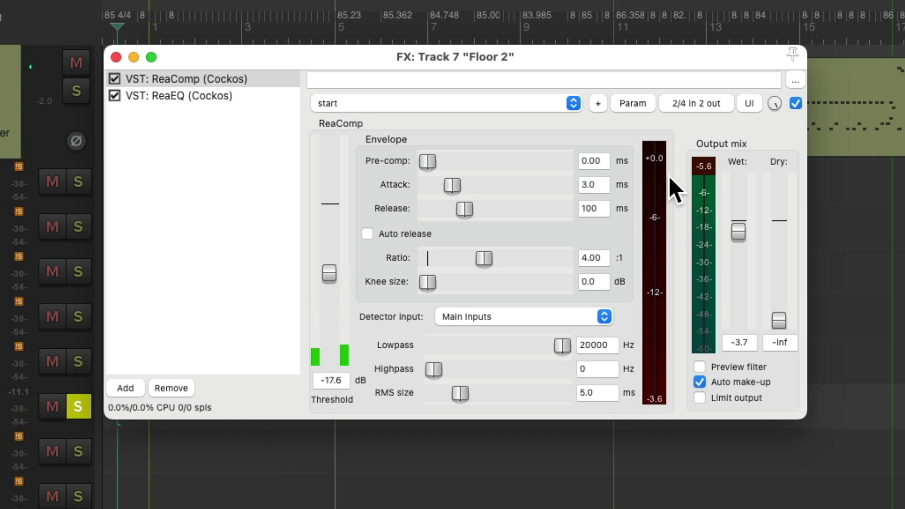
click(794, 104)
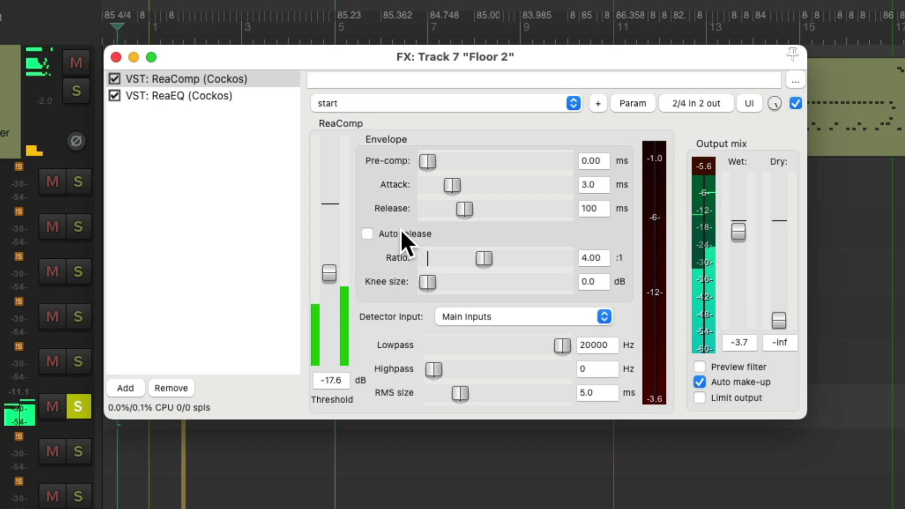
key(space)
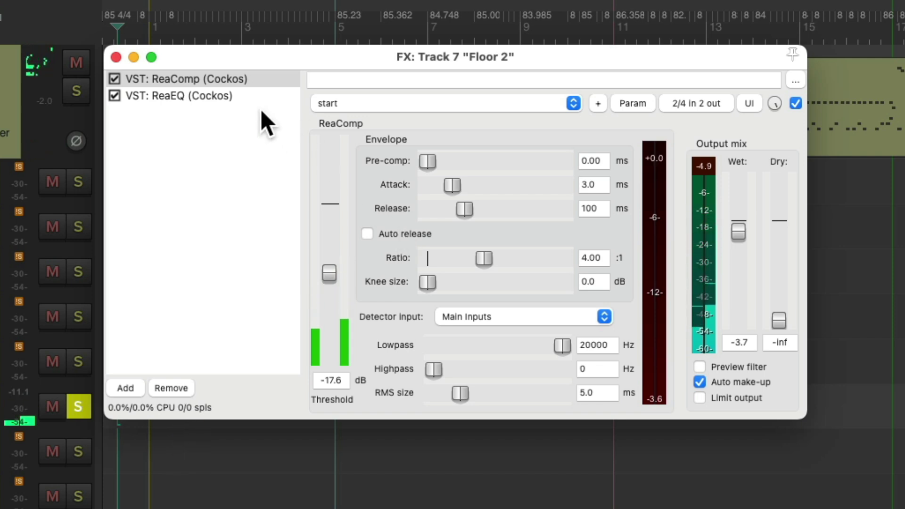
Step: Reset Floor 2's ReaEQ to its default bands and remove band 4
click(255, 98)
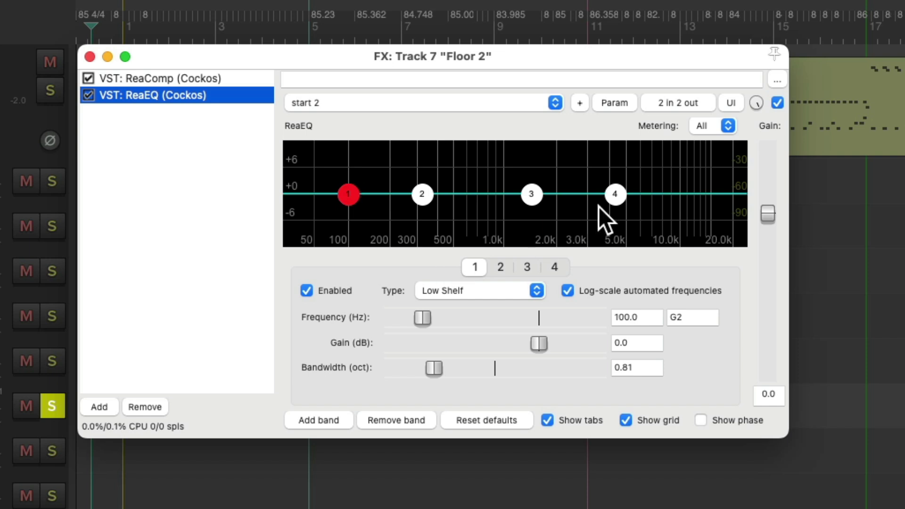
click(615, 194)
click(414, 420)
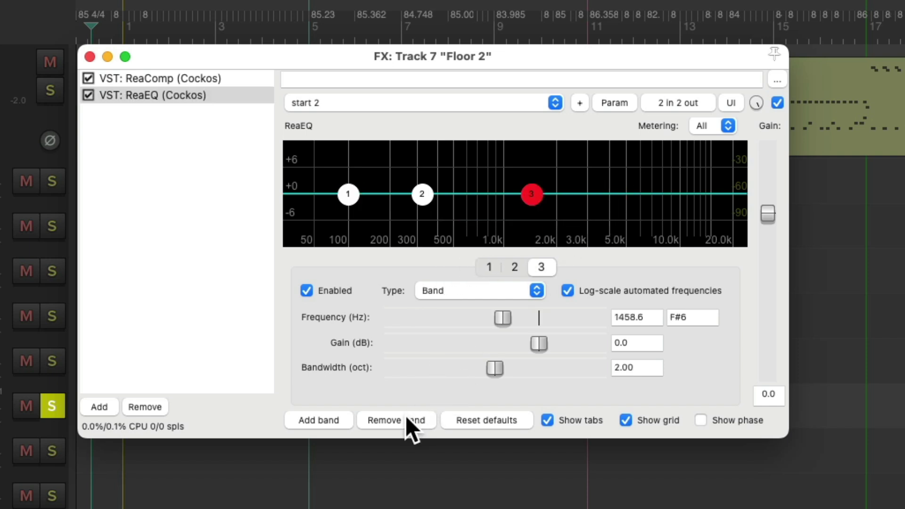
Step: Enlarge Floor 2's effects window, boost its ReaEQ low shelf 4.2 dB at 140.6 Hz, and compare the sound with that band off
drag(781, 430, 882, 508)
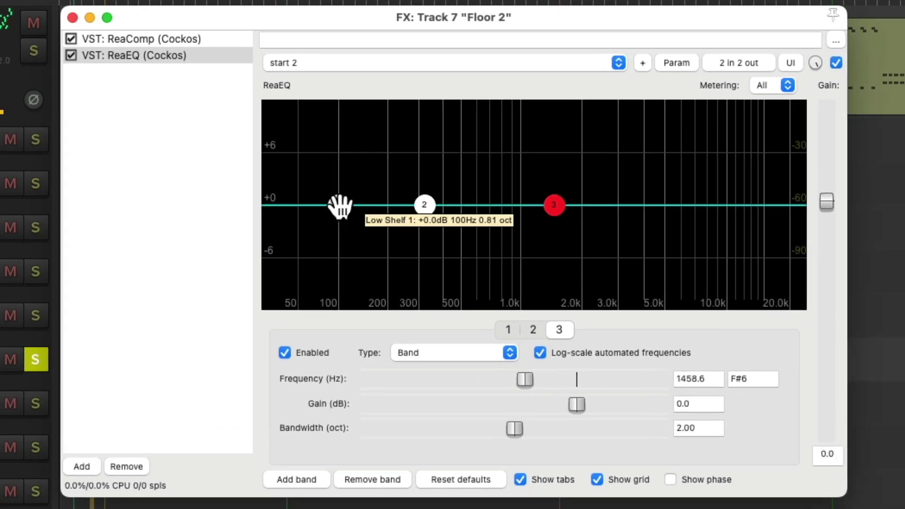
mouse_move(339, 206)
mouse_down()
mouse_move(369, 187)
mouse_move(365, 135)
mouse_move(366, 215)
mouse_move(363, 170)
mouse_up()
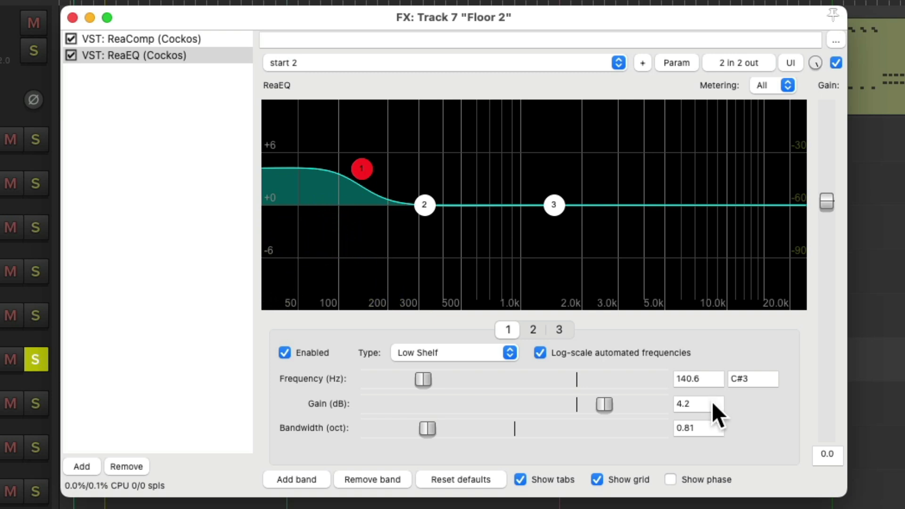
double_click(363, 168)
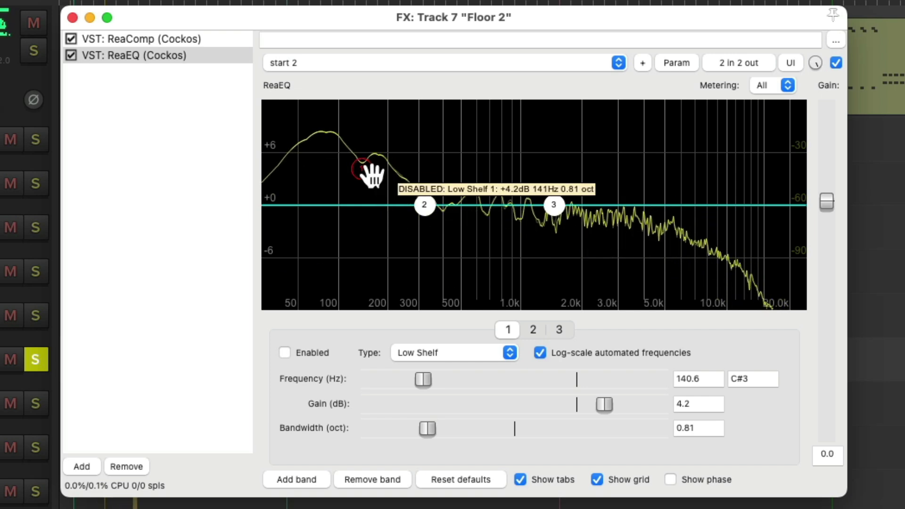
double_click(363, 168)
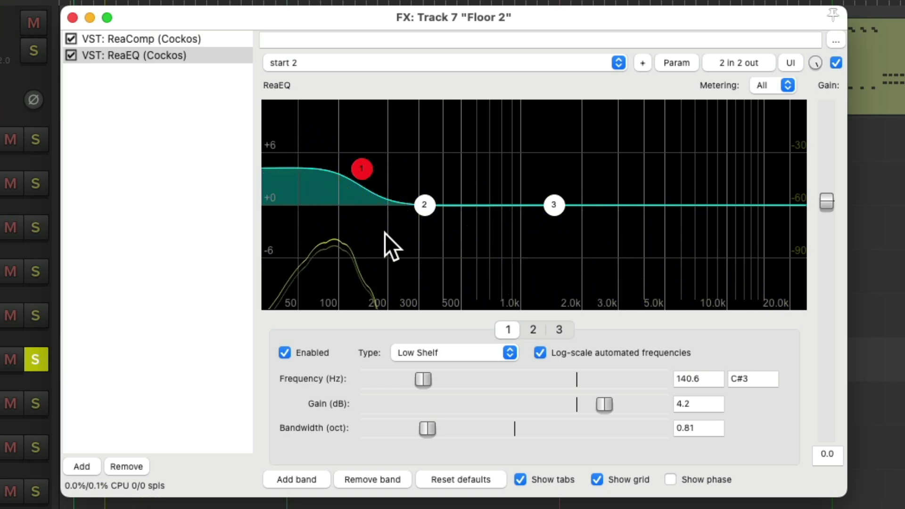
Step: On Floor 2's ReaEQ, cut band 2 by 2.0 dB at 414.9 Hz and boost band 3 by 2.2 dB at 1771.4 Hz, 0.90 octaves wide
mouse_move(425, 204)
mouse_down()
mouse_move(426, 241)
mouse_move(434, 240)
mouse_move(372, 255)
mouse_move(427, 228)
mouse_move(427, 255)
mouse_move(442, 252)
mouse_move(440, 290)
mouse_move(445, 207)
mouse_move(445, 221)
mouse_up()
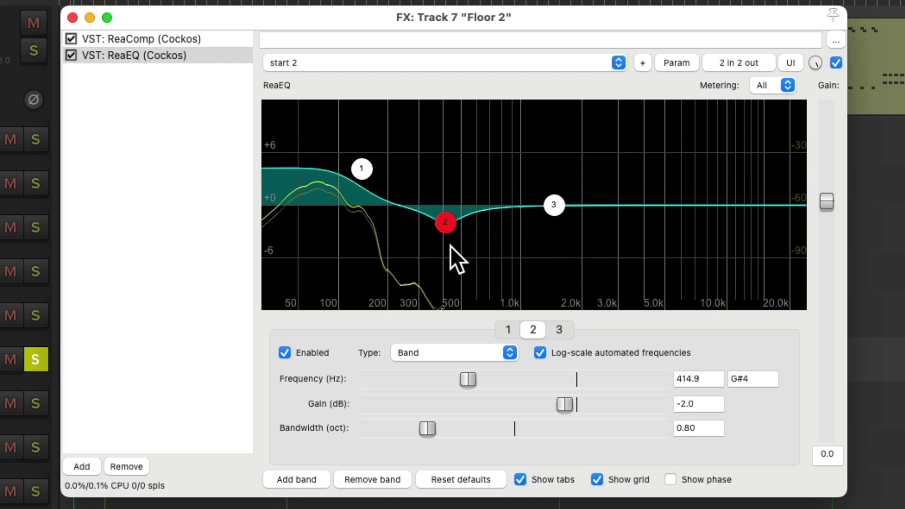
drag(545, 206, 567, 195)
scroll(546, 154, down, 8)
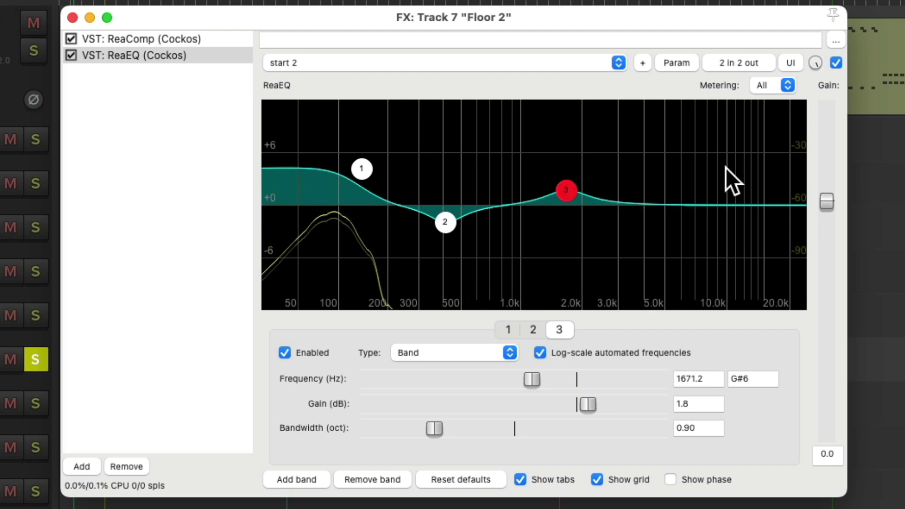
click(836, 63)
mouse_move(567, 194)
mouse_down()
mouse_move(571, 161)
mouse_move(571, 190)
mouse_up()
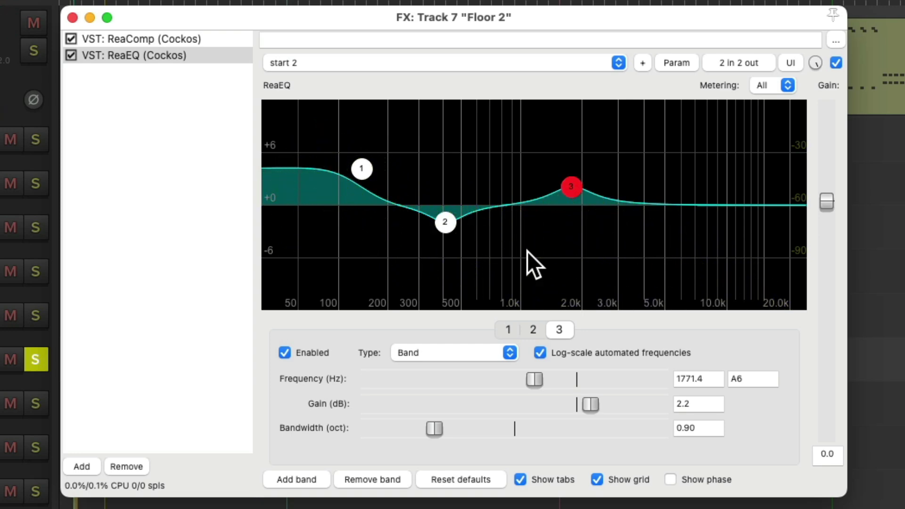
click(71, 18)
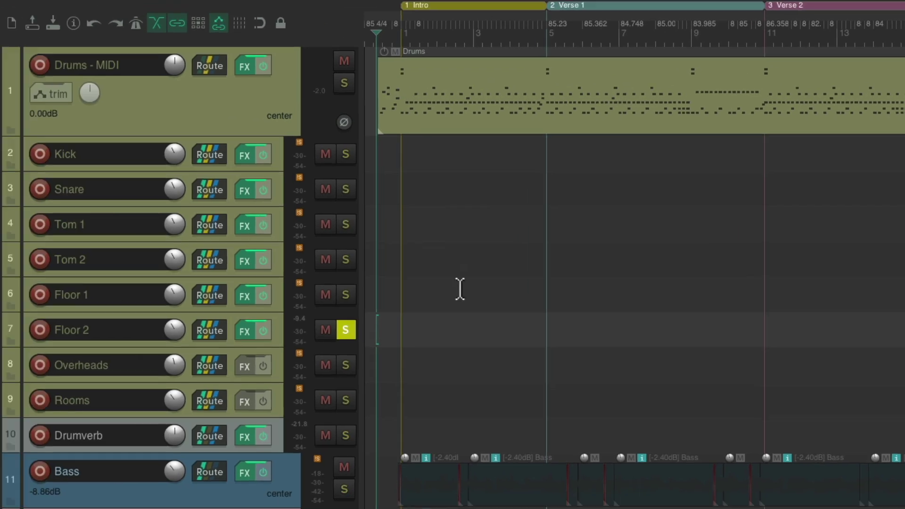
Step: Solo Tom 1 in place of Floor 2 and reset Tom 1's ReaEQ to its default bands
click(346, 330)
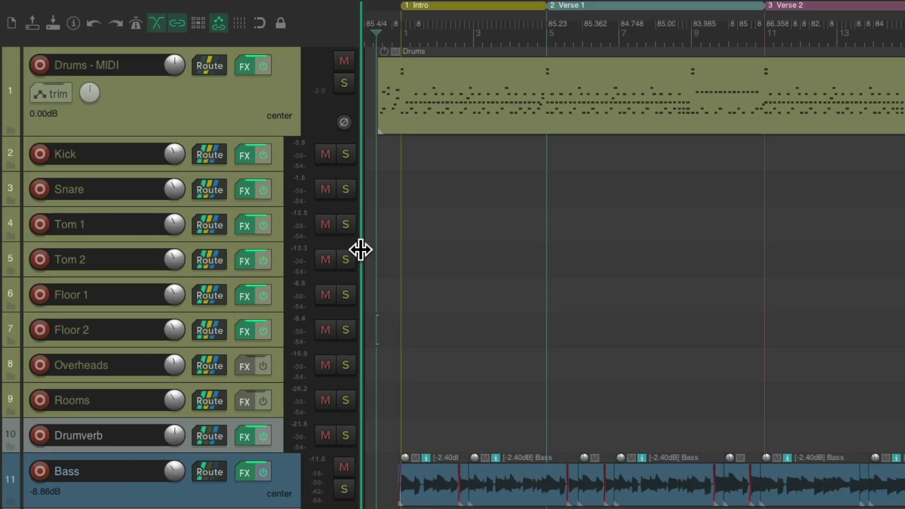
click(346, 225)
click(244, 228)
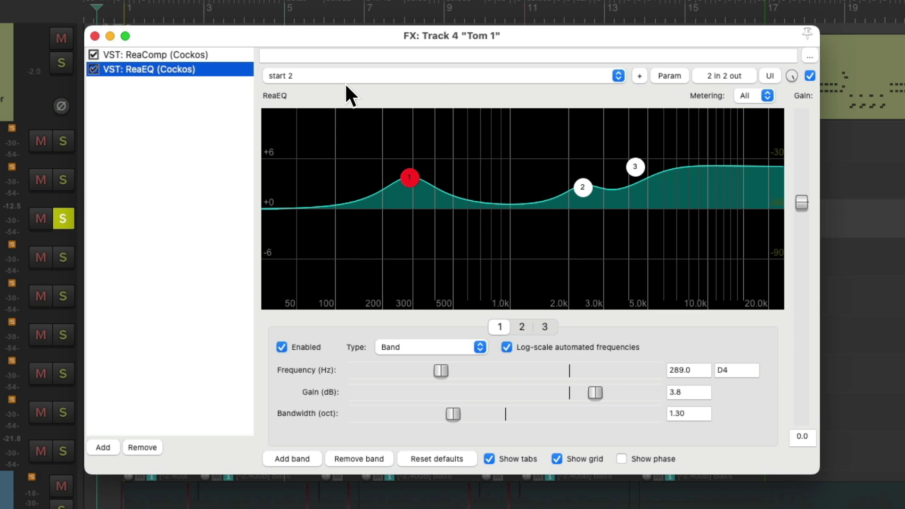
click(352, 79)
click(352, 79)
Step: Set Tom 1's ReaComp threshold to -17.0 dB during playback
click(208, 54)
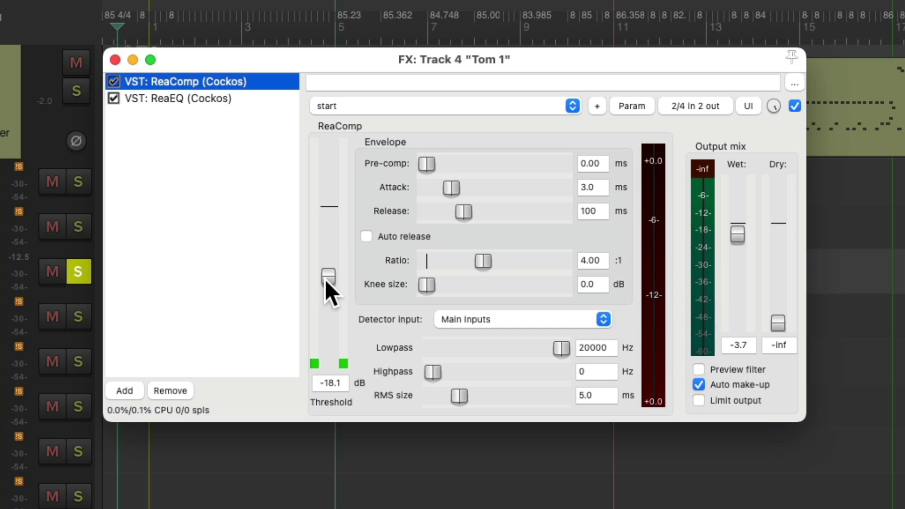
key(space)
drag(324, 280, 325, 275)
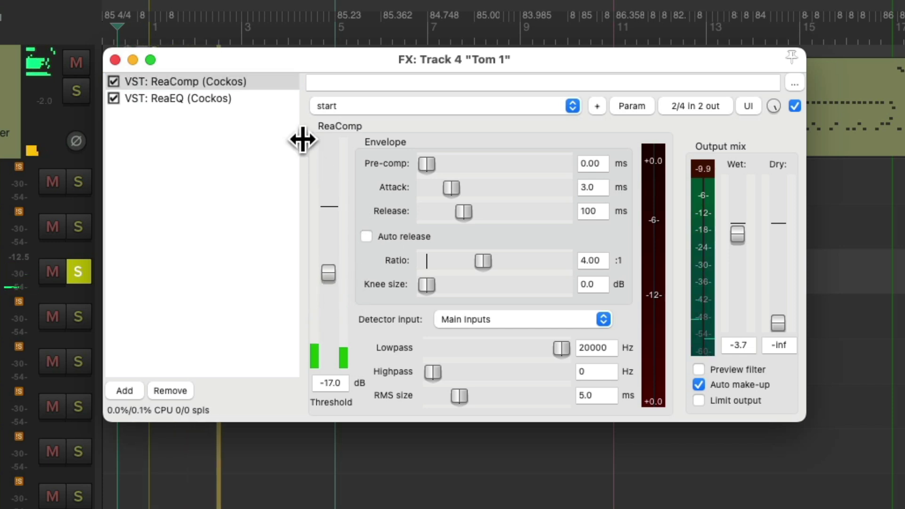
Step: Remove band 4 from Tom 1's ReaEQ and enlarge the effects window
click(260, 100)
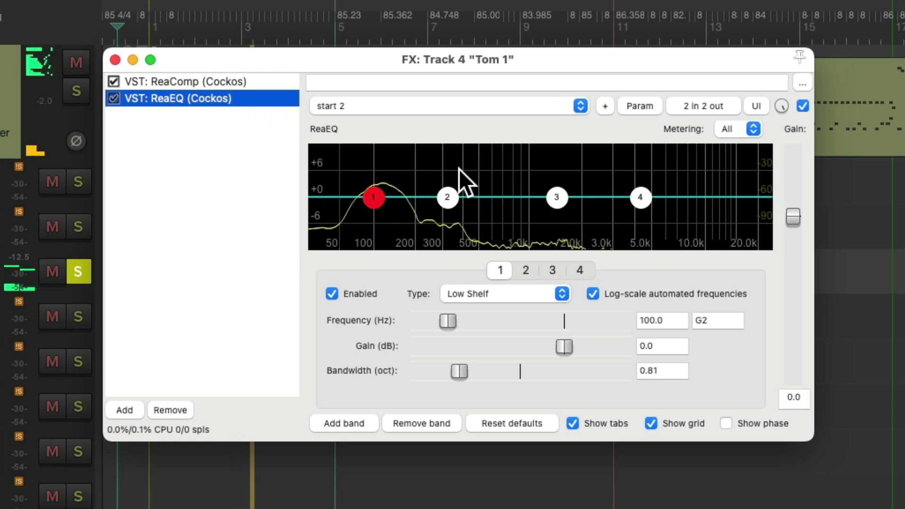
click(640, 197)
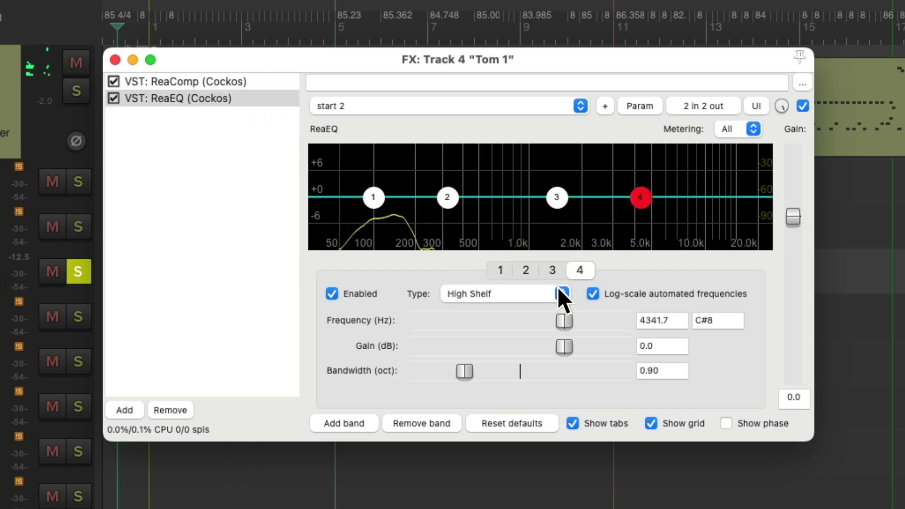
click(444, 425)
drag(810, 446, 829, 504)
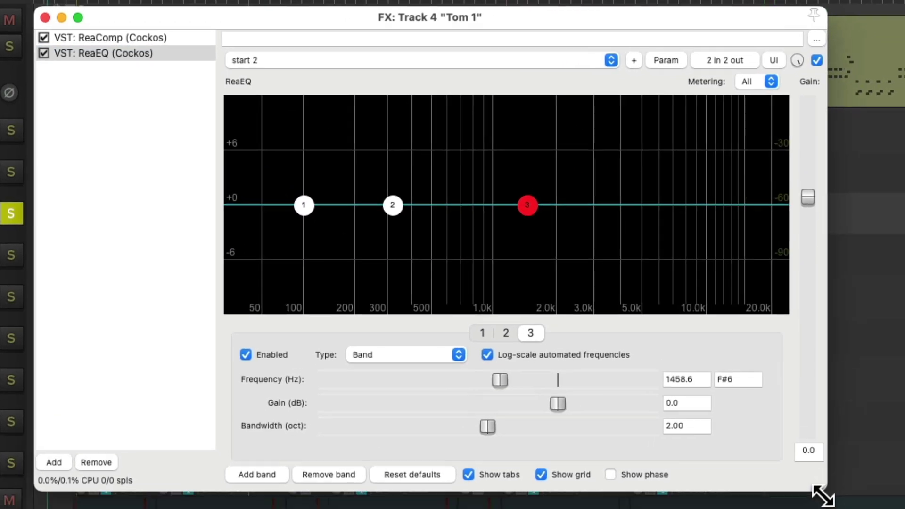
Step: On Tom 1's ReaEQ, cut band 2 at about 800 Hz and boost band 3 by 2.9 dB at 2050 Hz, narrowing band 2's bandwidth
drag(393, 209, 470, 233)
scroll(429, 245, down, 6)
scroll(433, 242, down, 1)
drag(530, 209, 568, 185)
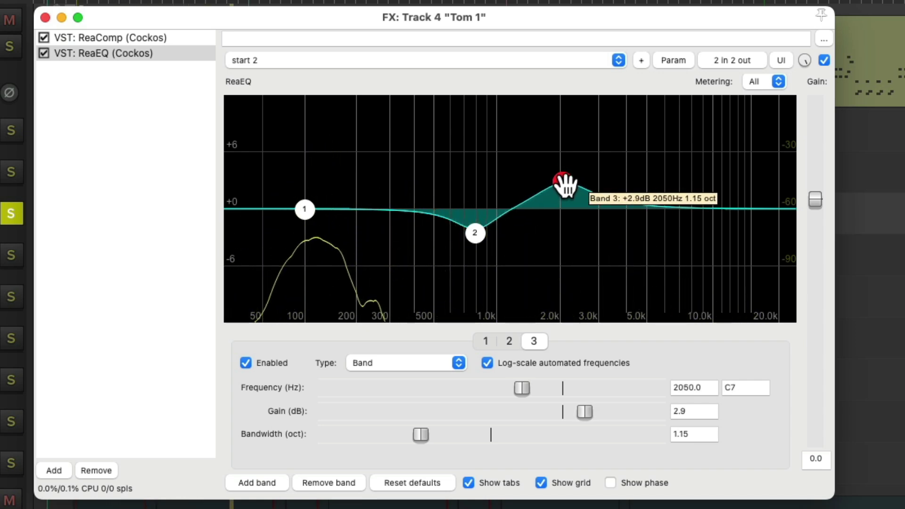
Step: Boost Tom 1's low shelf by 3.0 dB at 164.1 Hz and compare the sound with ReaEQ bypassed
mouse_move(305, 208)
mouse_down()
mouse_move(340, 191)
mouse_move(343, 169)
mouse_move(340, 183)
mouse_up()
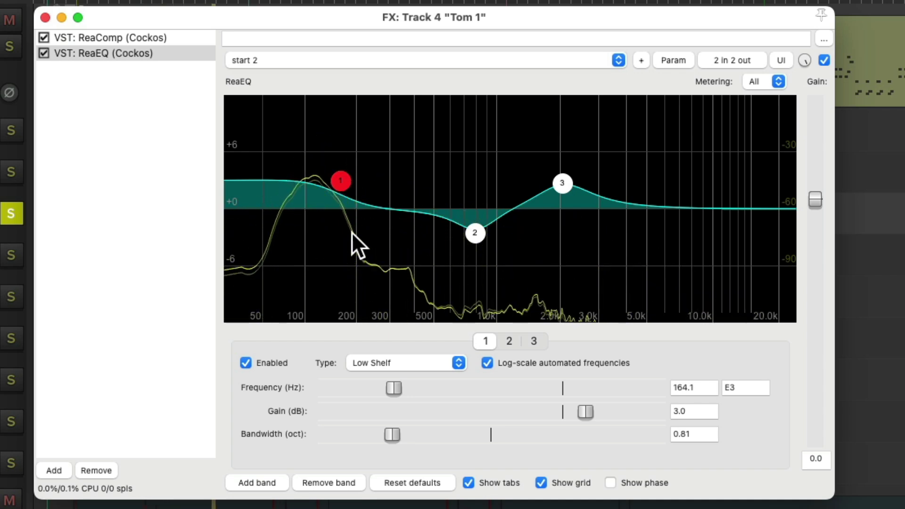
click(824, 60)
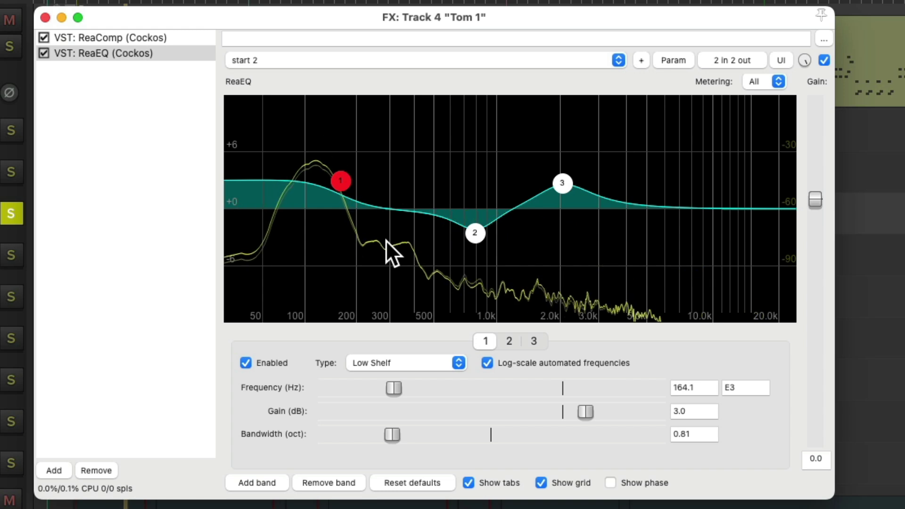
click(45, 17)
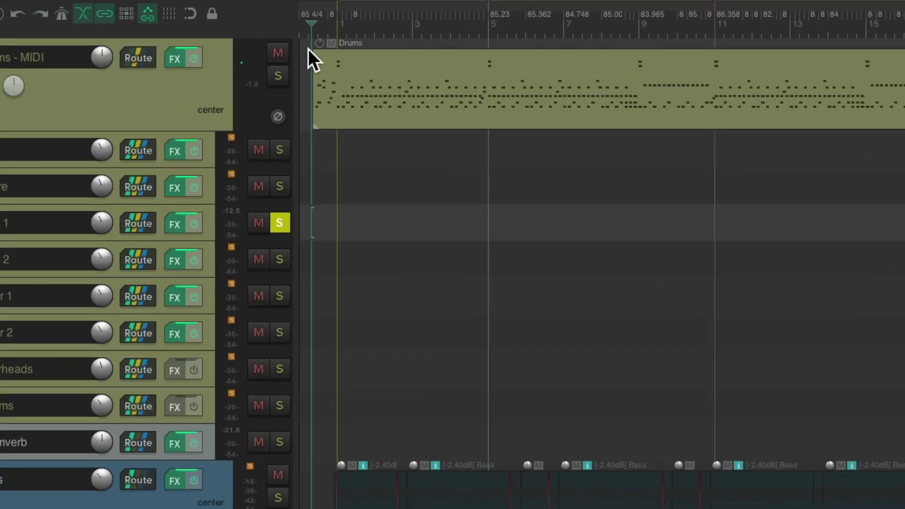
Step: Clear the Tom 1 solo and copy its effects chain to the Tom 2 and Floor 1 tracks
click(353, 228)
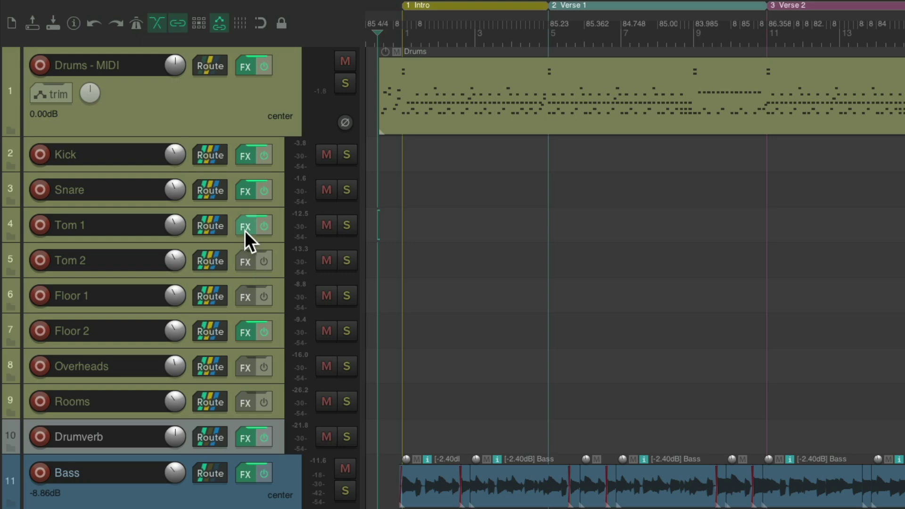
click(257, 264)
drag(245, 261, 255, 294)
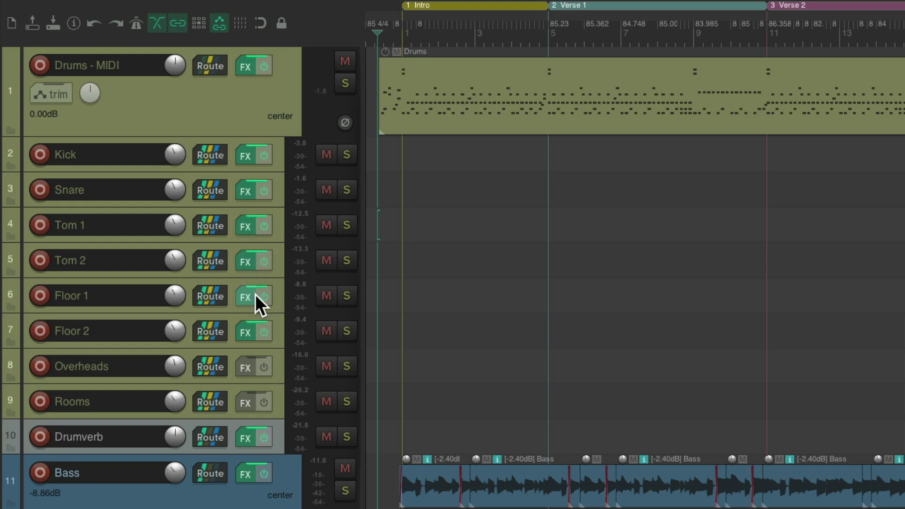
Step: Solo Tom 2 and bring the gains of its three ReaEQ bands close to 0 dB
click(341, 261)
click(248, 259)
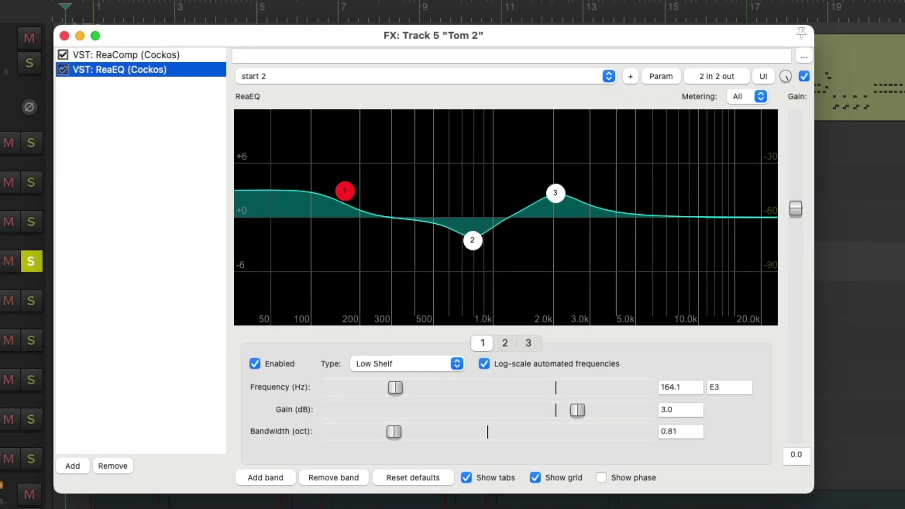
drag(328, 185, 343, 206)
drag(472, 240, 472, 222)
drag(555, 193, 552, 223)
Step: Lower Tom 2's ReaComp threshold to -25.8 dB during playback
click(158, 54)
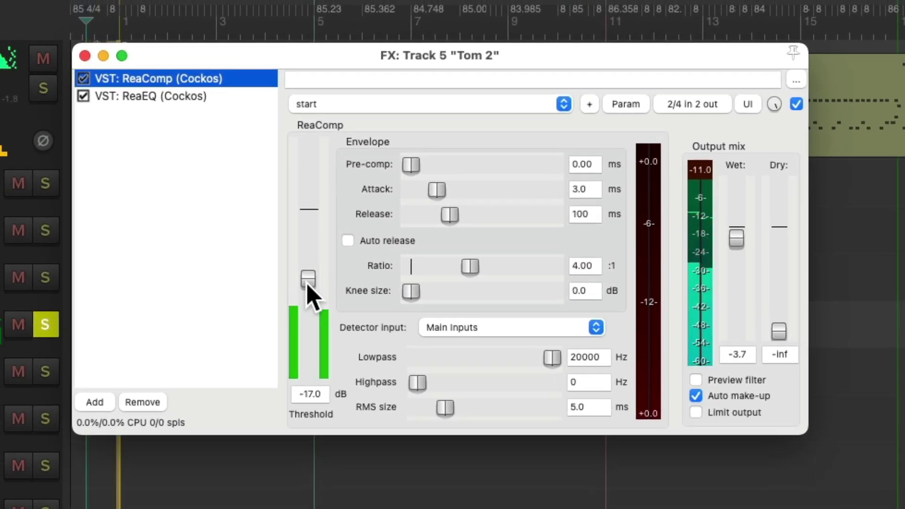
click(307, 284)
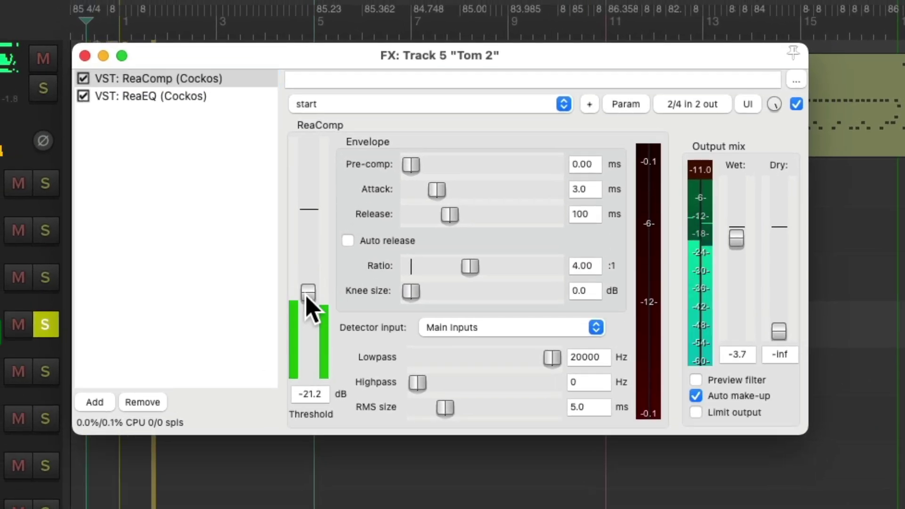
drag(304, 301, 304, 309)
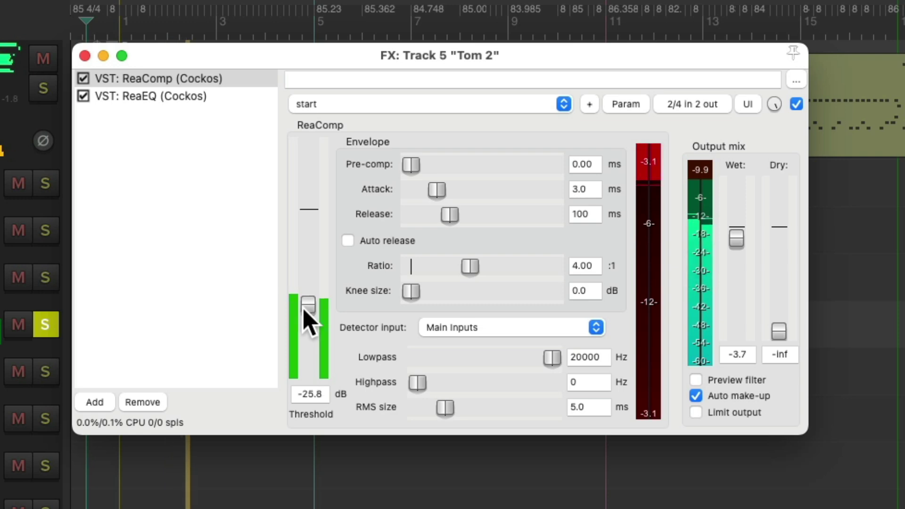
Step: On Tom 2's ReaEQ, boost the low shelf about 3 dB just below 200 Hz and cut band 2 by 2.1 dB at 844.2 Hz
click(238, 100)
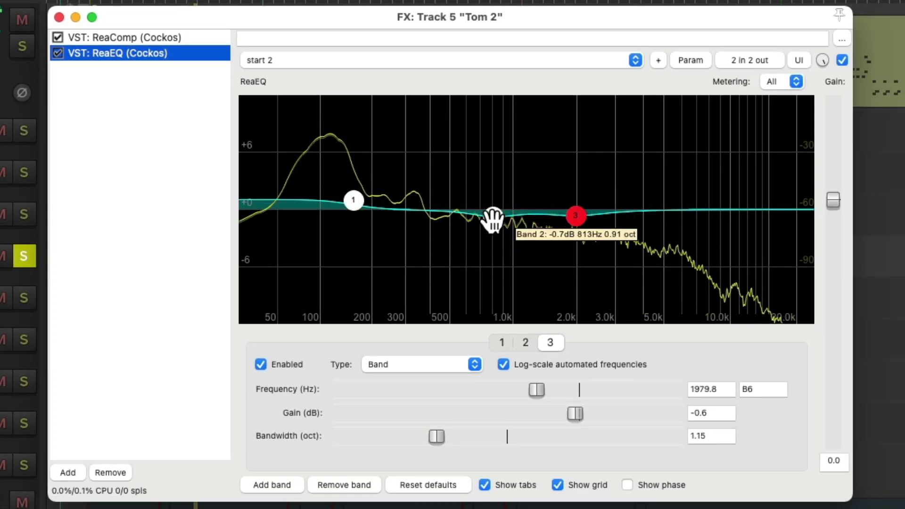
drag(568, 279, 530, 294)
drag(456, 230, 443, 231)
mouse_move(353, 200)
mouse_down()
mouse_move(350, 166)
mouse_move(365, 179)
mouse_up()
drag(441, 233, 498, 231)
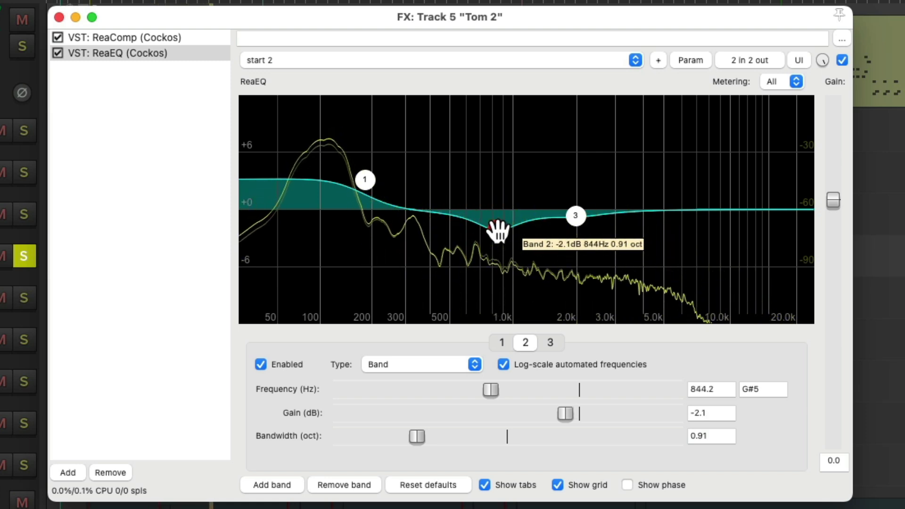
Step: Boost Tom 2's ReaEQ band 3 by 1.7 dB at 2591.7 Hz and compare the sound with the EQ bypassed
drag(575, 215, 605, 197)
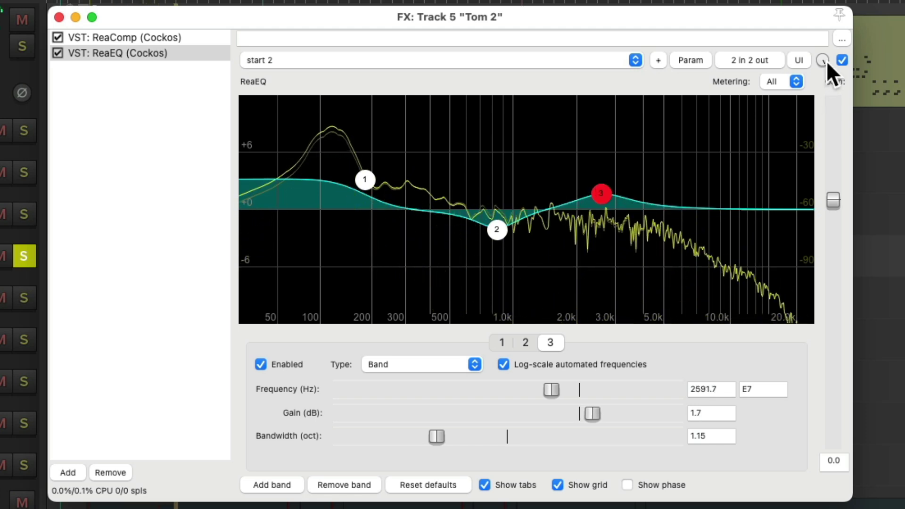
click(842, 60)
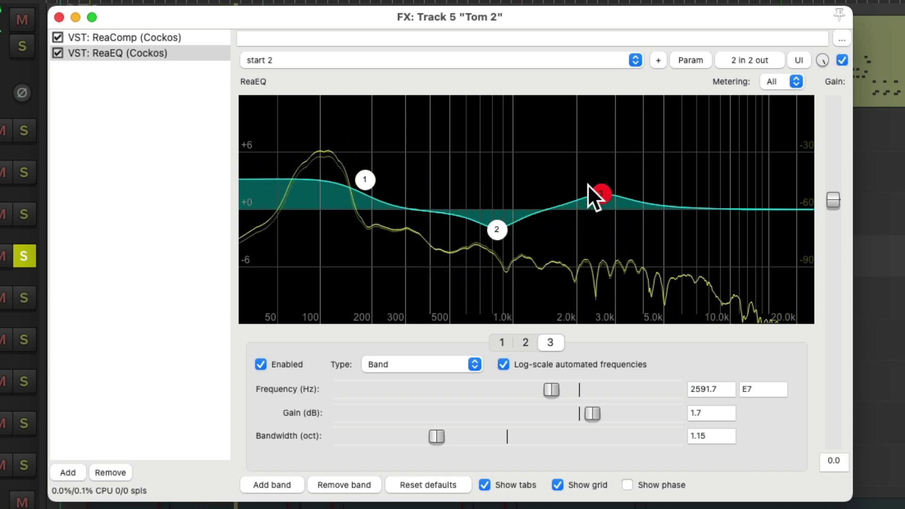
click(59, 17)
Step: Solo Floor 1 in place of Tom 2 and flatten its three ReaEQ bands to 0 dB
click(325, 260)
click(325, 296)
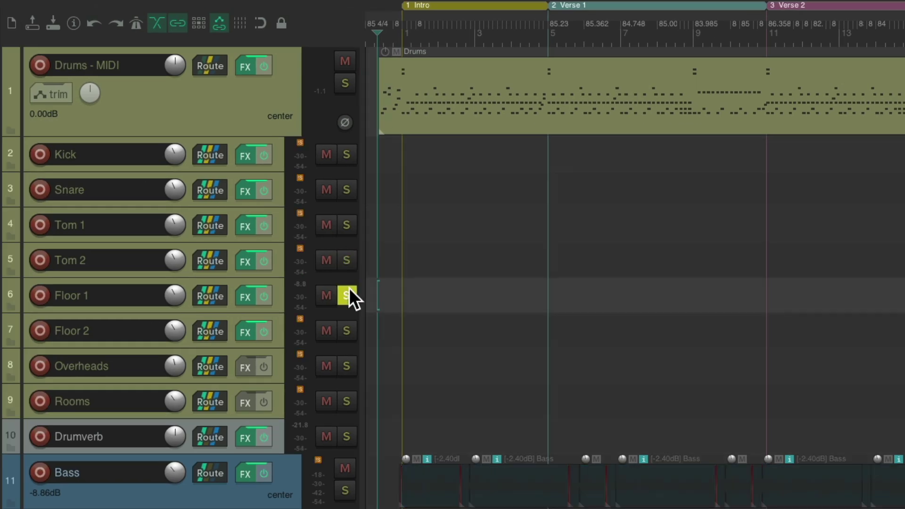
click(244, 296)
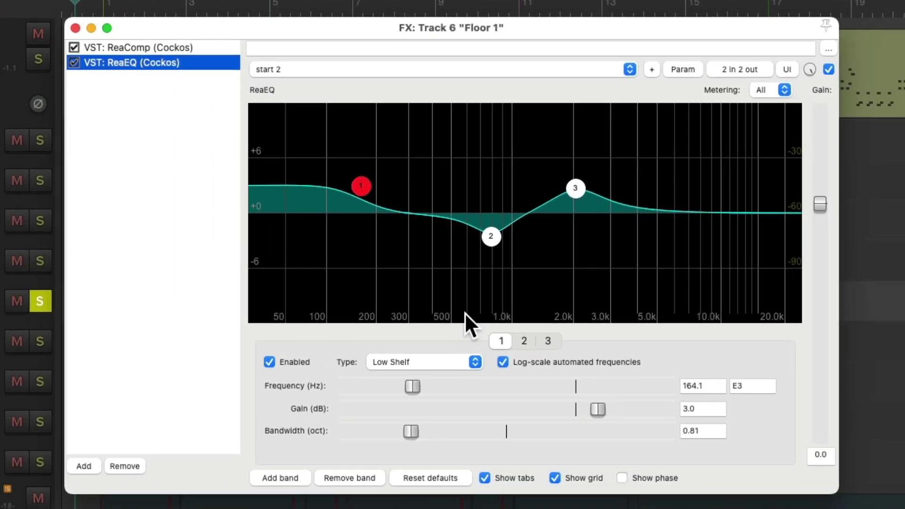
drag(493, 241, 494, 216)
drag(360, 186, 358, 212)
drag(574, 189, 578, 212)
Step: Set Floor 1's ReaComp threshold to -18.8 dB during playback
click(197, 49)
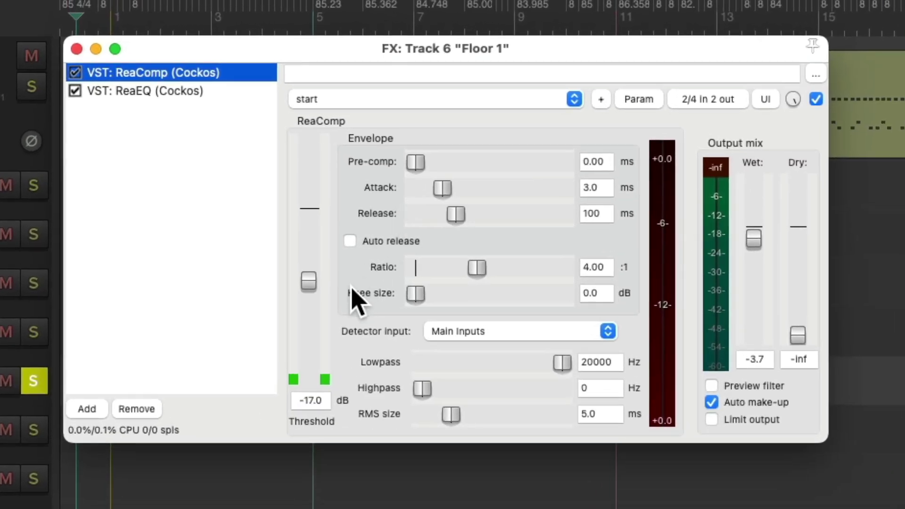
key(space)
drag(312, 283, 309, 292)
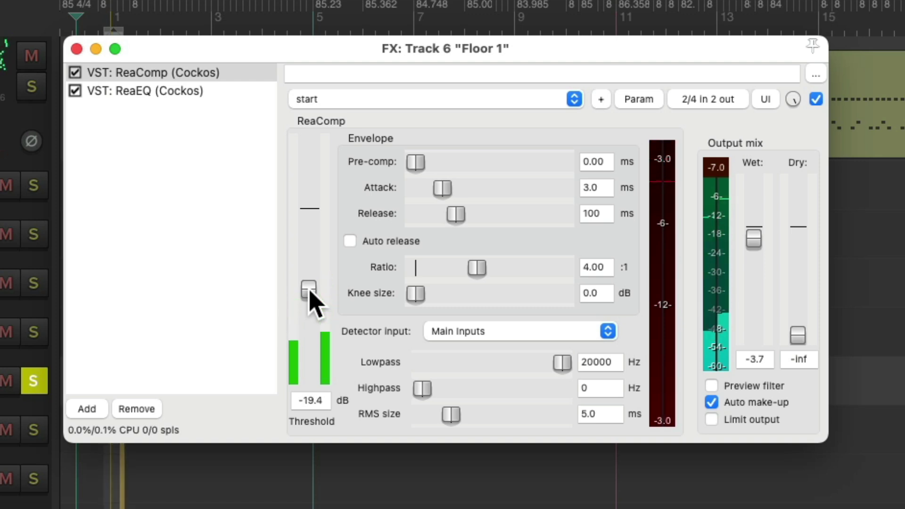
drag(310, 289, 310, 288)
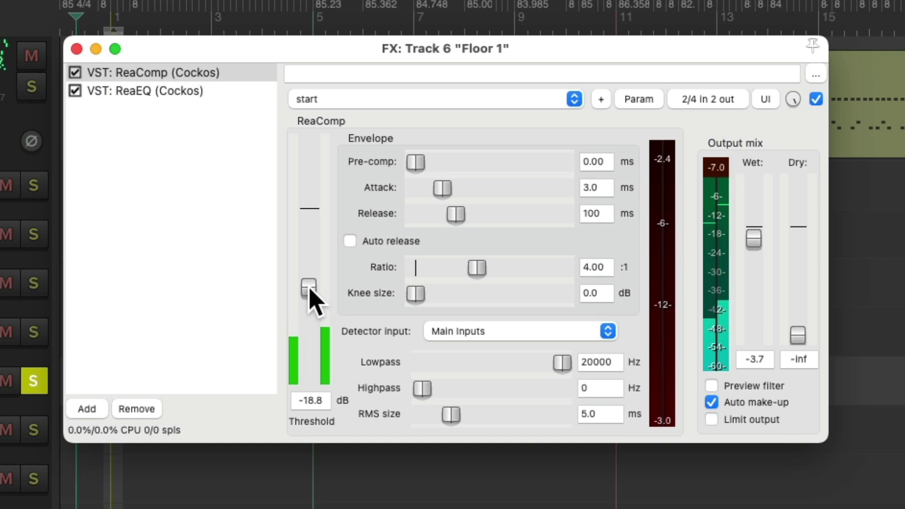
Step: Shape Floor 1's ReaEQ with a +3.4 dB low shelf at 164.1 Hz, -2.1 dB at 805.8 Hz and +1.6 dB at 1767.5 Hz
click(225, 94)
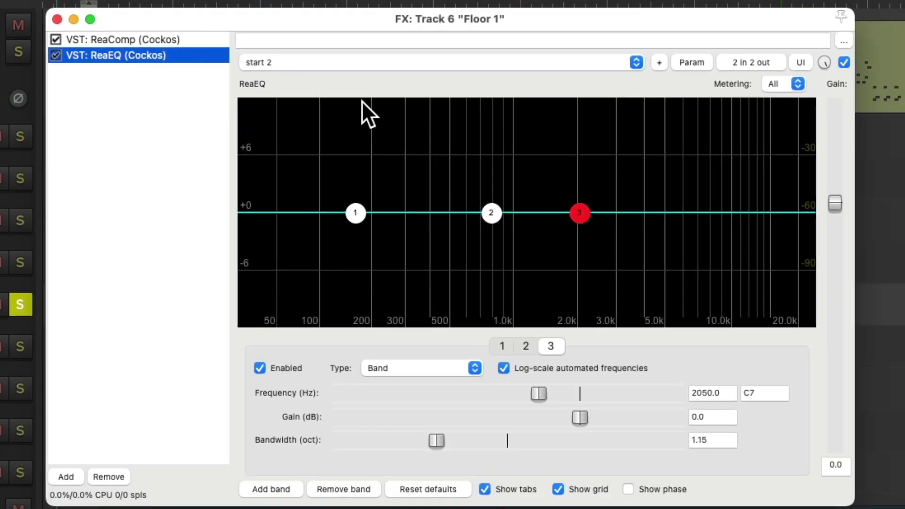
drag(358, 213, 357, 180)
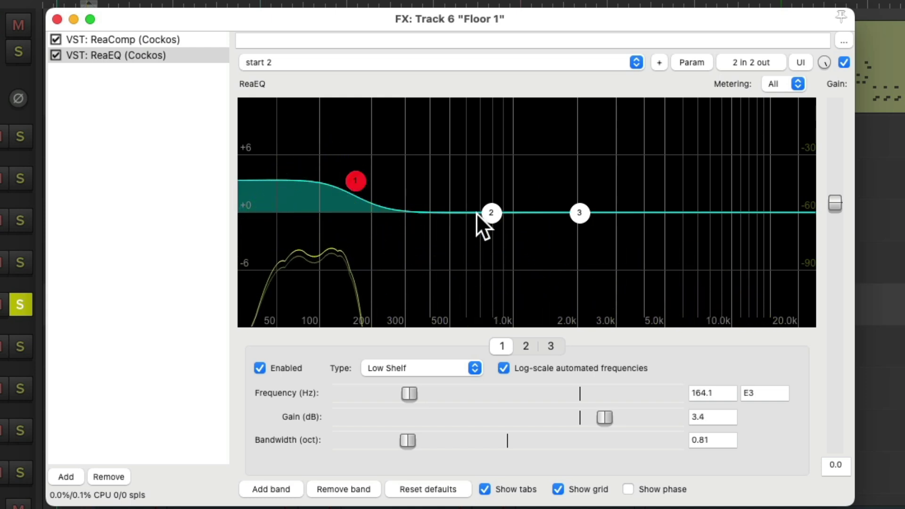
mouse_move(490, 212)
mouse_down()
mouse_move(493, 302)
mouse_move(410, 303)
mouse_move(531, 297)
mouse_move(471, 299)
mouse_move(492, 295)
mouse_move(492, 232)
mouse_up()
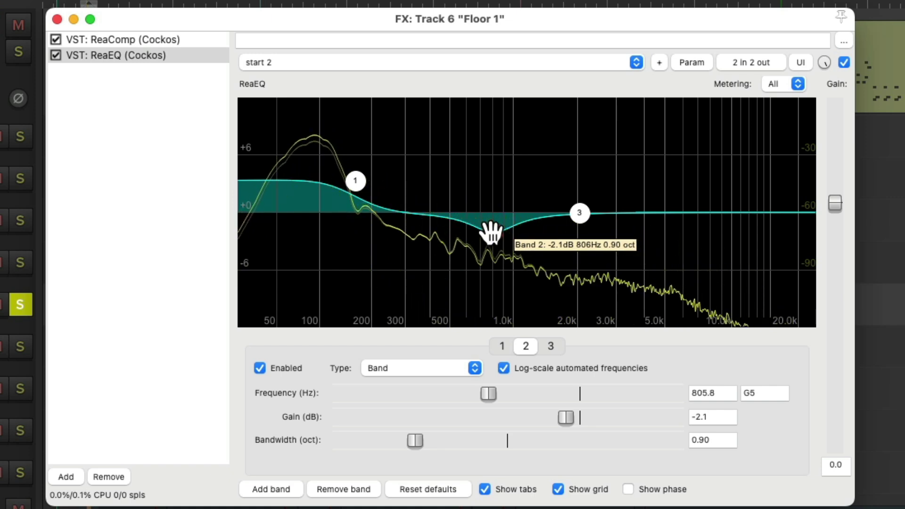
drag(576, 211, 564, 196)
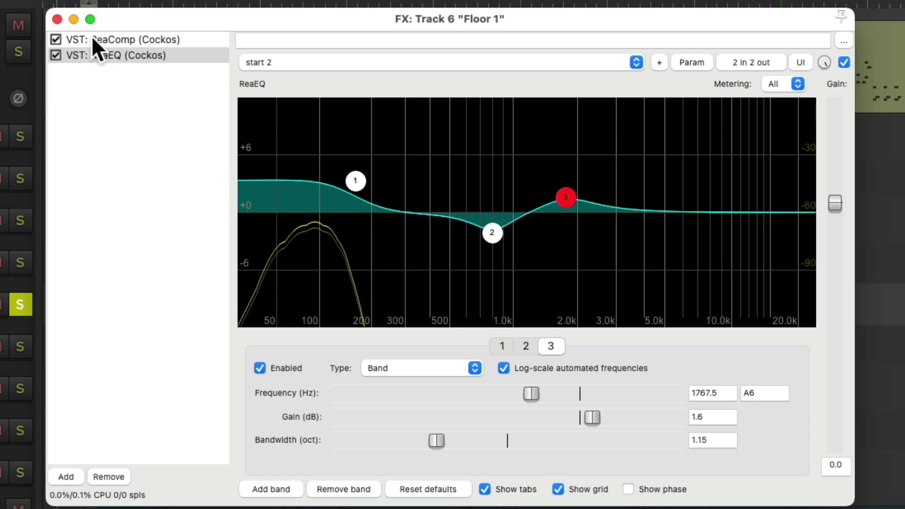
Step: Close Floor 1's effects, unsolo the track and listen to the floor tom in the full mix
click(57, 19)
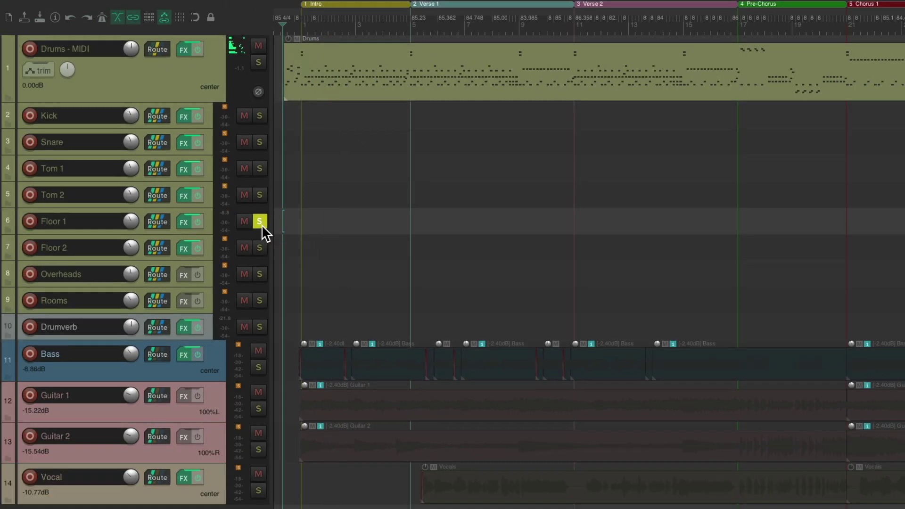
click(260, 222)
key(space)
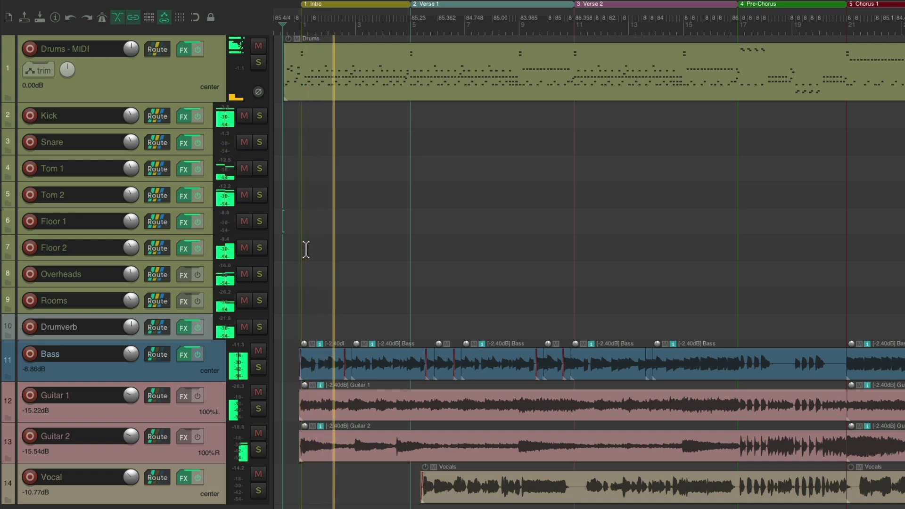
key(space)
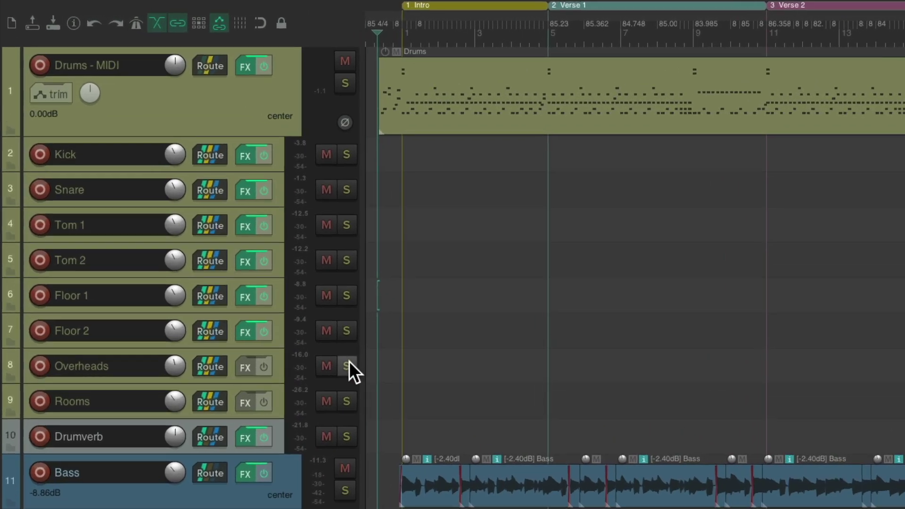
Step: Solo the Overheads track and add ReaEQ to it from the favorite plugins
click(259, 274)
click(250, 363)
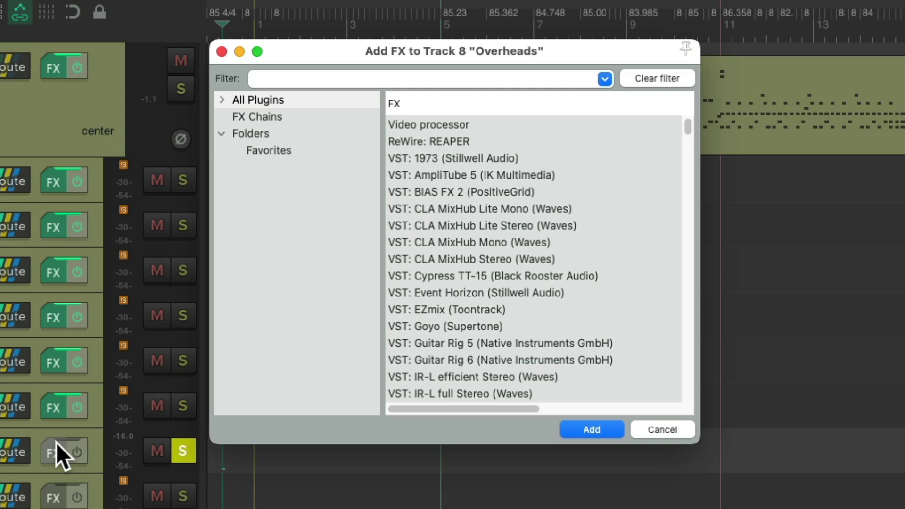
click(320, 150)
double_click(434, 141)
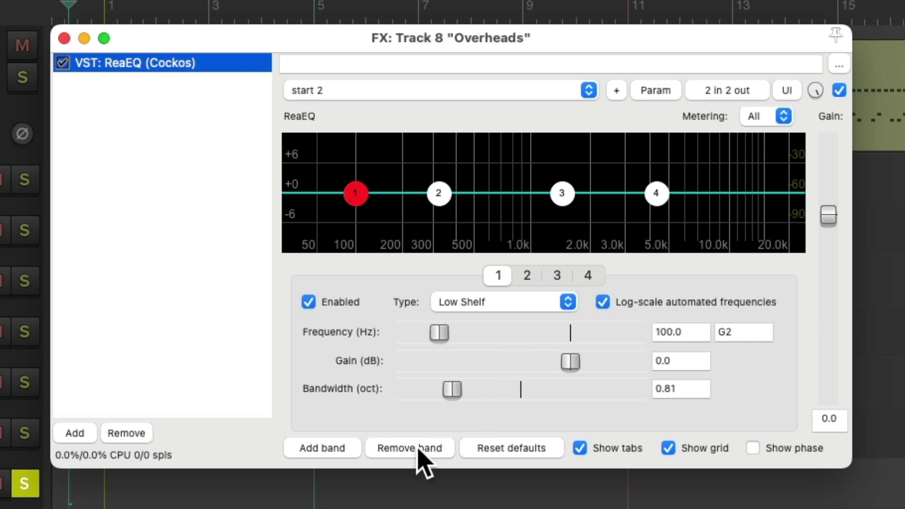
Step: Remove the three lower bands from the Overheads' ReaEQ and boost the remaining high shelf 5.0 dB at 4814.2 Hz
click(417, 449)
click(417, 448)
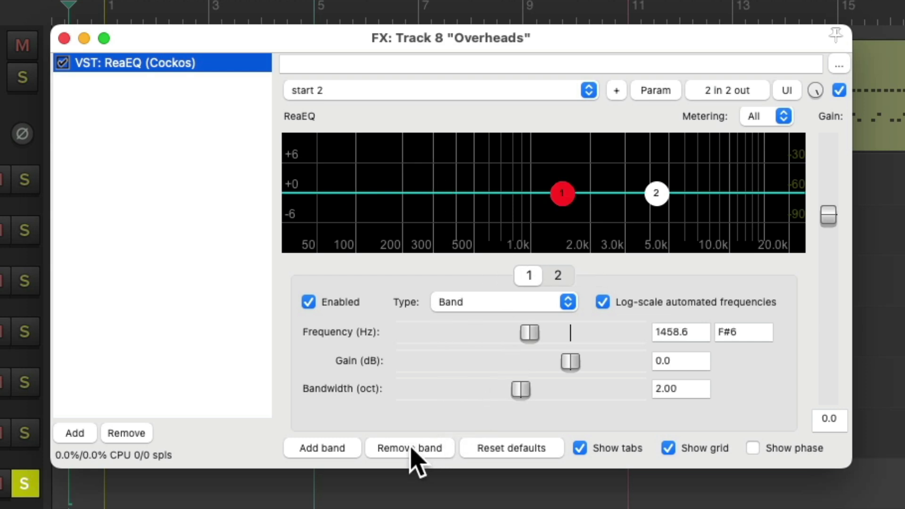
click(412, 448)
mouse_move(655, 195)
drag(655, 195, 668, 168)
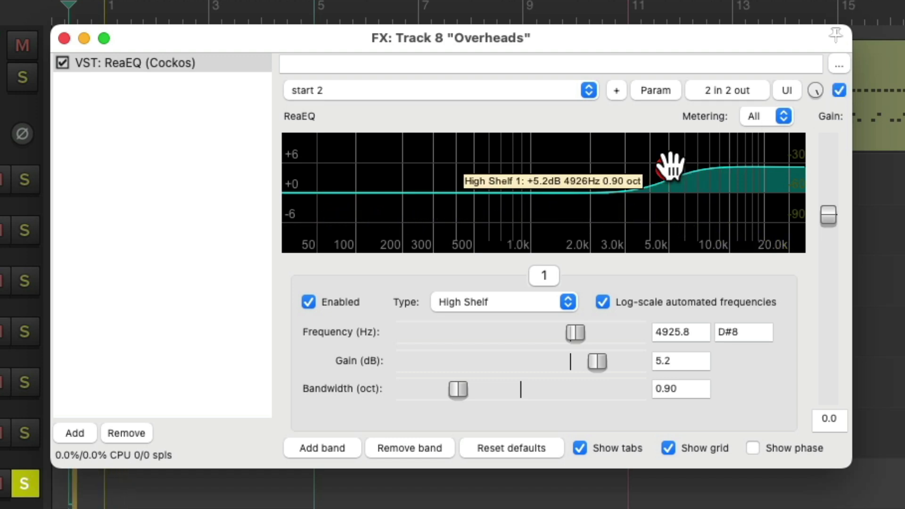
mouse_move(670, 163)
mouse_down()
mouse_move(670, 179)
mouse_move(669, 167)
mouse_up()
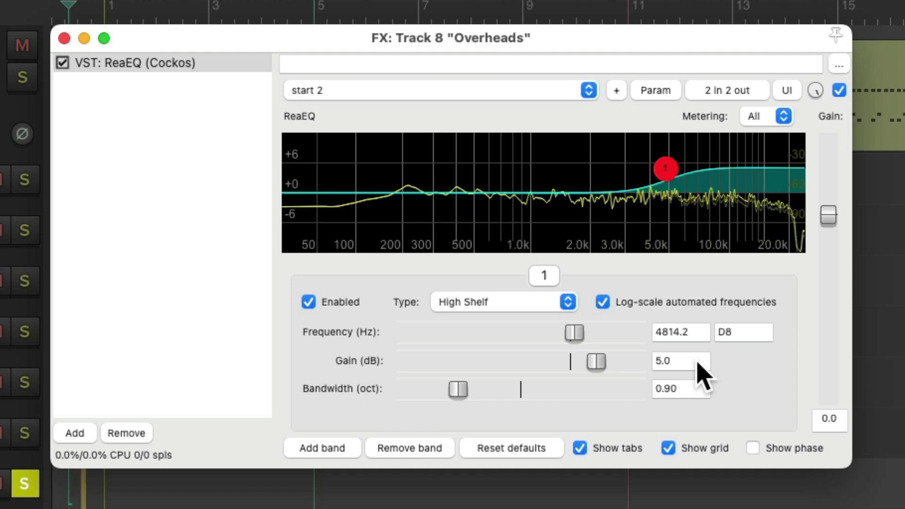
Step: Compare the Overheads with the EQ bypassed, then close the effects window and unsolo the track
click(839, 91)
click(838, 91)
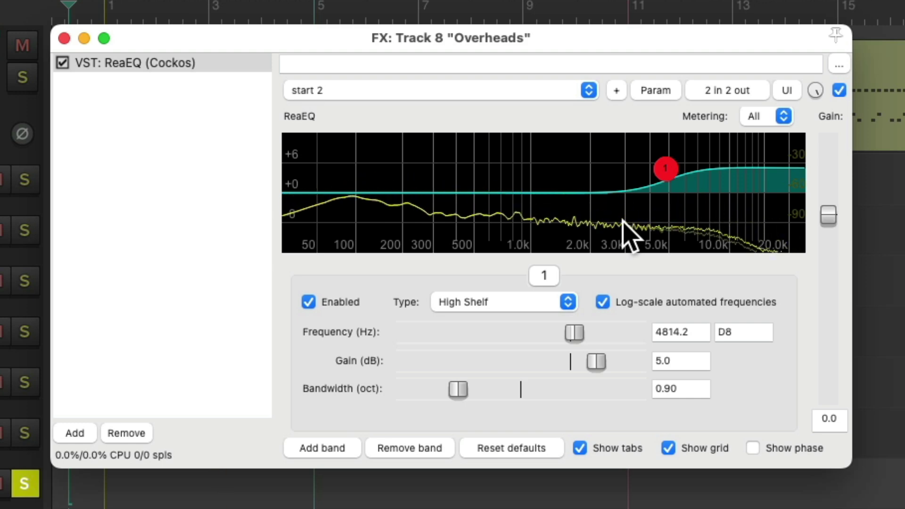
click(64, 38)
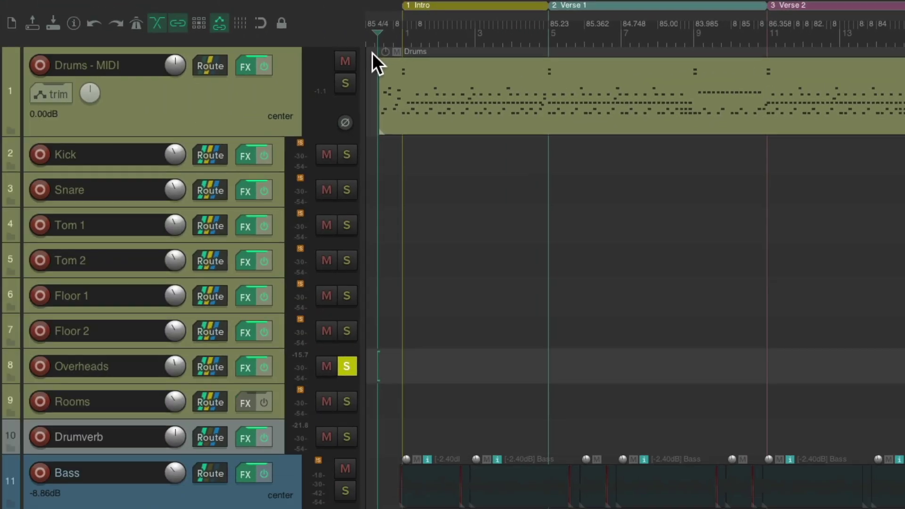
click(346, 364)
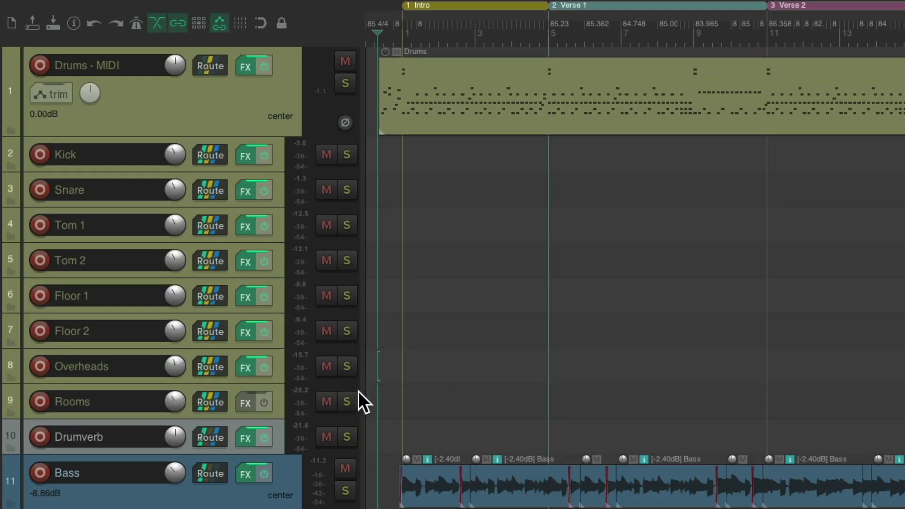
Step: Solo and audition the Rooms track, and add JS: 1175 Compressor to it from the favorite plugins
click(347, 402)
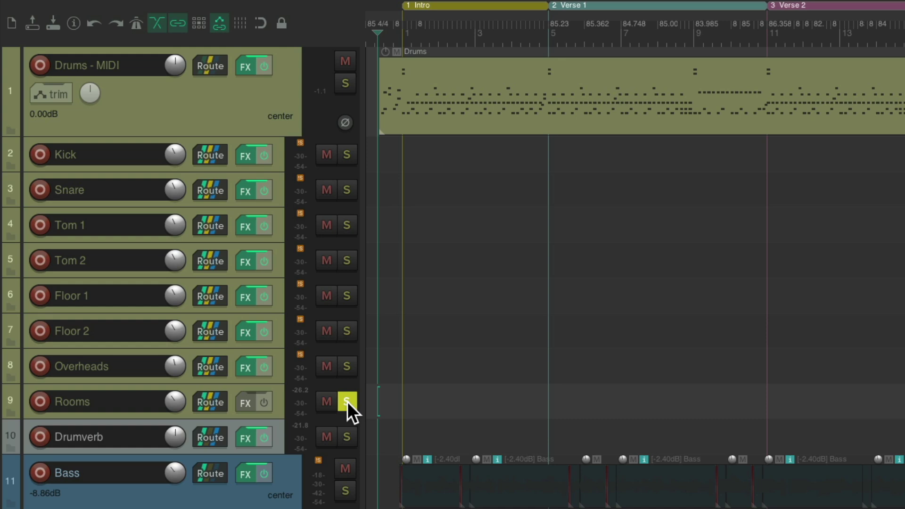
key(space)
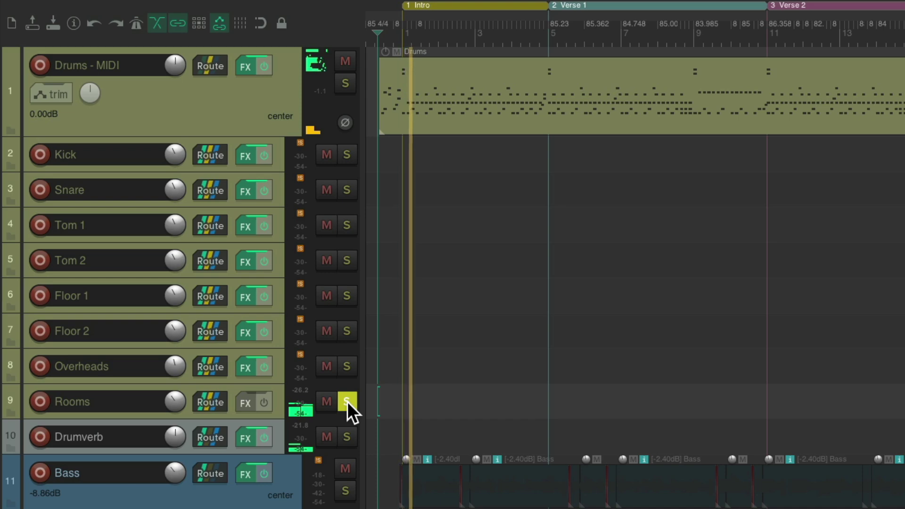
key(space)
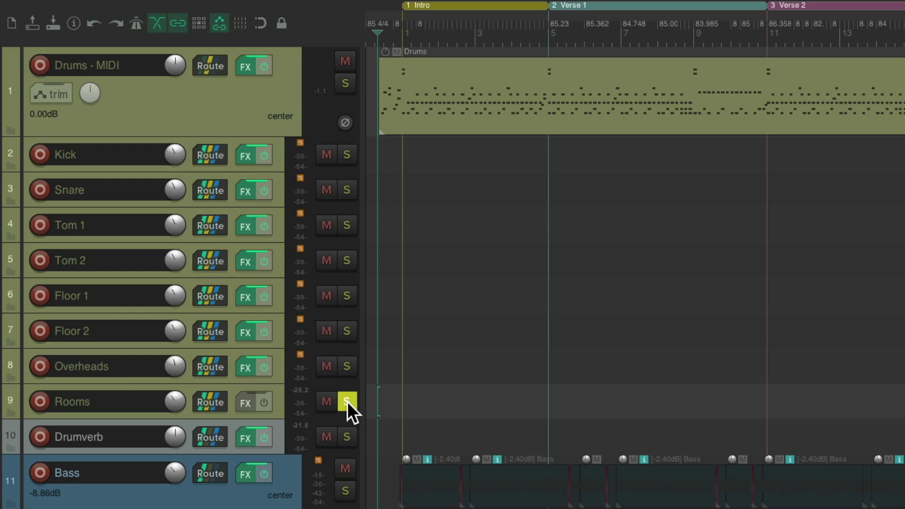
click(246, 403)
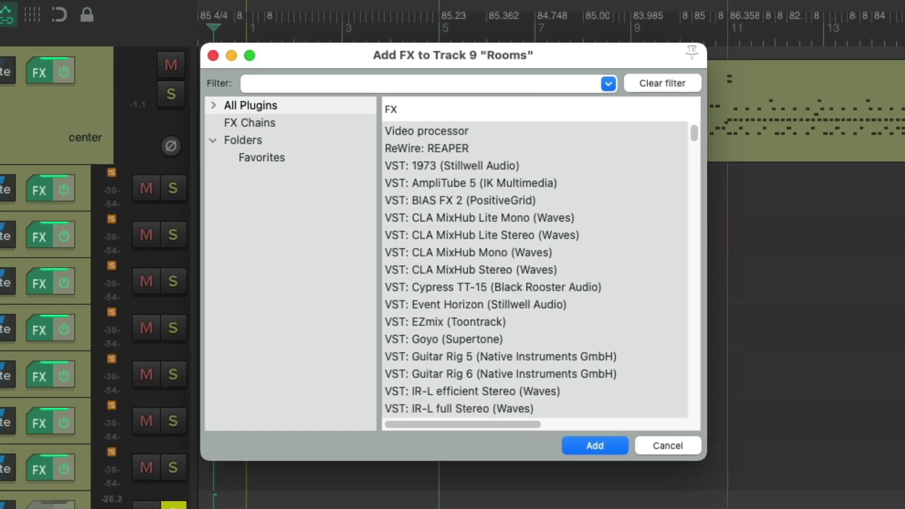
click(286, 160)
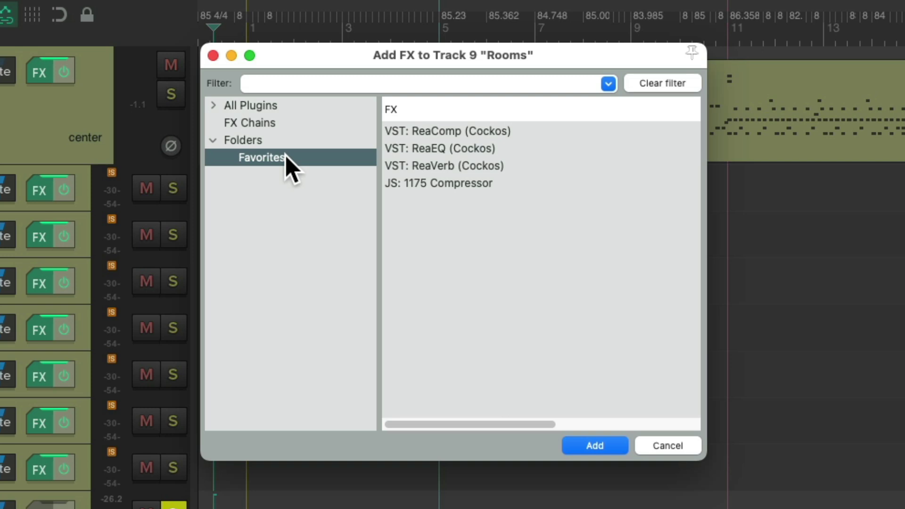
click(492, 185)
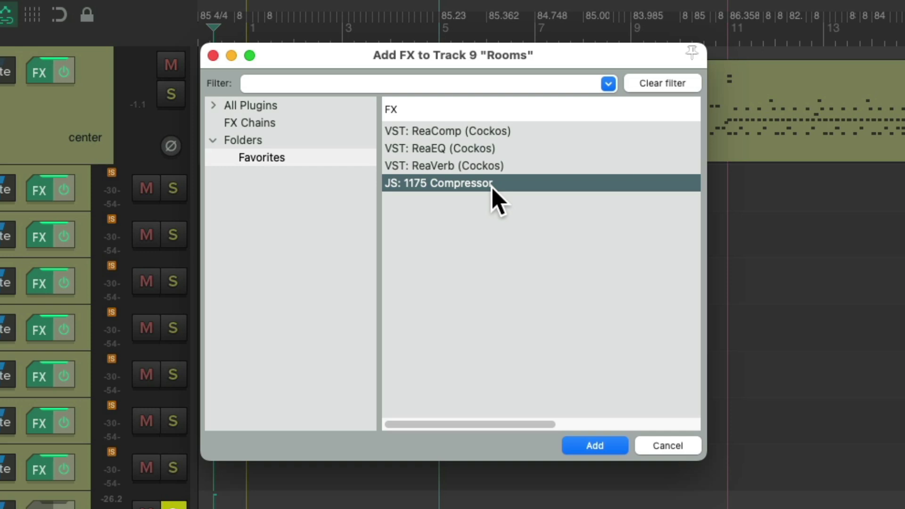
double_click(521, 184)
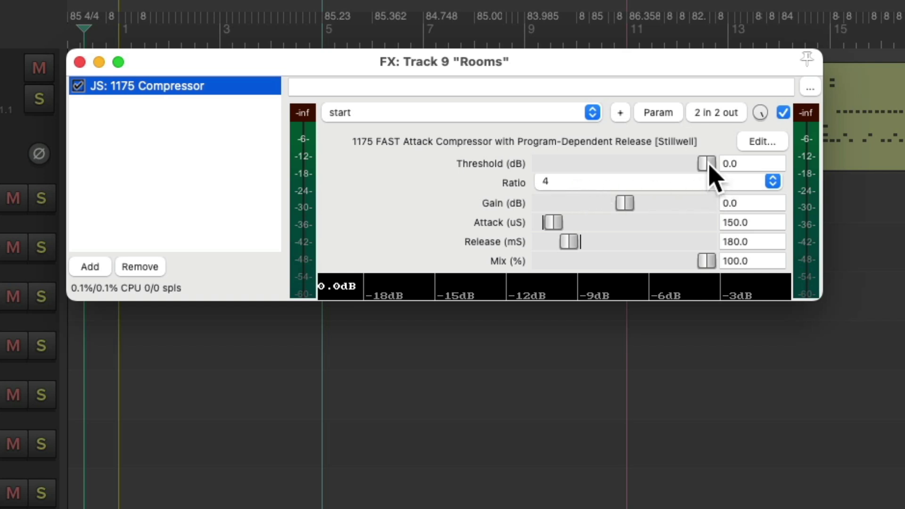
Step: Set the Rooms 1175 Compressor's threshold to -27.7 dB and its gain to 10.1 dB during playback
drag(709, 166, 638, 174)
drag(627, 208, 658, 211)
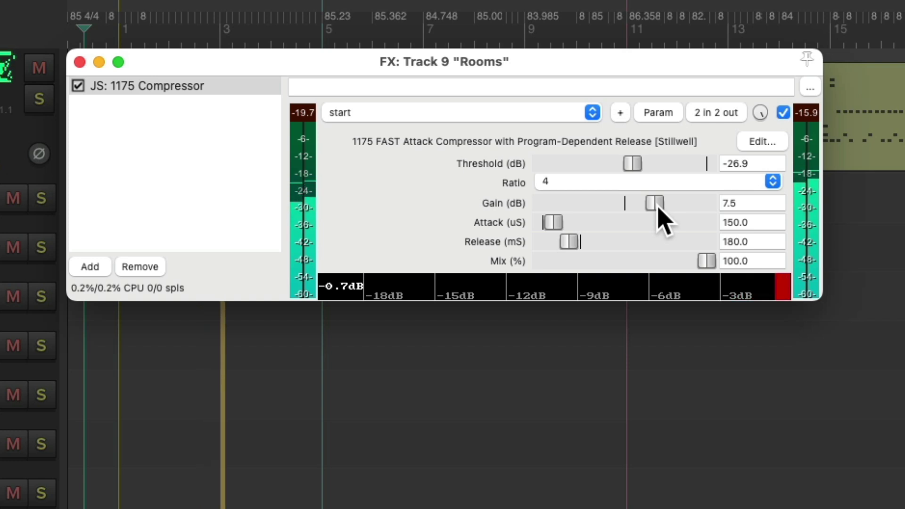
drag(659, 210, 668, 209)
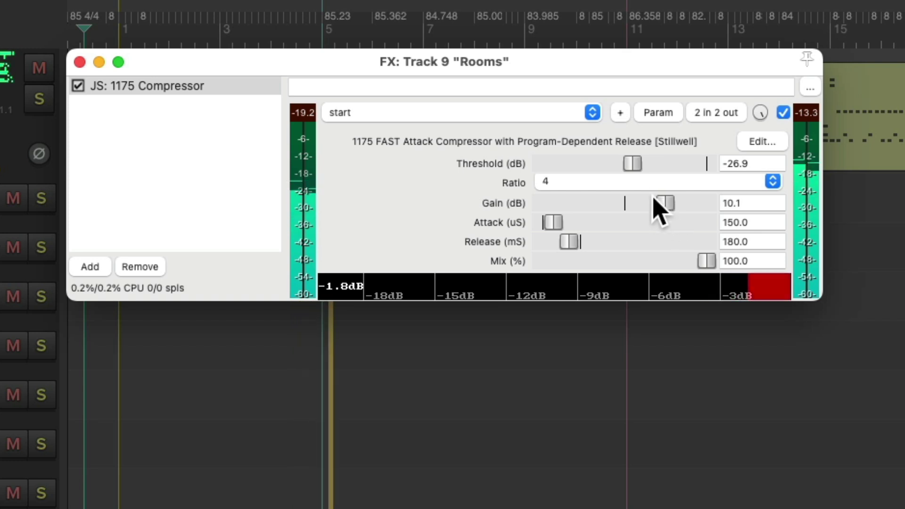
mouse_move(635, 171)
mouse_down()
mouse_move(586, 173)
mouse_move(669, 176)
mouse_move(634, 173)
mouse_up()
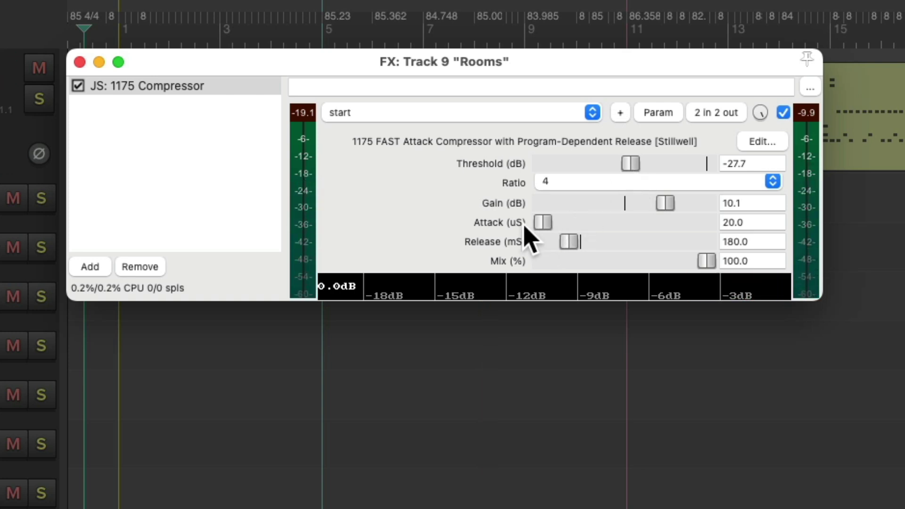
Step: Adjust the Rooms compressor during playback to a 140 uS attack, 210 mS release and -26.7 dB threshold
key(space)
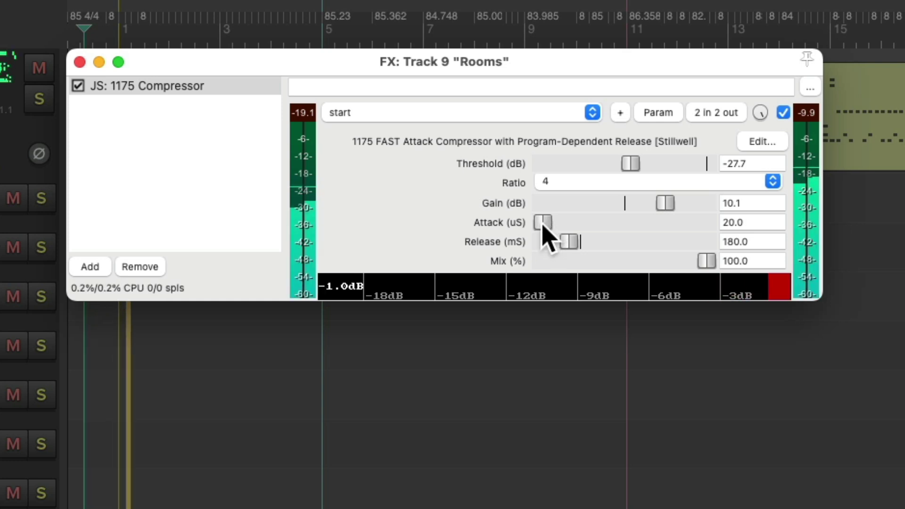
mouse_move(542, 226)
mouse_down()
mouse_move(618, 225)
mouse_move(552, 228)
mouse_up()
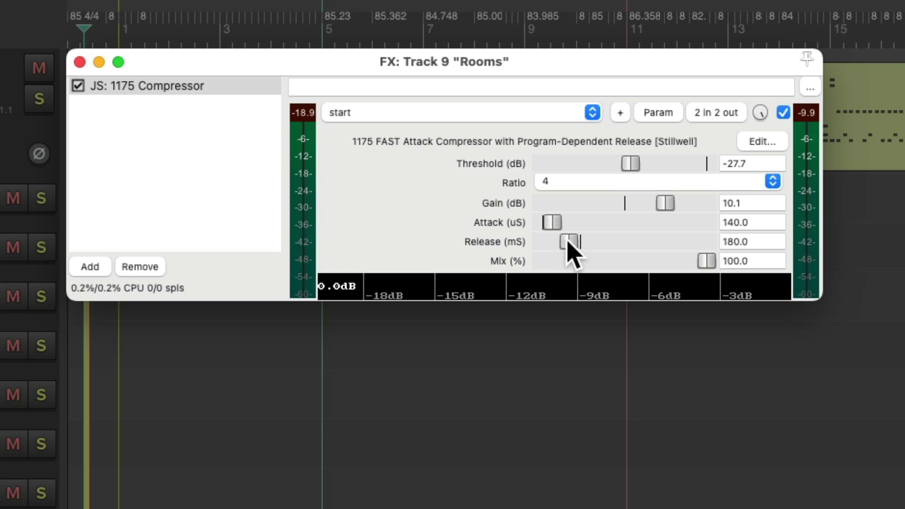
drag(568, 241, 537, 244)
drag(631, 164, 653, 165)
drag(541, 244, 573, 242)
drag(651, 165, 634, 163)
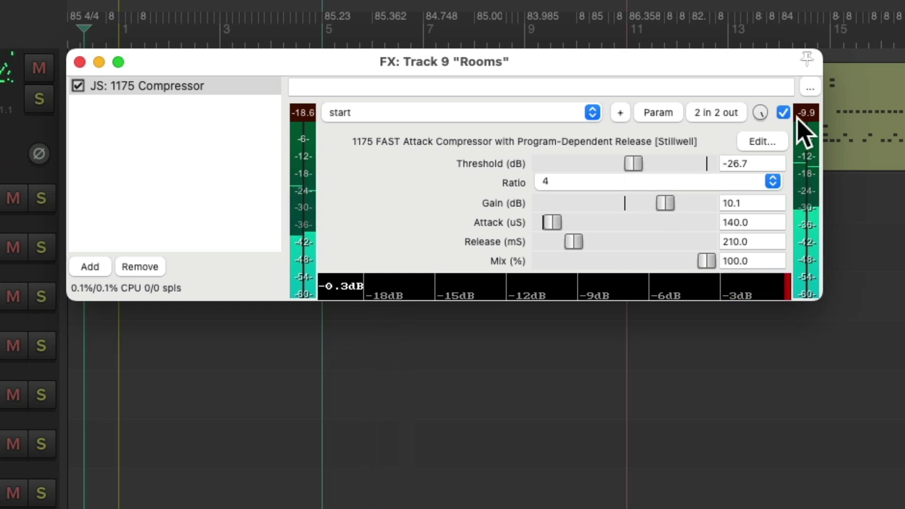
Step: Compare the Rooms sound with the 1175 Compressor bypassed and re-enabled, and stop playback
click(783, 112)
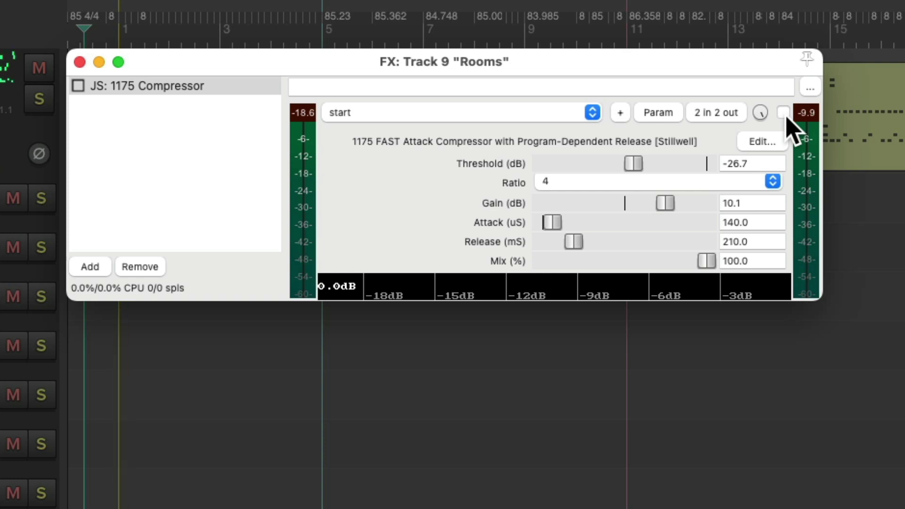
click(783, 112)
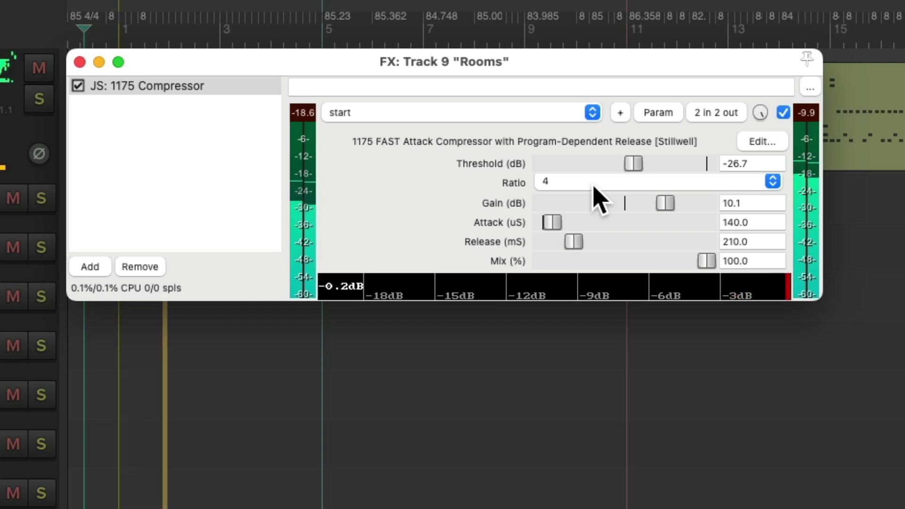
key(space)
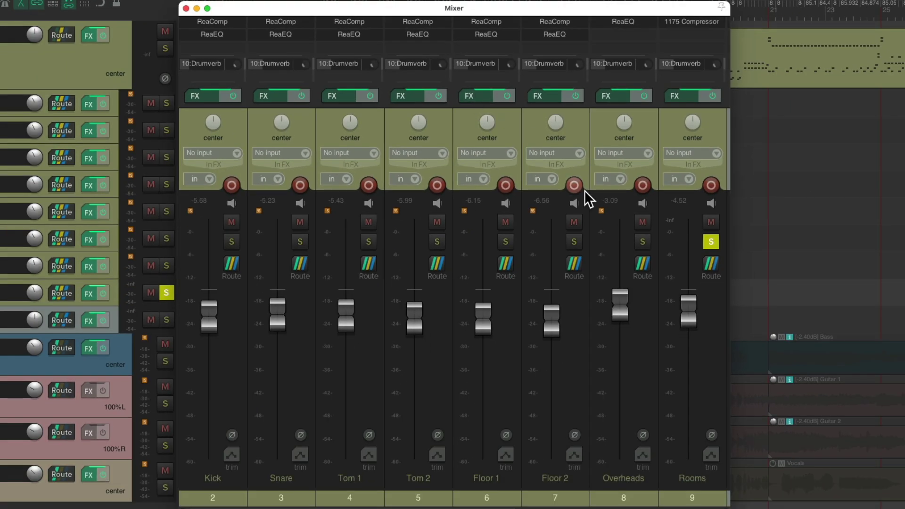
Step: With all drum tracks from Kick to Rooms soloed in the mixer, set the Rooms fader to -3.87 dB and clear the solos
drag(639, 239, 238, 246)
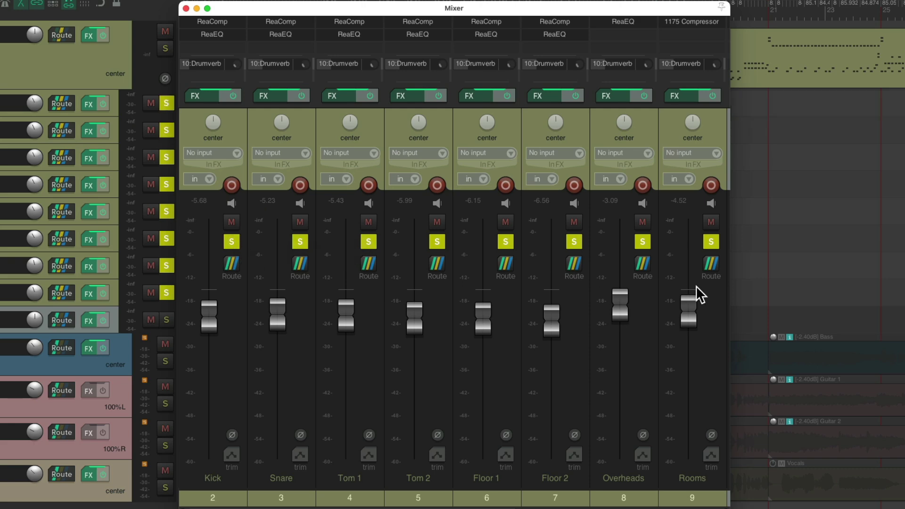
key(space)
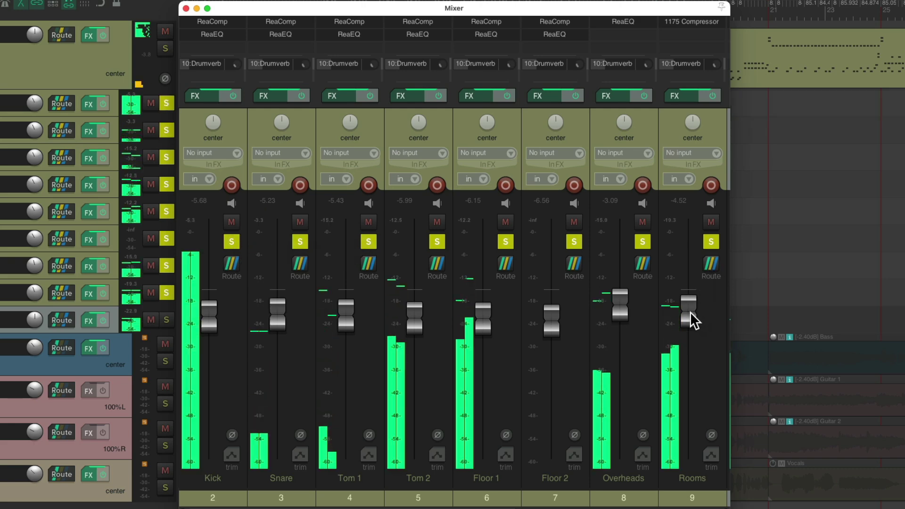
drag(695, 320, 692, 344)
drag(686, 422, 680, 326)
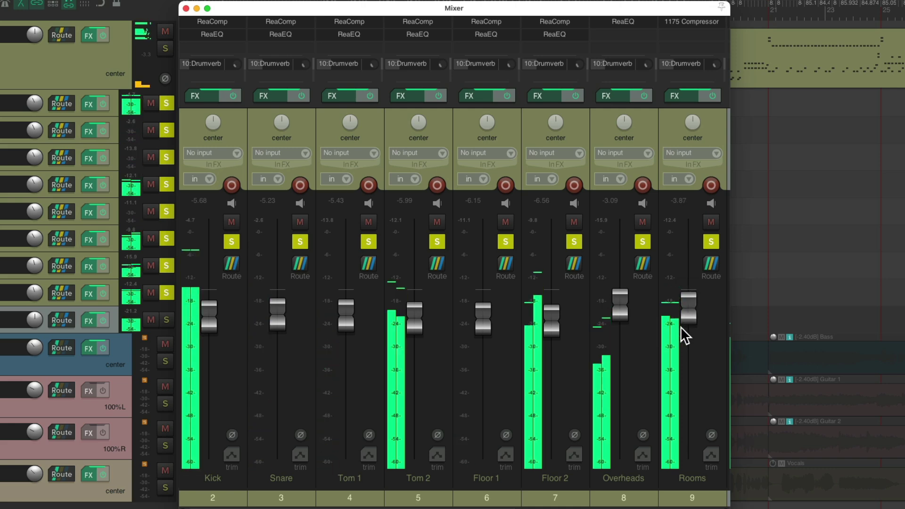
click(710, 243)
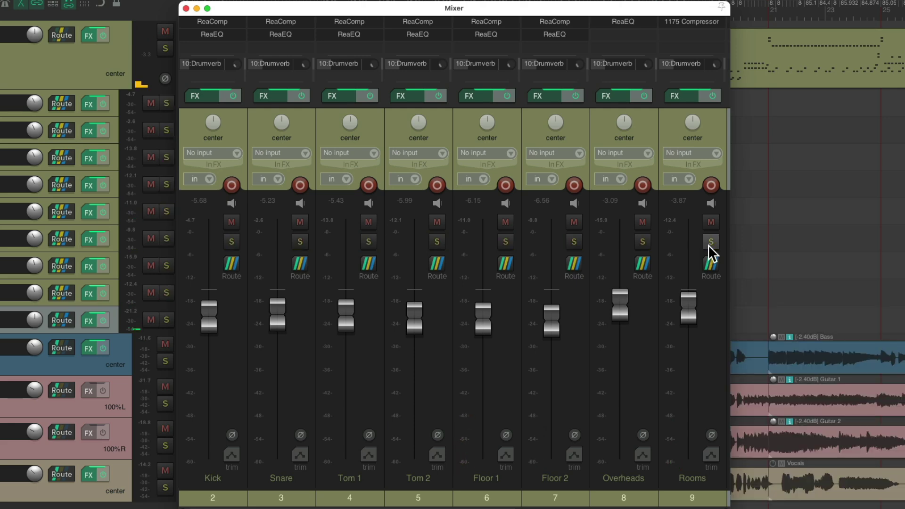
Step: Fine-tune the Rooms fader level while playing the full mix
key(space)
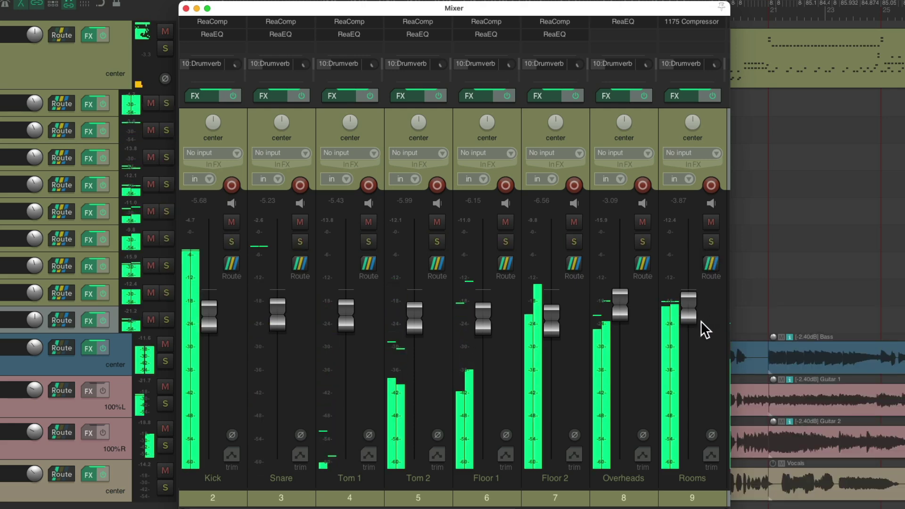
mouse_move(690, 317)
mouse_down()
mouse_move(687, 362)
mouse_move(683, 311)
mouse_up()
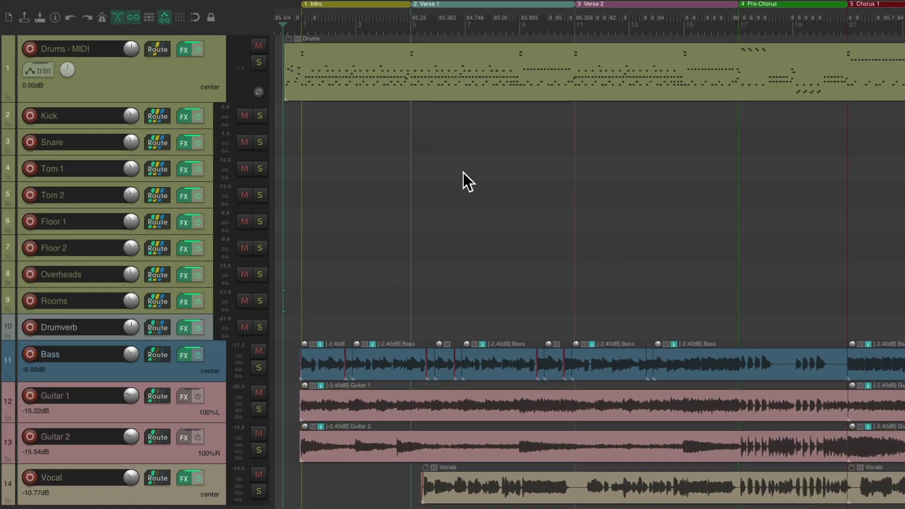
Step: Play the song's opening with drum processing, and again with Drumverb muted and effects bypassed on all tracks from Kick to Rooms
key(space)
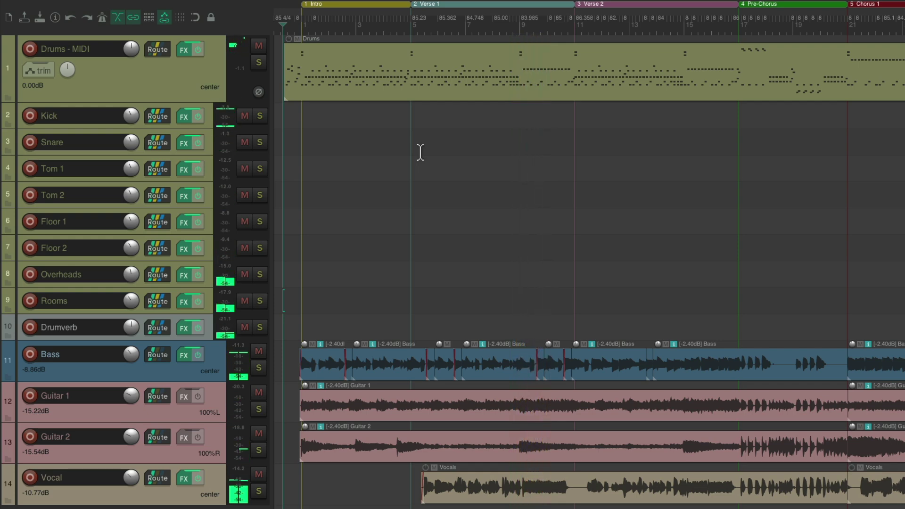
click(245, 329)
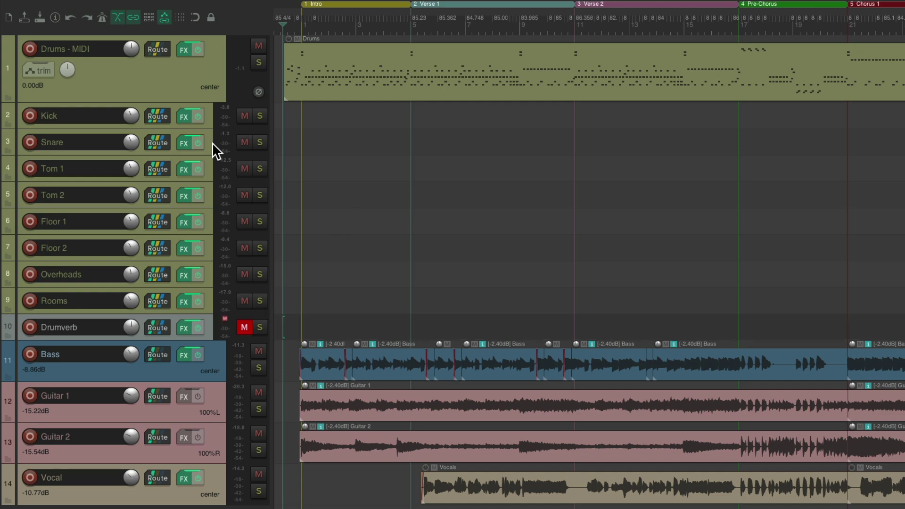
click(208, 116)
shift+click(208, 310)
click(197, 117)
key(space)
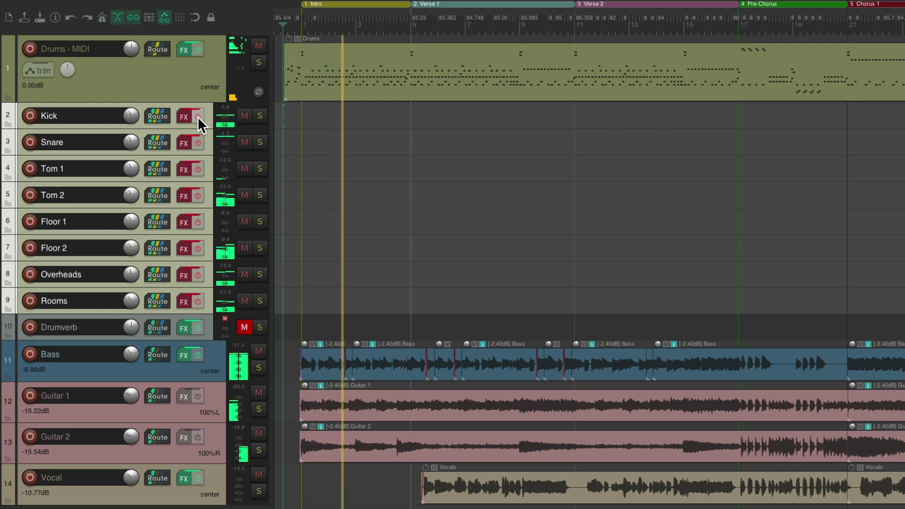
key(space)
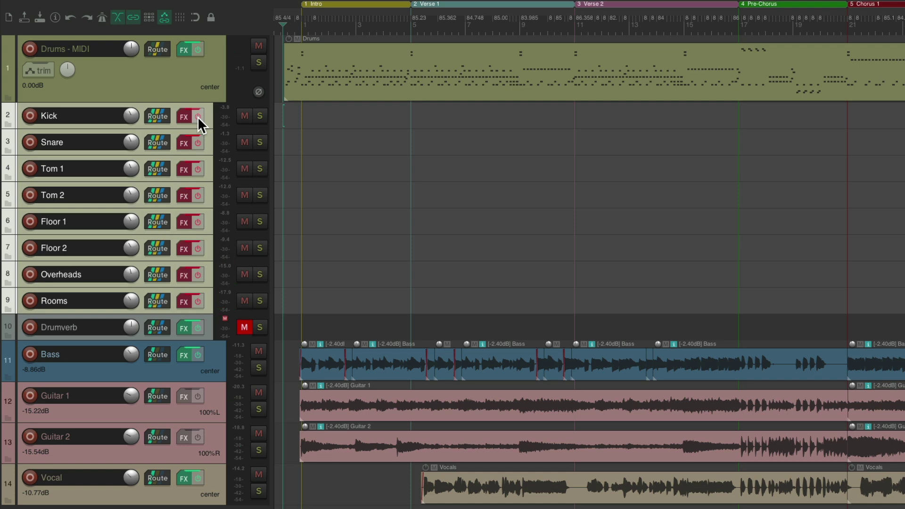
Step: Re-enable the effects on the Kick to Rooms tracks, unmute Drumverb and play the processed mix for comparison
click(197, 117)
key(Escape)
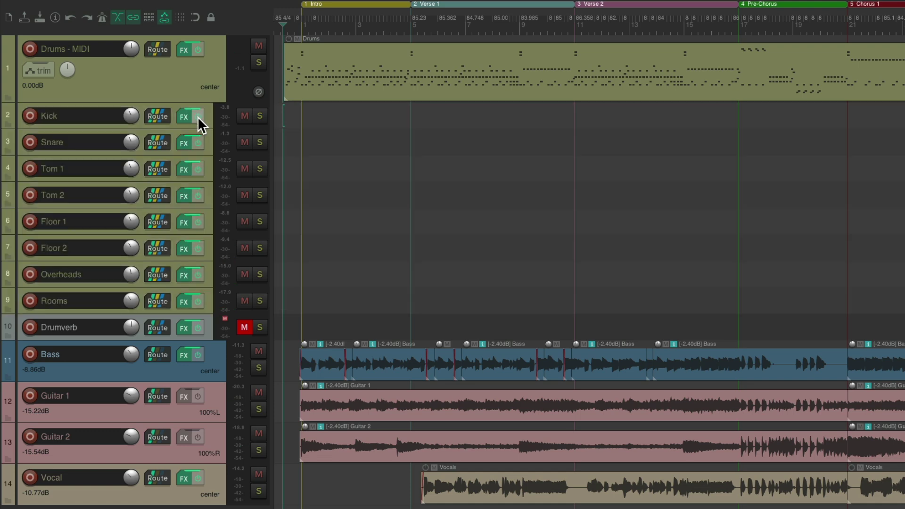
click(243, 327)
key(space)
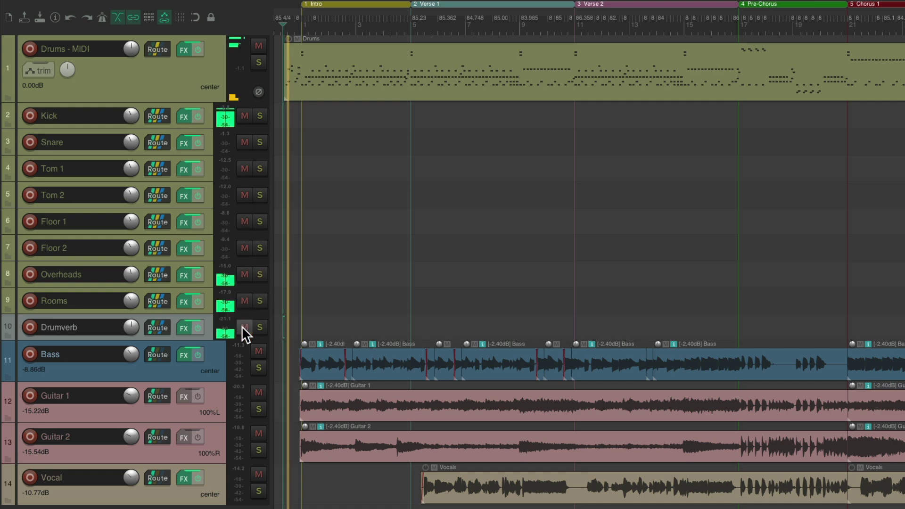